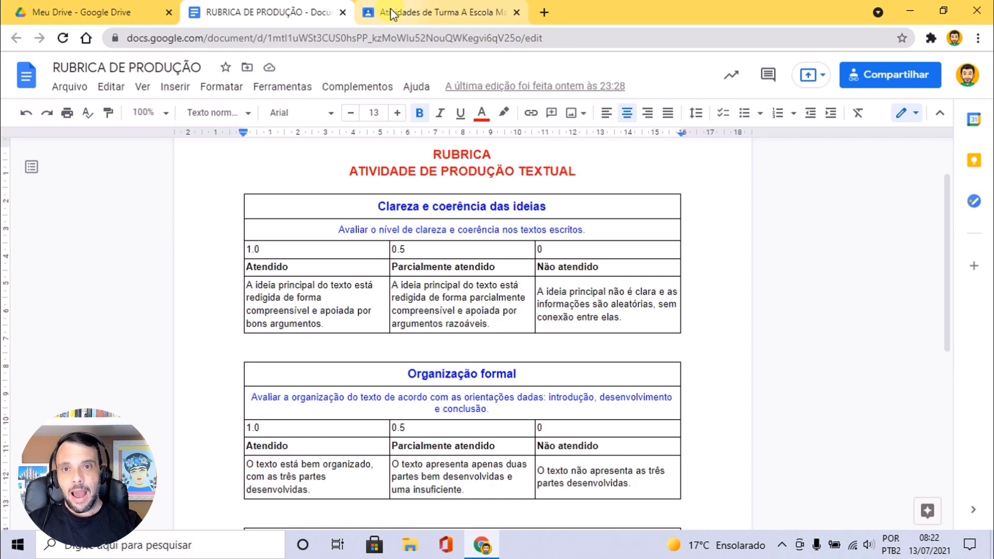
# Switch to the Google Classroom assignment and start creating a new rubric for it
pyautogui.click(382, 11)
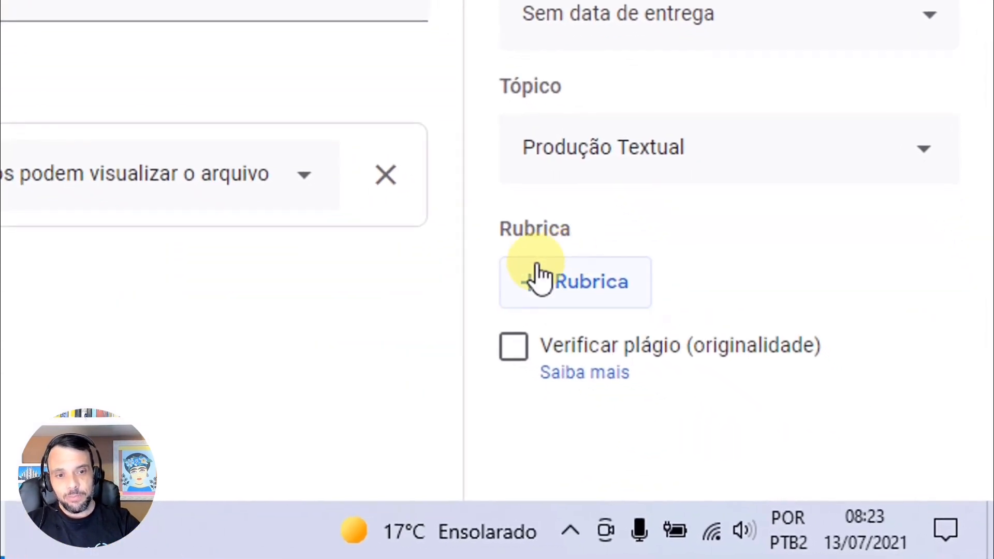
pyautogui.click(562, 290)
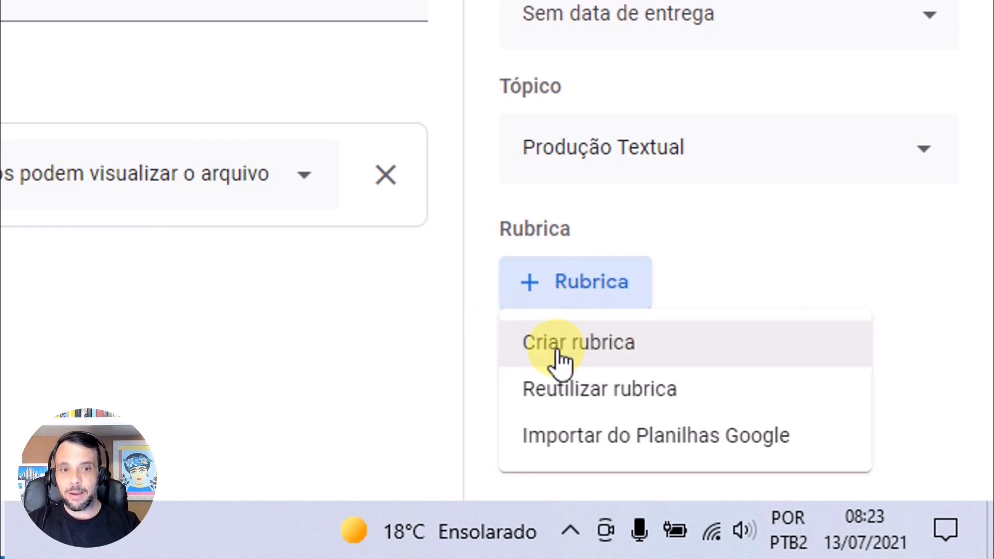
pyautogui.click(590, 357)
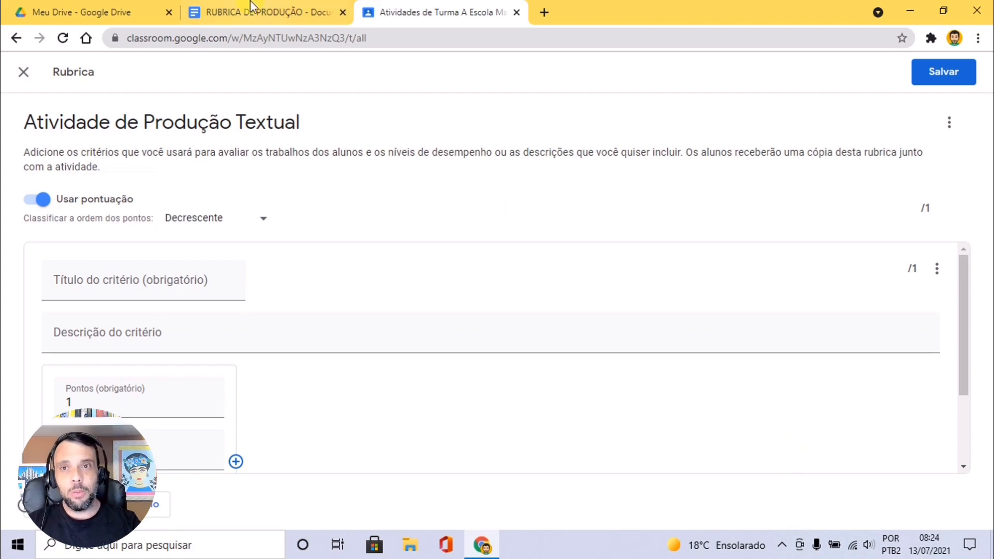
pyautogui.click(272, 13)
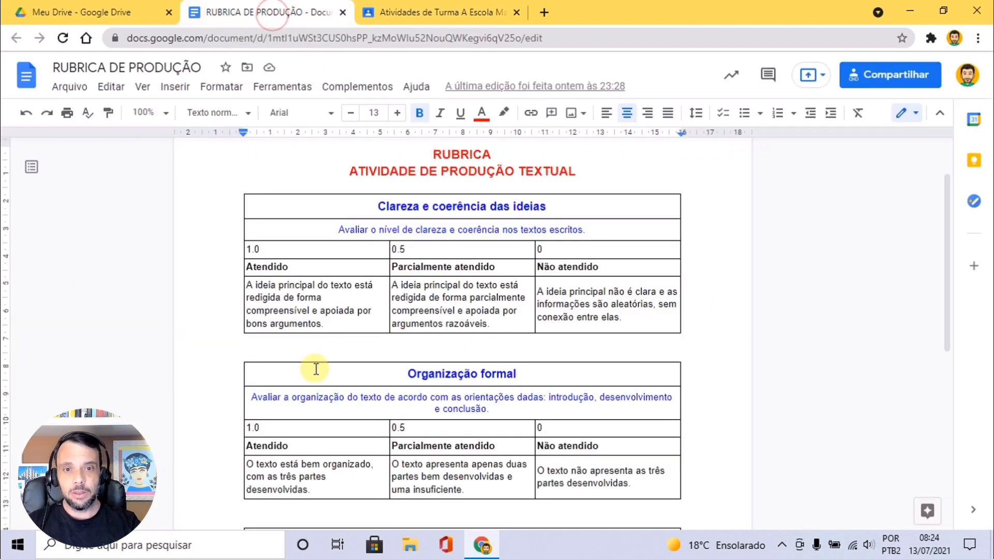
pyautogui.click(440, 15)
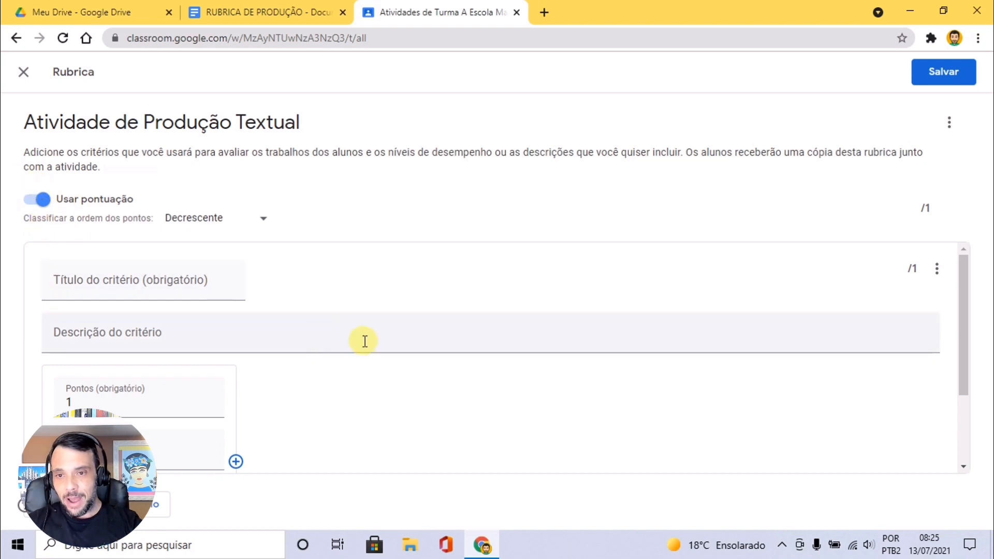
pyautogui.scroll(-2, 213, 257)
pyautogui.scroll(1, 267, 326)
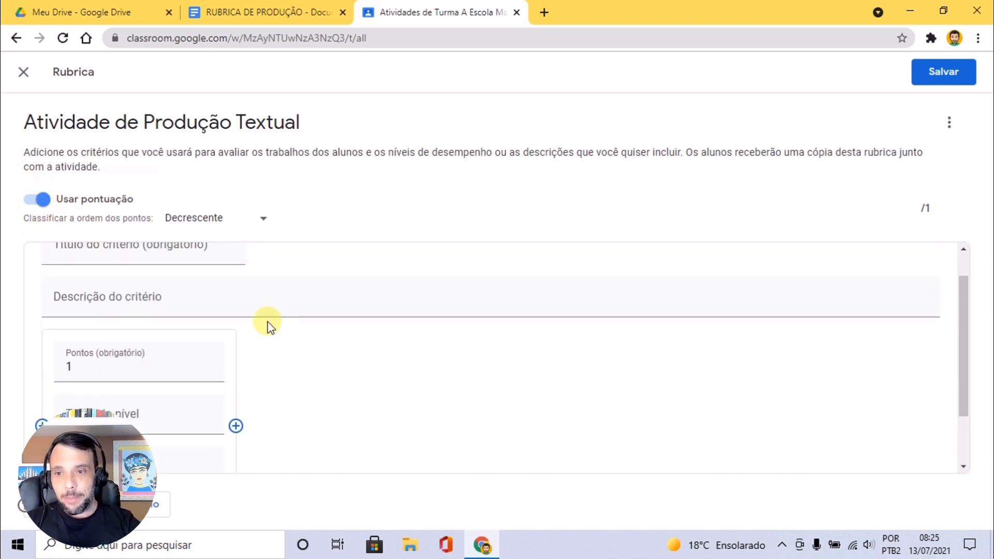
pyautogui.scroll(1, 267, 326)
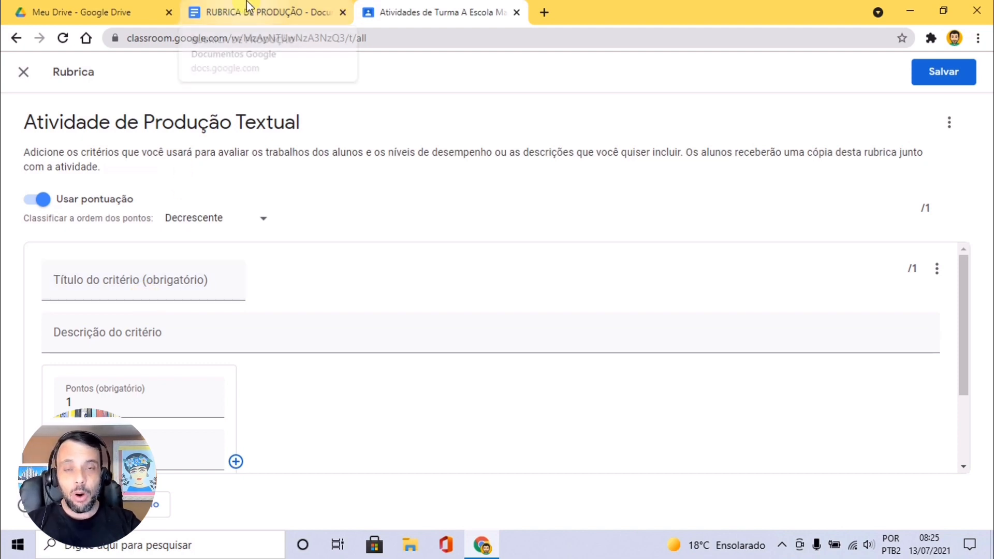
# Copy "Clareza e coerência das ideias" from the rubric document into the first criterion's title in Classroom
pyautogui.click(262, 9)
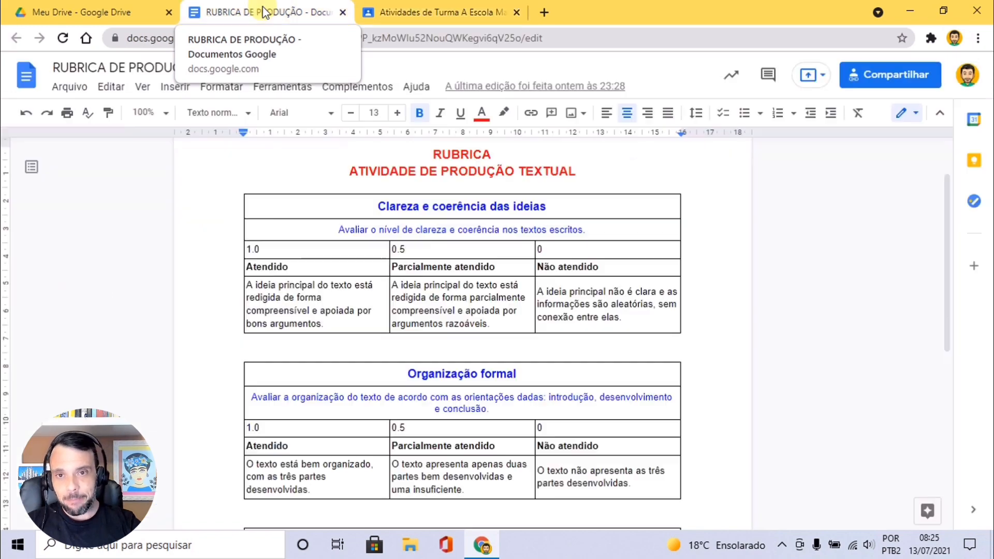
pyautogui.moveTo(369, 206); pyautogui.dragTo(547, 206)
pyautogui.hotkey('ctrl', 'c')
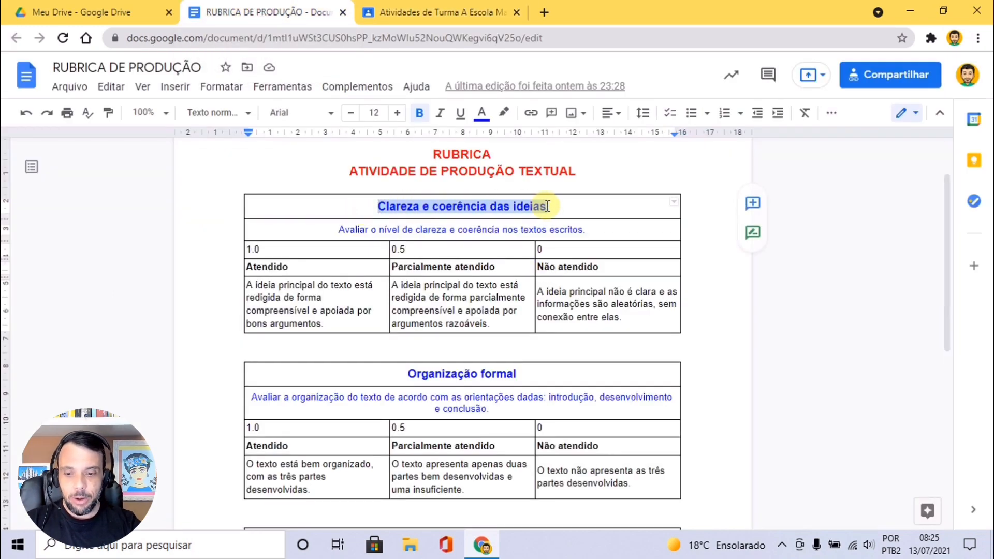
pyautogui.click(439, 9)
pyautogui.click(121, 277)
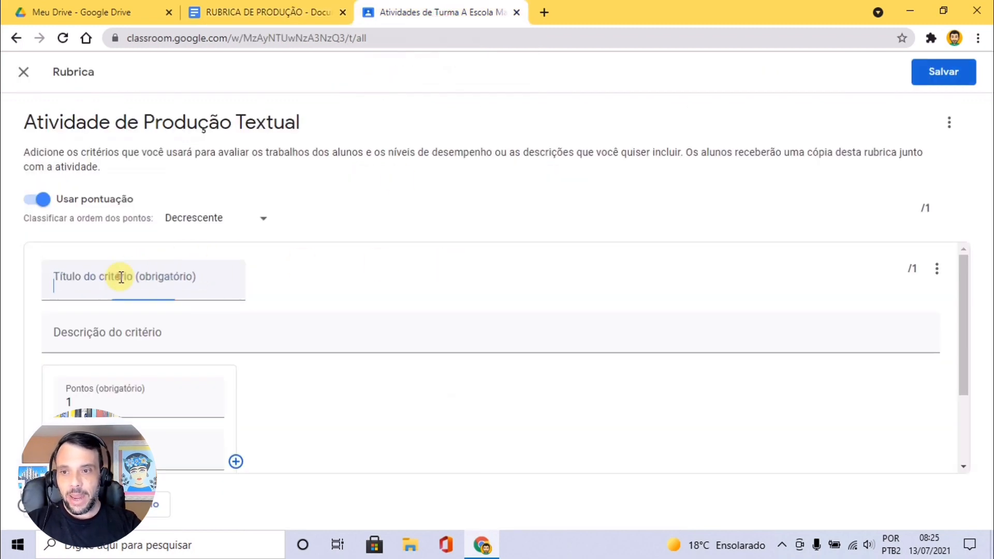
pyautogui.hotkey('ctrl', 'v')
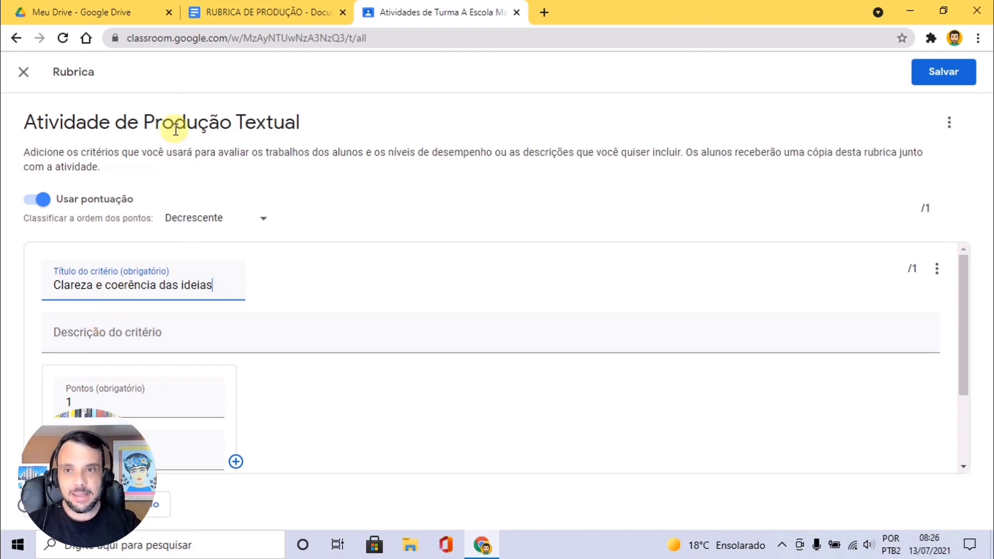
# Copy "Avaliar o nível de clareza e coerência nos textos escritos." from the rubric document into the criterion's description
pyautogui.click(245, 16)
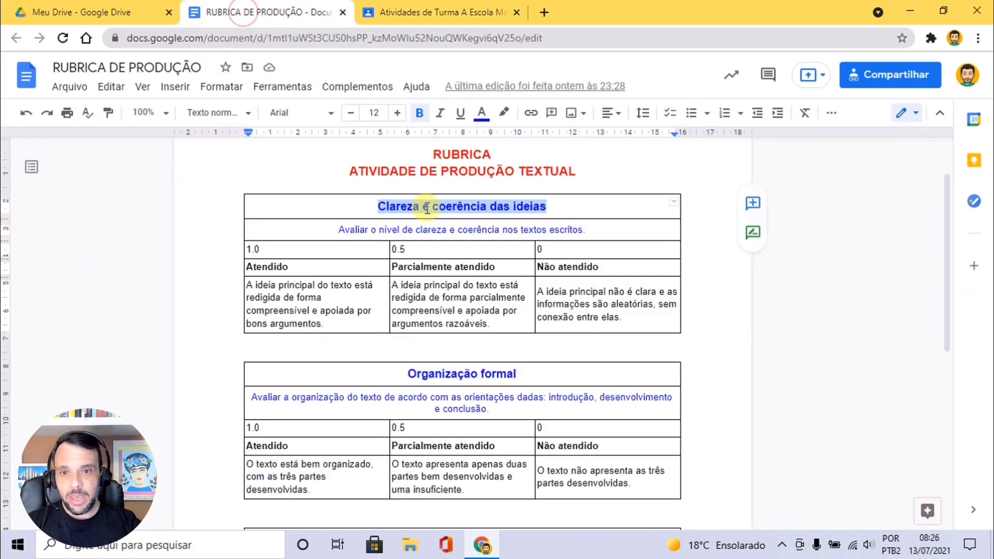
pyautogui.click(333, 229)
pyautogui.moveTo(407, 230); pyautogui.dragTo(589, 229)
pyautogui.click(579, 229)
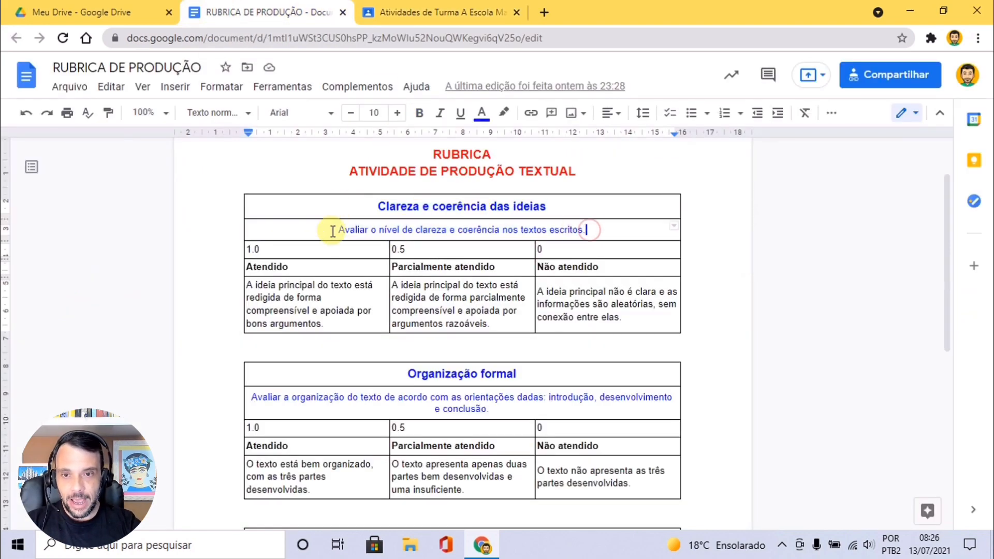
pyautogui.moveTo(339, 230); pyautogui.dragTo(587, 236)
pyautogui.hotkey('ctrl', 'c')
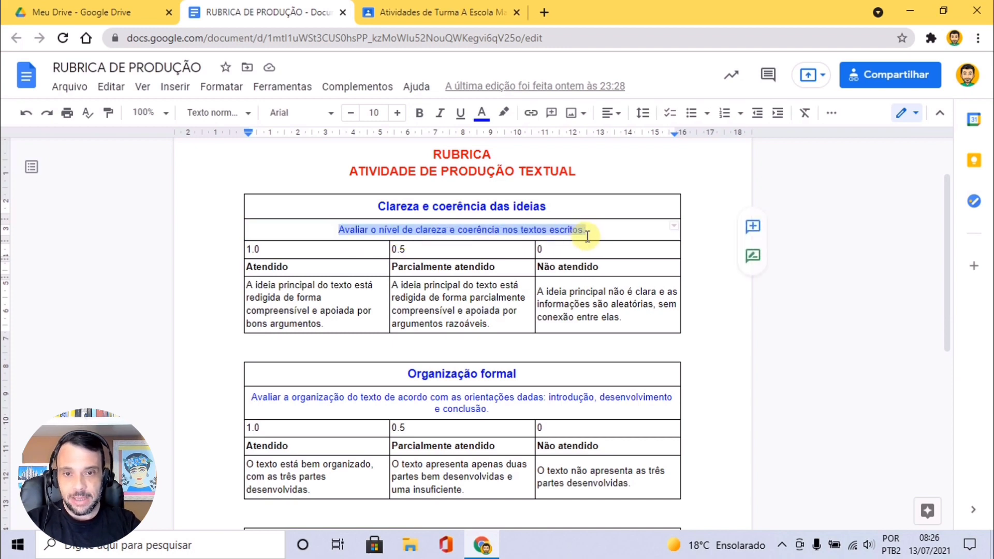
pyautogui.click(408, 11)
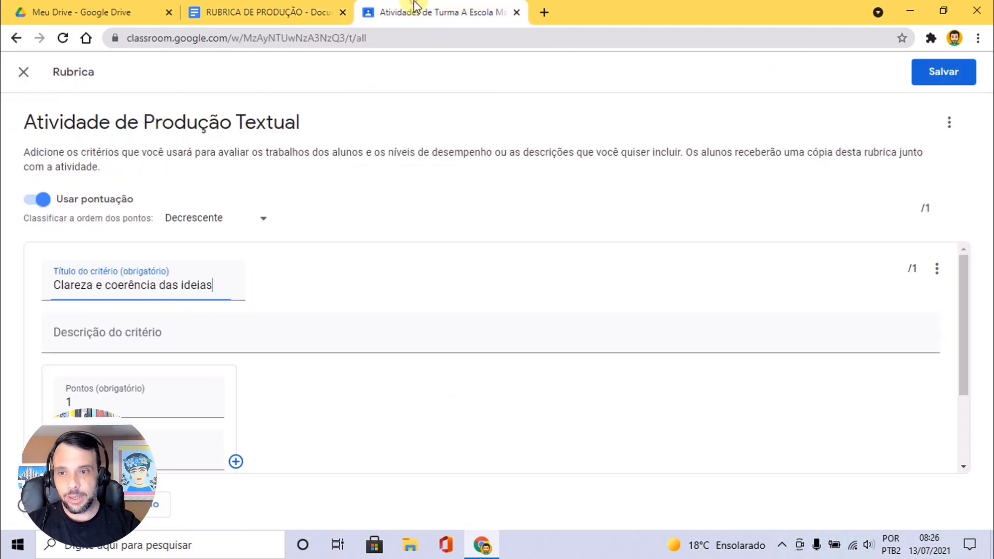
pyautogui.click(101, 338)
pyautogui.hotkey('ctrl', 'v')
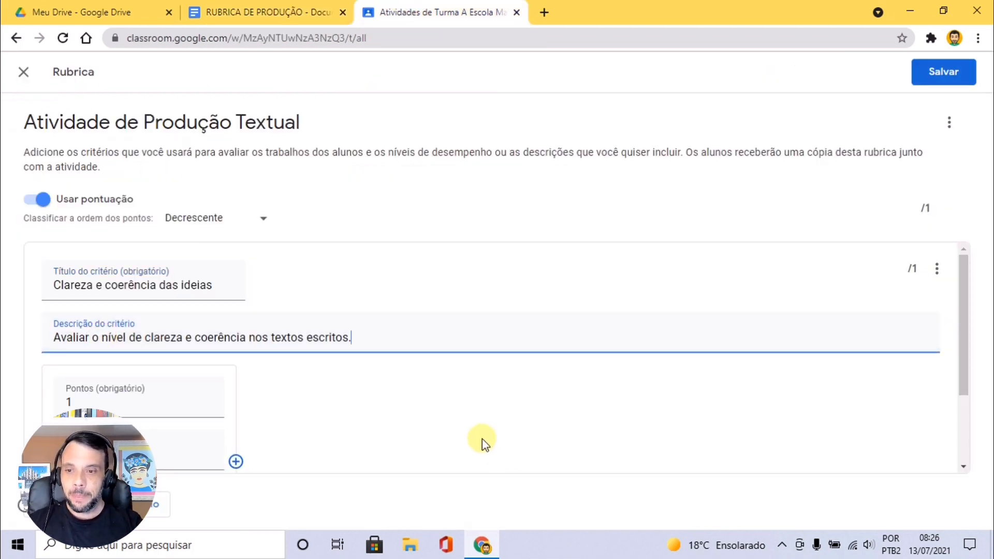
pyautogui.scroll(-1, 459, 422)
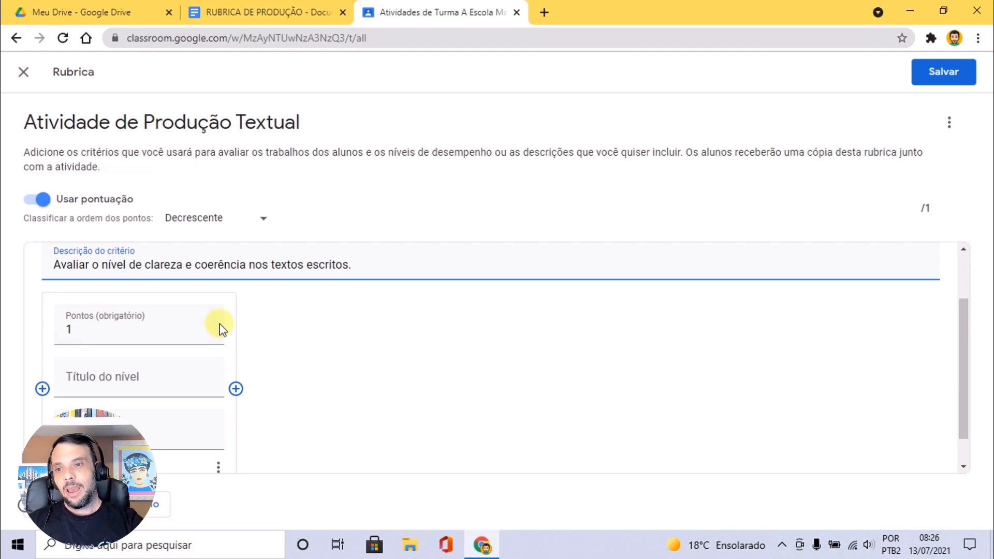
pyautogui.scroll(2, 217, 295)
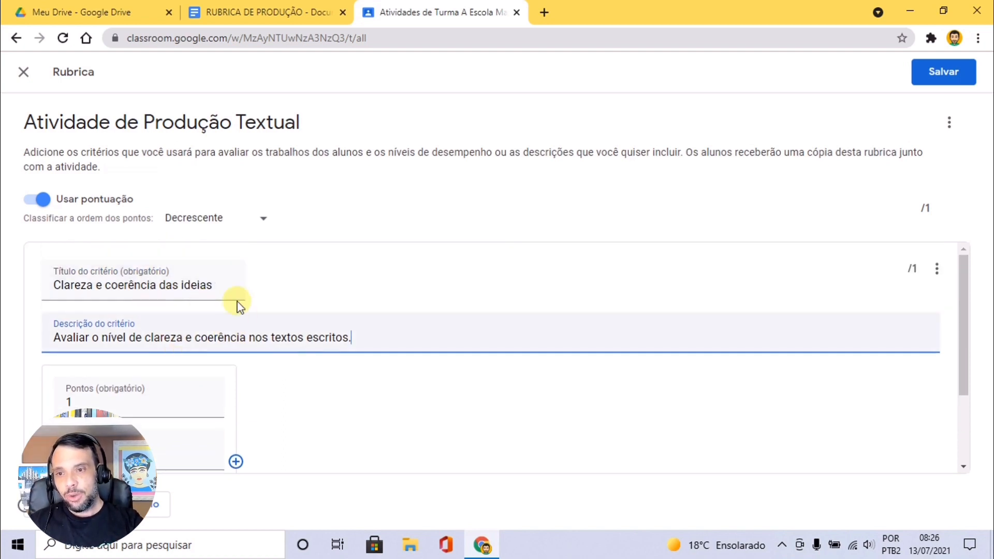
pyautogui.scroll(-2, 469, 351)
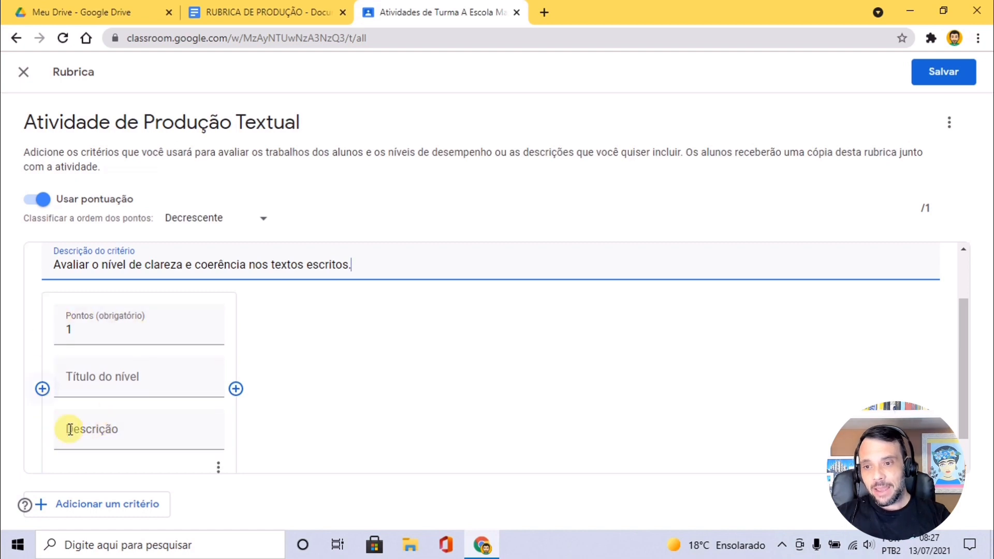
pyautogui.scroll(2, 166, 300)
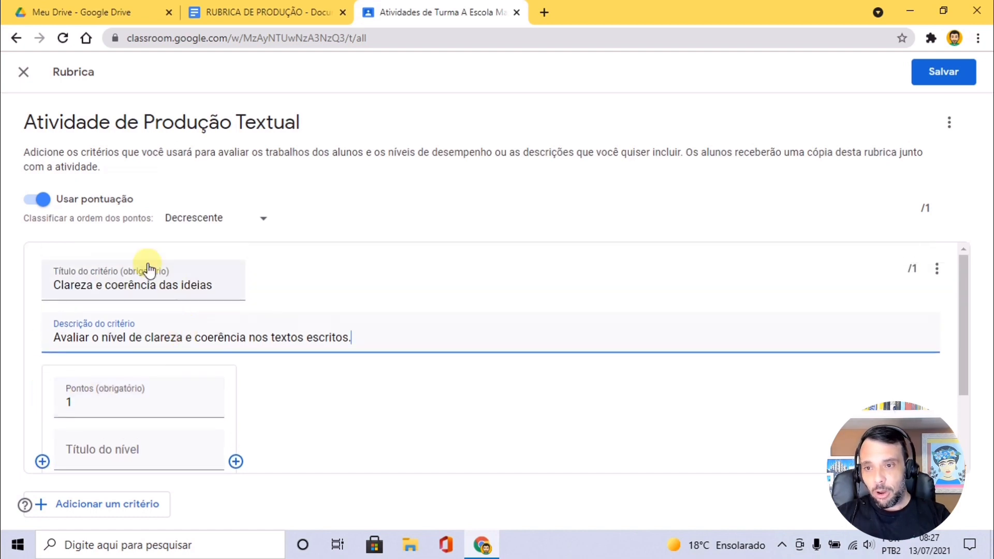
# Copy "Atendido" from the rubric document into the title of the criterion's 1-point level
pyautogui.scroll(-2, 249, 380)
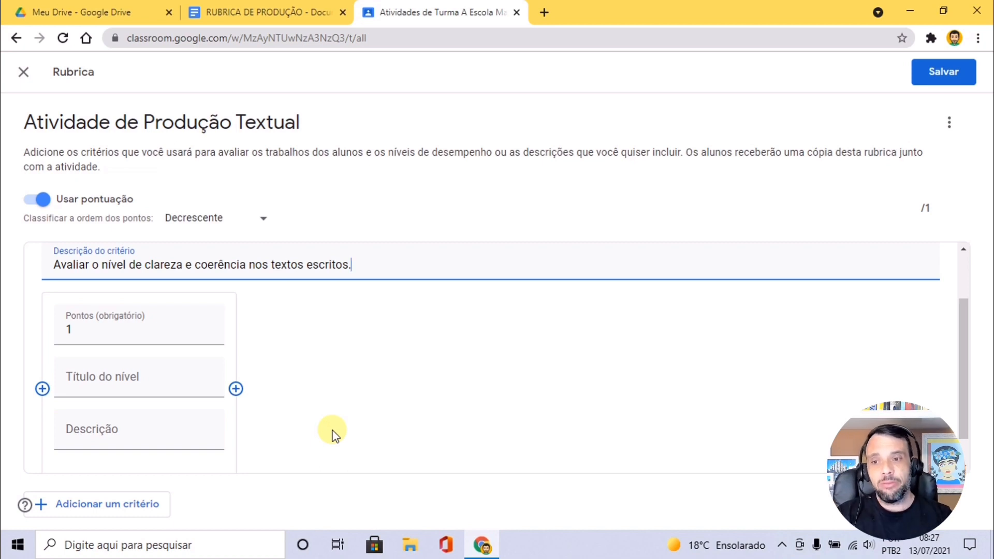
pyautogui.click(106, 329)
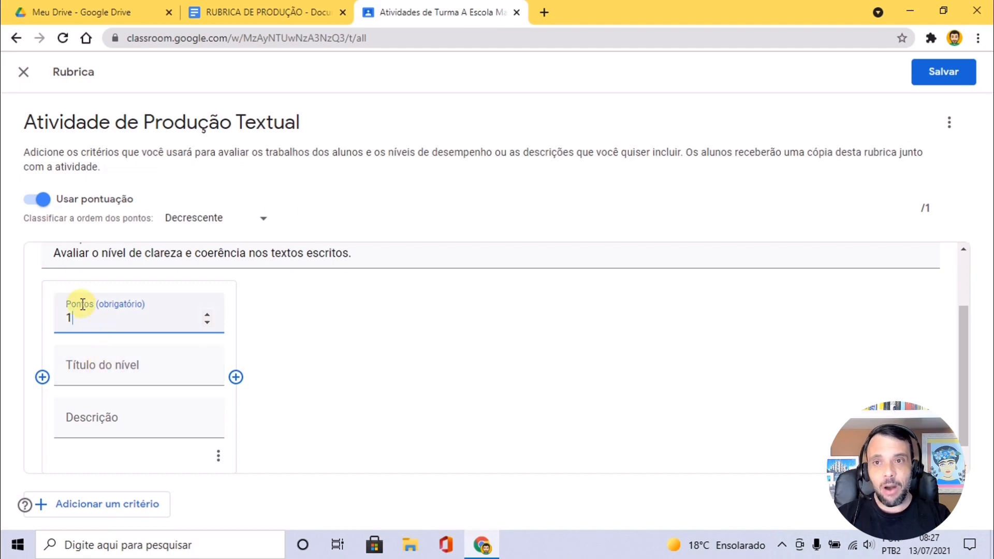
pyautogui.click(261, 10)
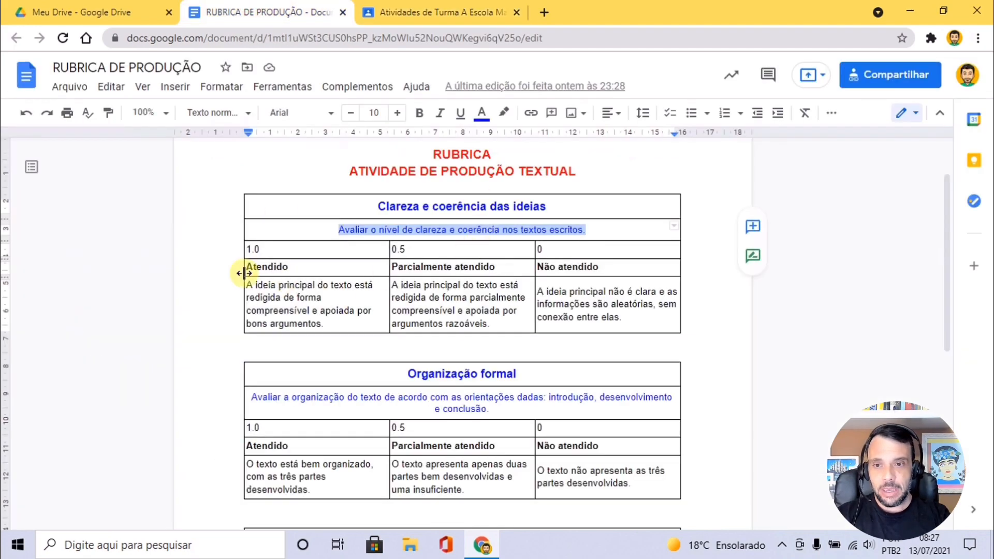
pyautogui.moveTo(246, 266); pyautogui.dragTo(289, 268)
pyautogui.hotkey('ctrl', 'c')
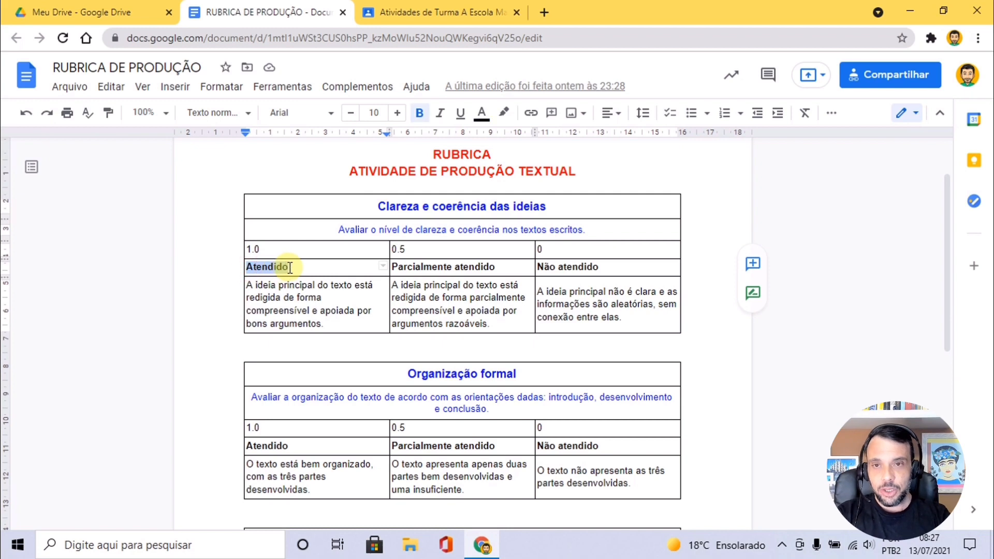
pyautogui.click(384, 7)
pyautogui.click(119, 369)
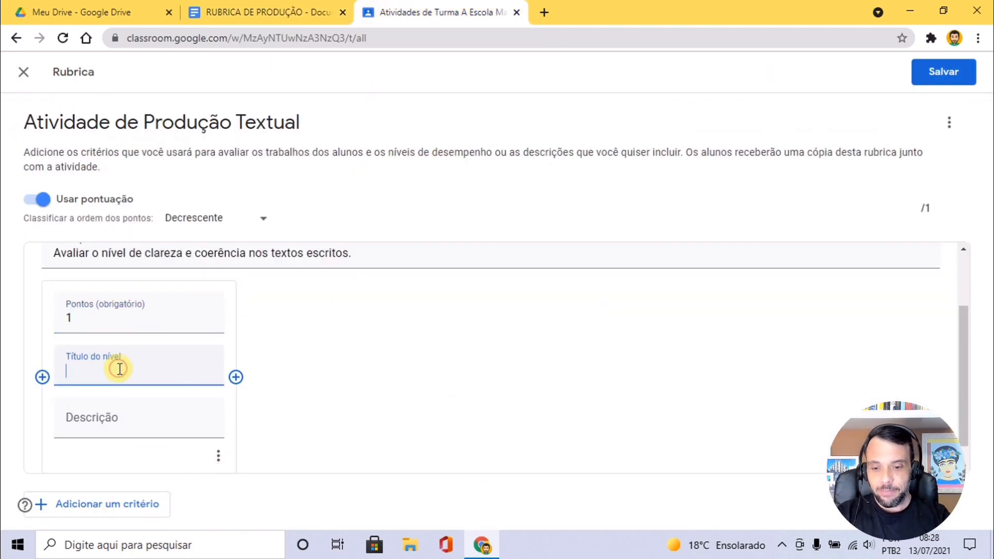
pyautogui.hotkey('ctrl', 'v')
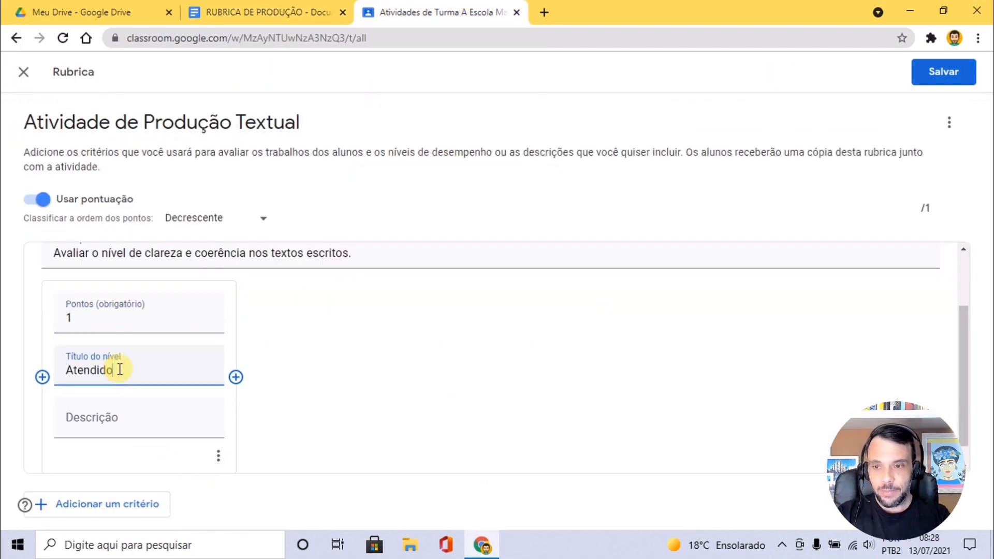
# Copy "A ideia principal do texto está redigida de forma compreensível e apoiada por bons argumentos" from the document into the Atendido level's description
pyautogui.click(255, 8)
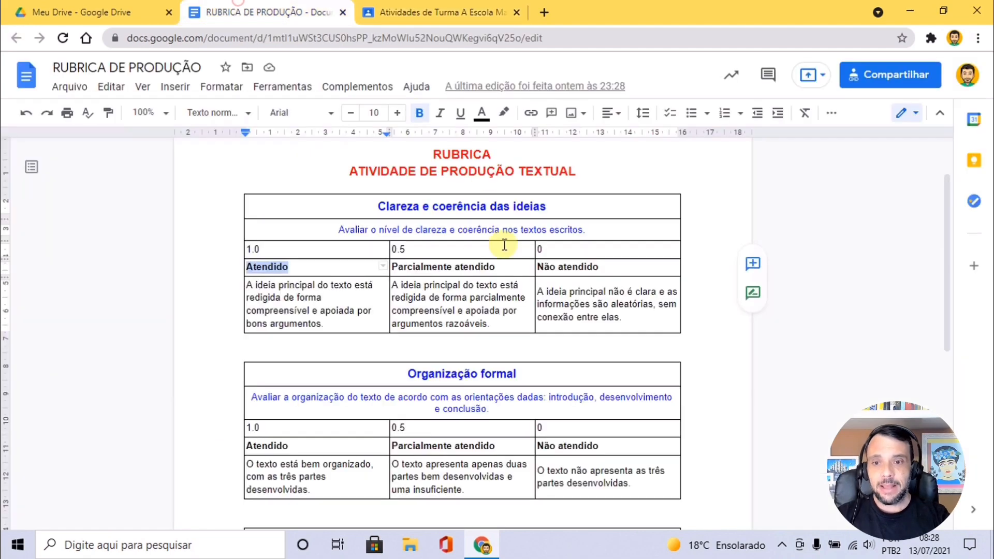
pyautogui.click(248, 284)
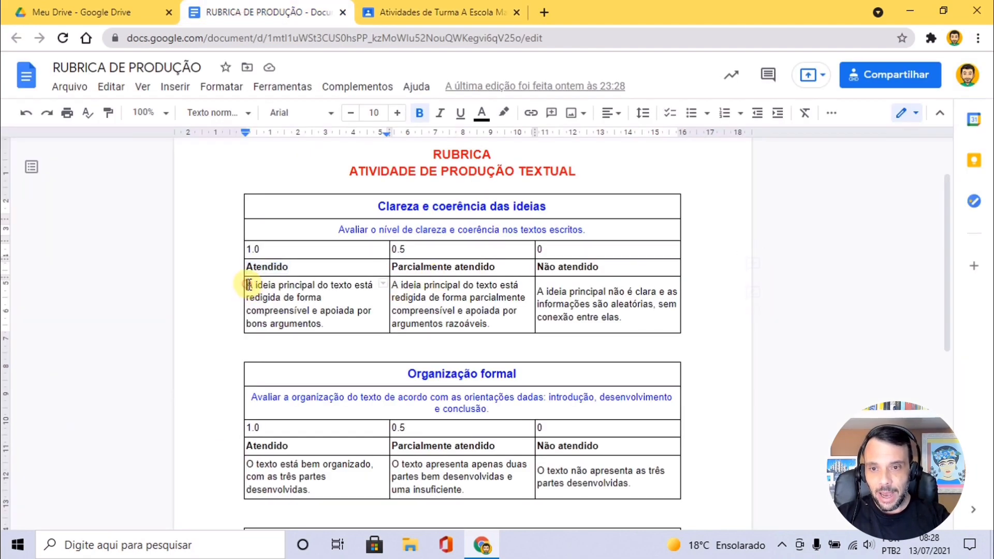
pyautogui.moveTo(247, 284); pyautogui.dragTo(323, 320)
pyautogui.hotkey('ctrl', 'c')
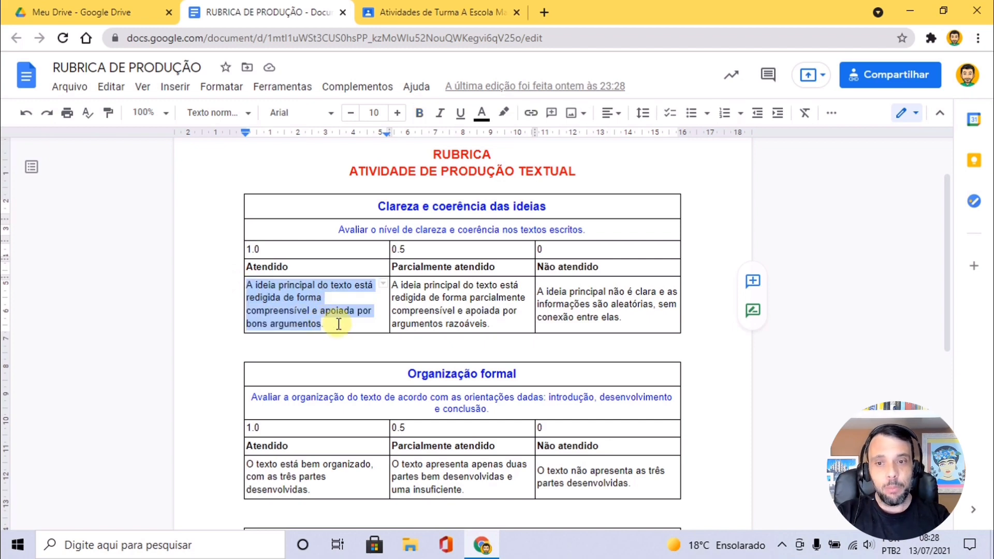
pyautogui.click(440, 12)
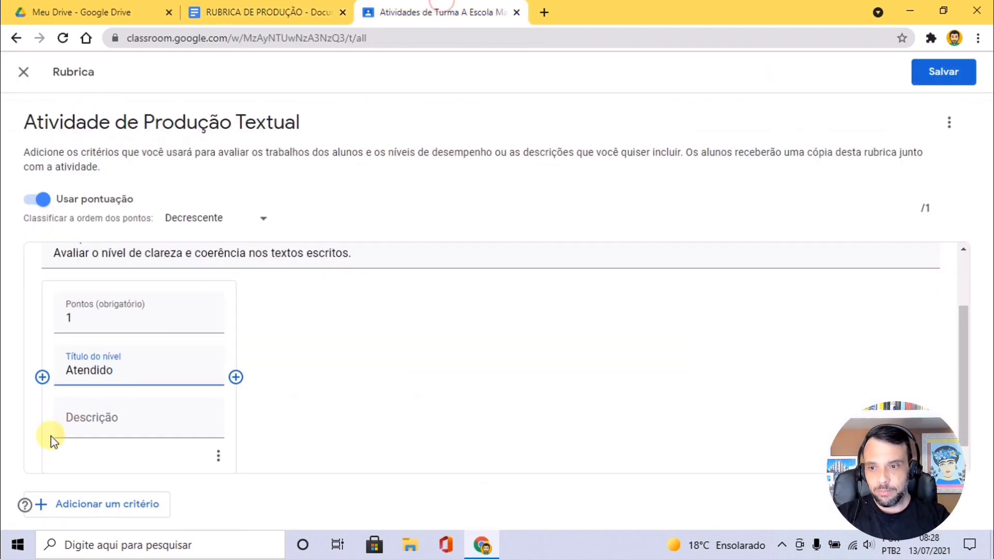
pyautogui.click(81, 425)
pyautogui.hotkey('ctrl', 'v')
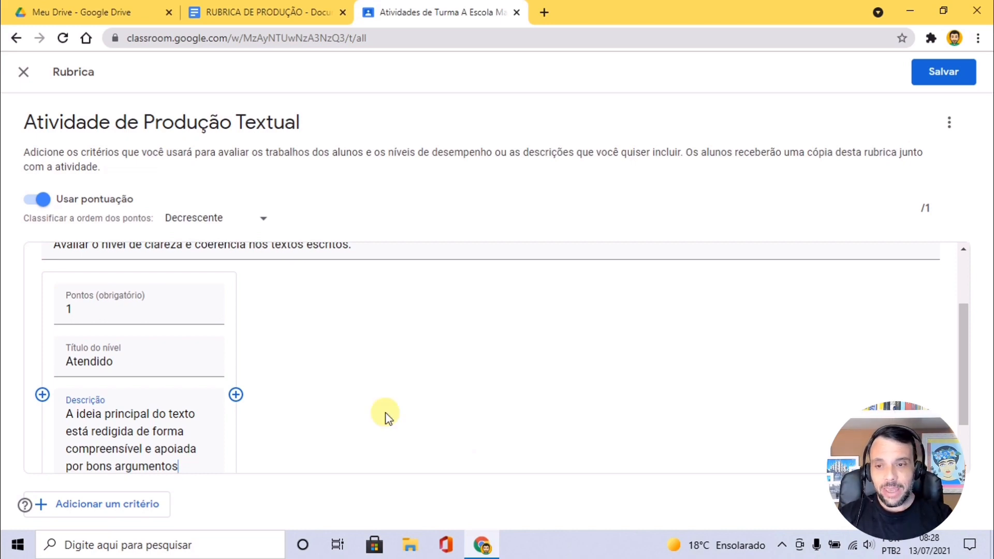
# Add a second level to the criterion, copying "Parcialmente atendido" from the rubric document as its title, and set its points to 0,5
pyautogui.click(216, 469)
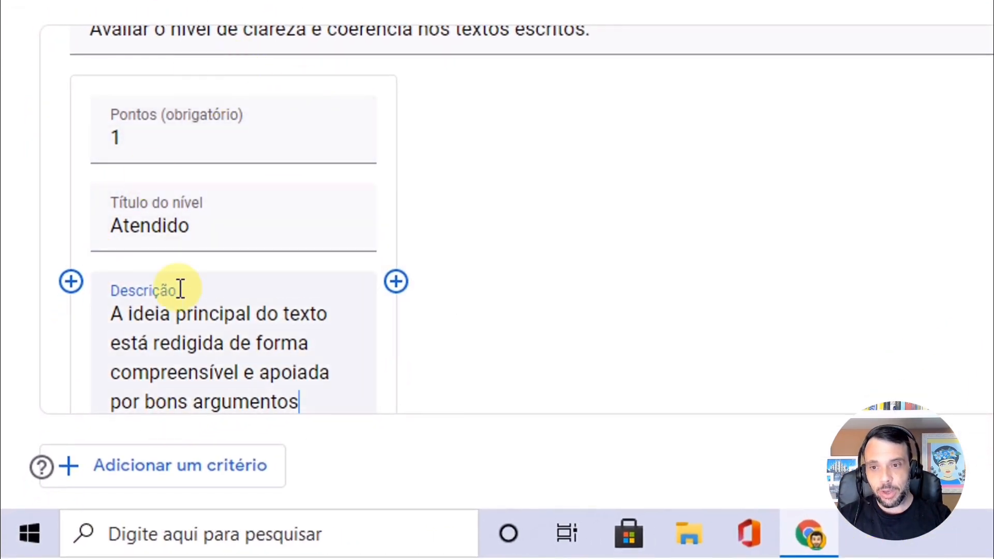
pyautogui.click(396, 282)
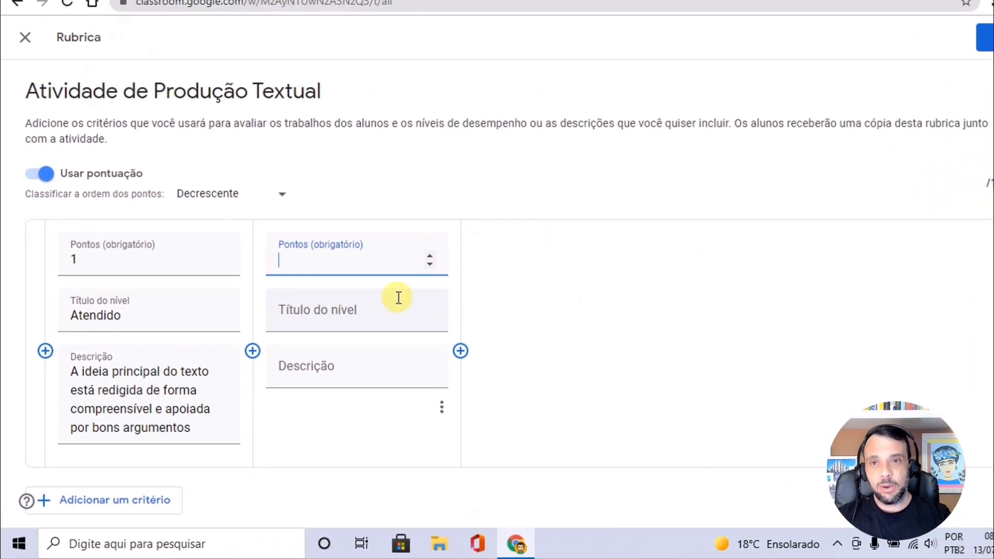
pyautogui.click(233, 12)
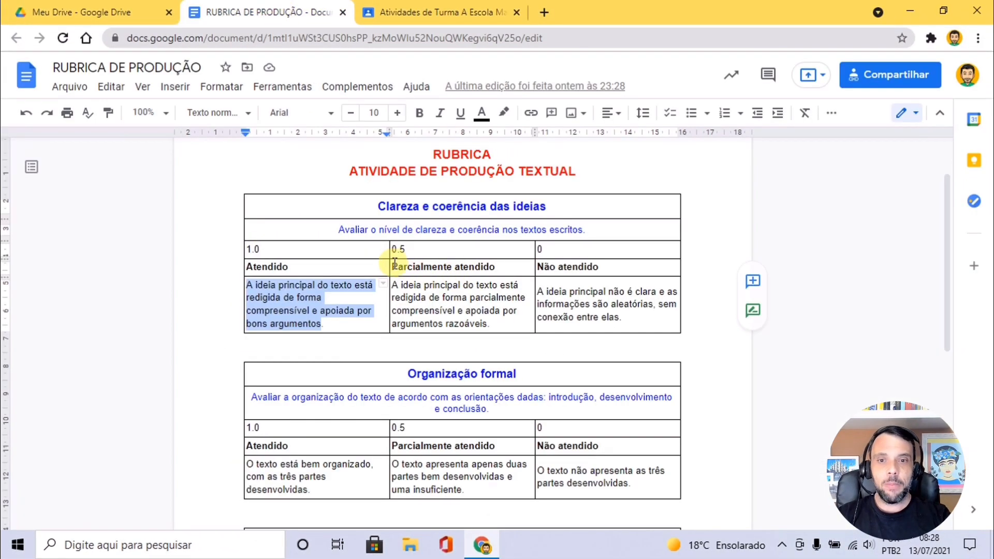
pyautogui.moveTo(391, 264); pyautogui.dragTo(496, 267)
pyautogui.hotkey('ctrl', 'c')
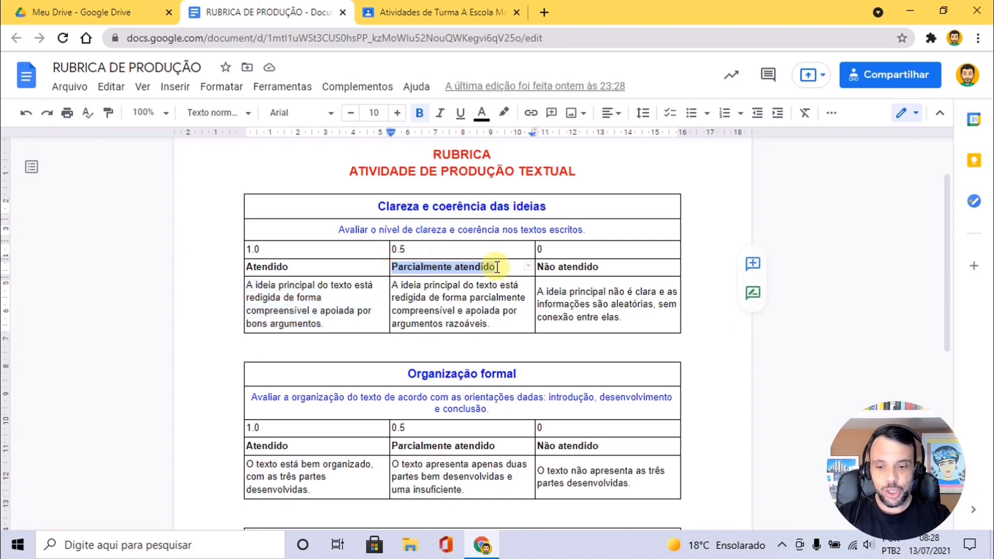
pyautogui.click(435, 12)
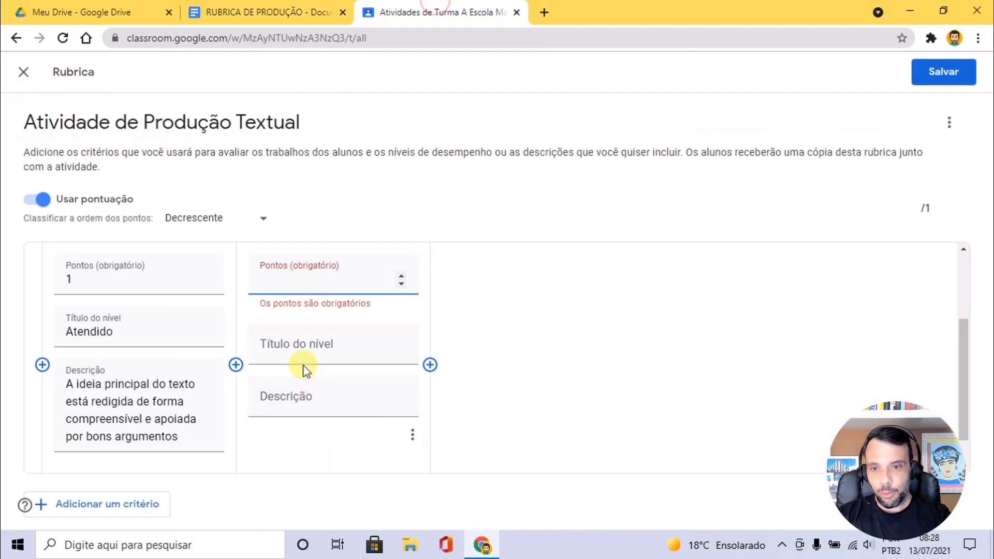
pyautogui.click(306, 346)
pyautogui.hotkey('ctrl', 'v')
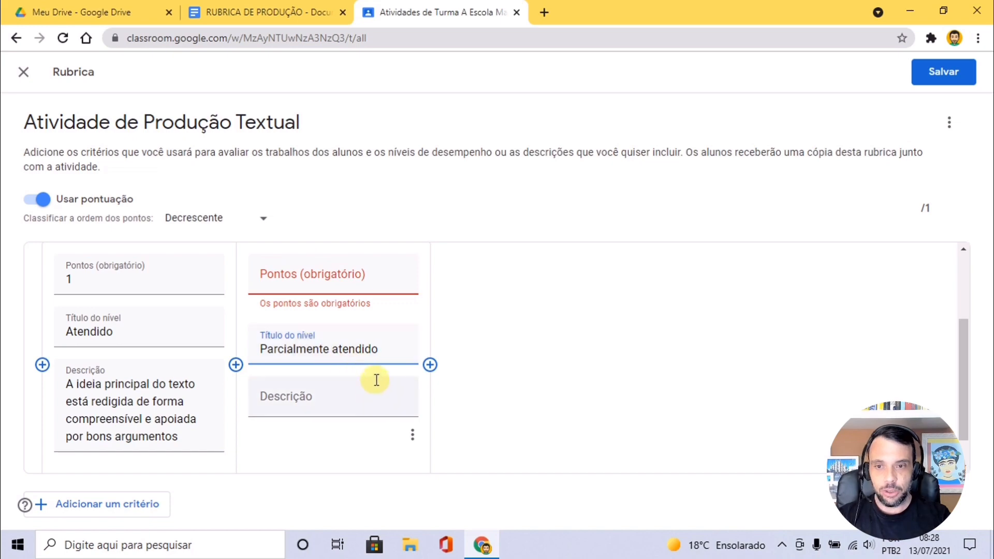
pyautogui.click(336, 274)
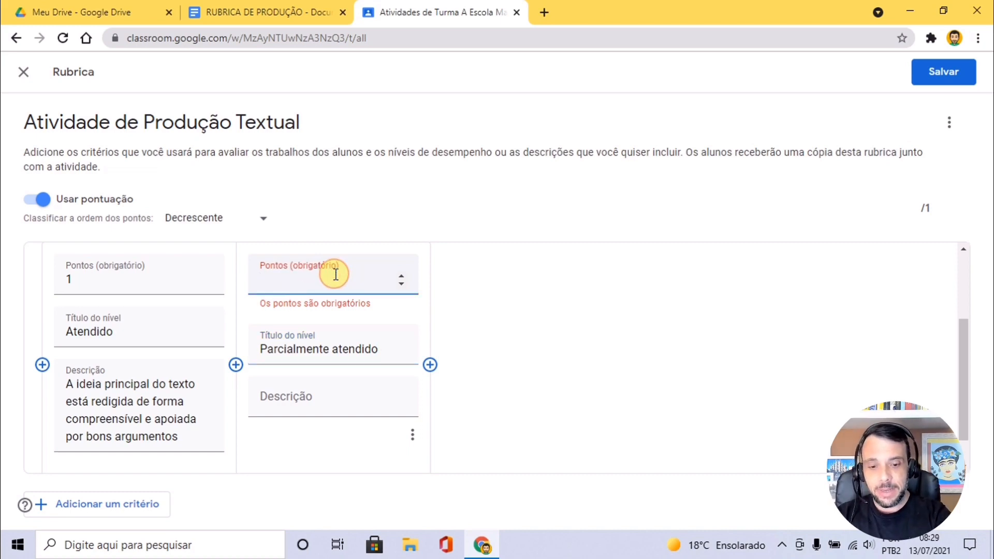
pyautogui.write('0,5')
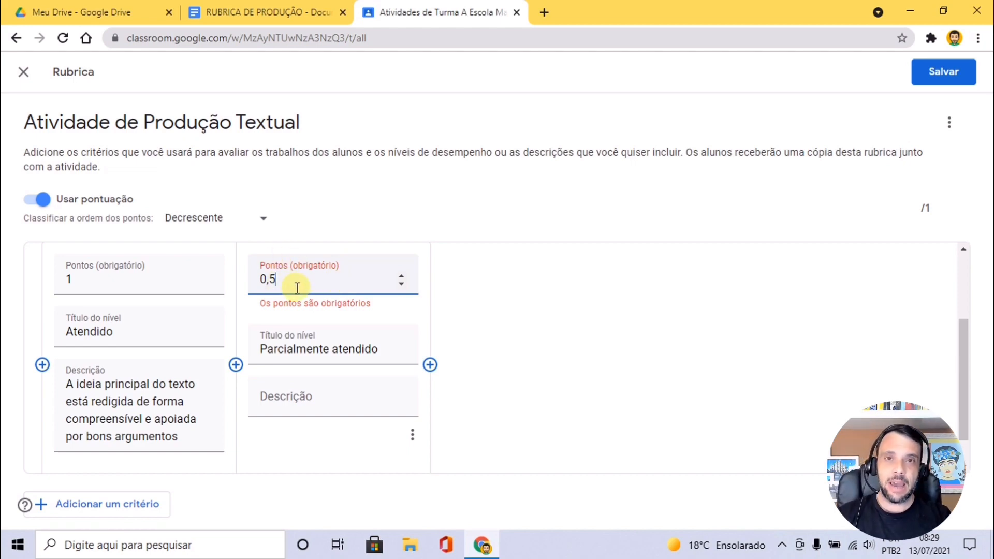
# Copy "A ideia principal do texto está redigida de forma parcialmente compreensível e apoiada por argumentos razoáveis." from the document into the Parcialmente atendido level's description
pyautogui.click(306, 403)
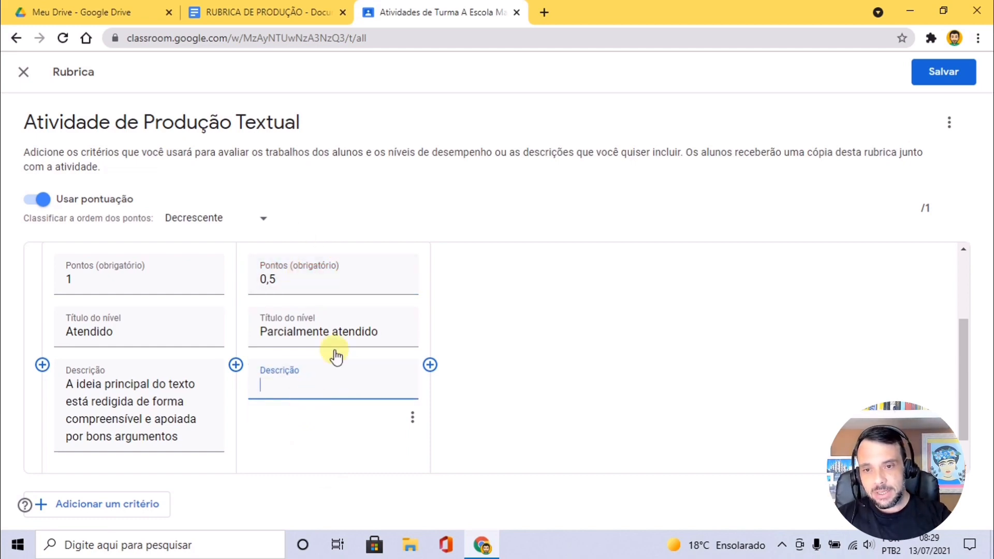
pyautogui.click(258, 11)
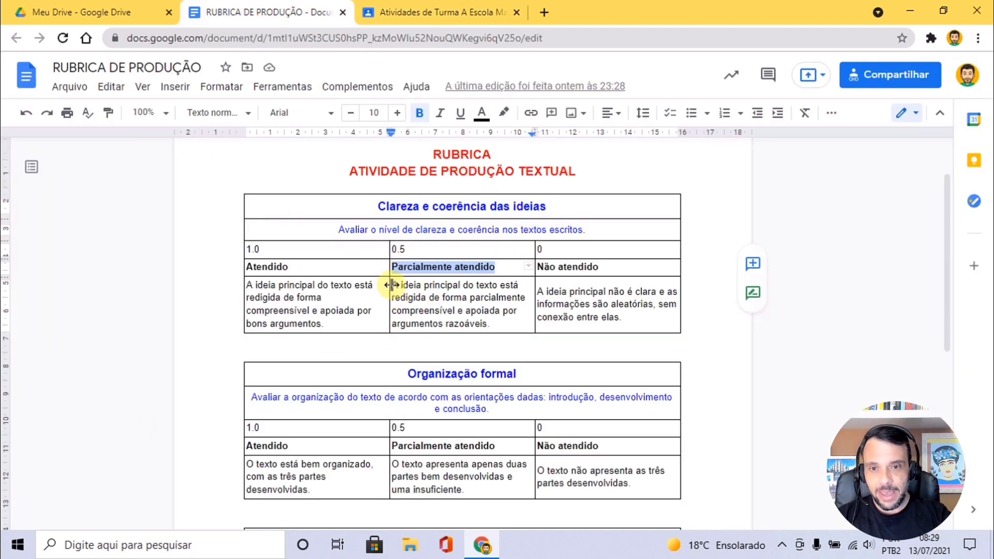
pyautogui.moveTo(392, 285); pyautogui.dragTo(492, 321)
pyautogui.hotkey('ctrl', 'c')
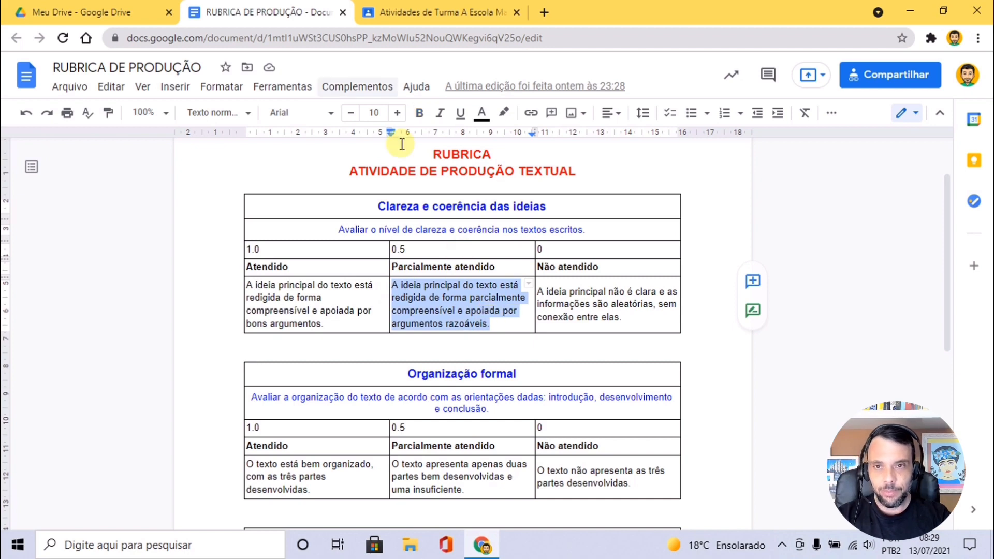
pyautogui.click(432, 7)
pyautogui.click(282, 373)
pyautogui.hotkey('ctrl', 'v')
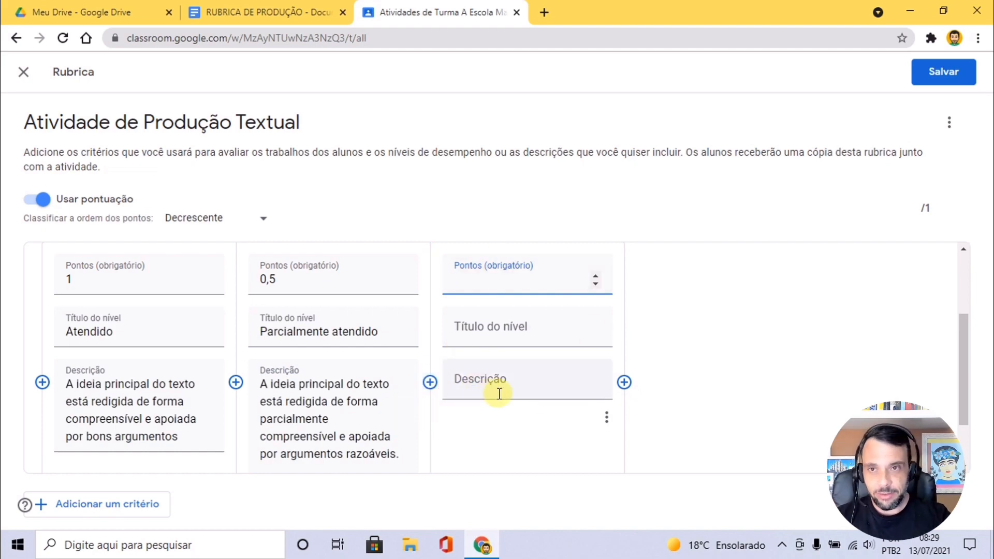
# Copy "Não atendido" from the rubric document into the title of the criterion's third level
pyautogui.click(241, 9)
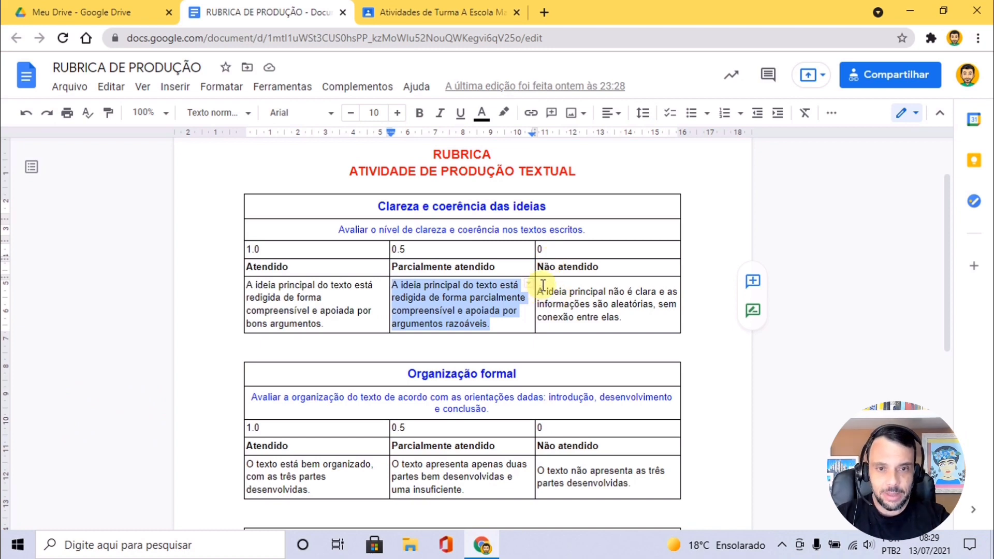
pyautogui.moveTo(538, 267); pyautogui.dragTo(600, 267)
pyautogui.hotkey('ctrl', 'c')
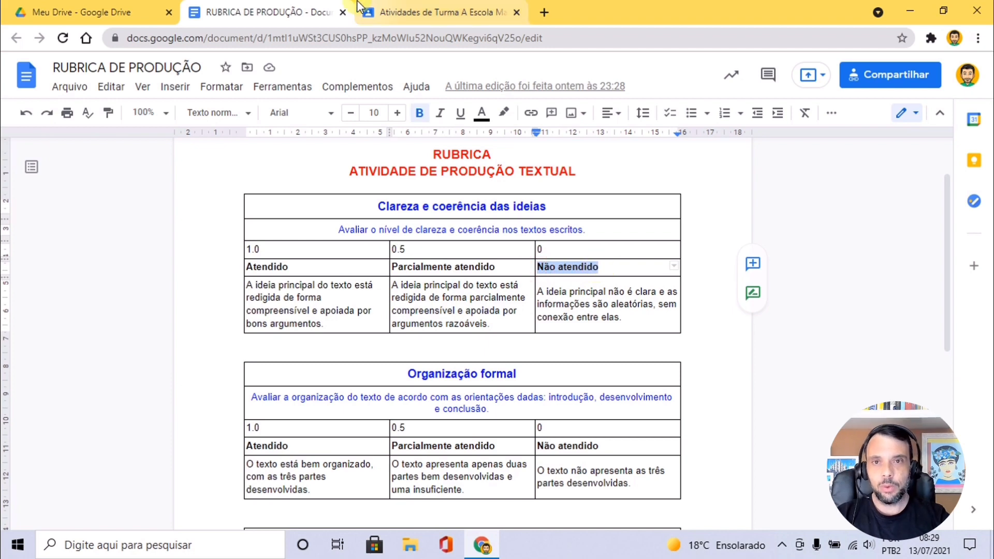
pyautogui.click(440, 12)
pyautogui.click(505, 353)
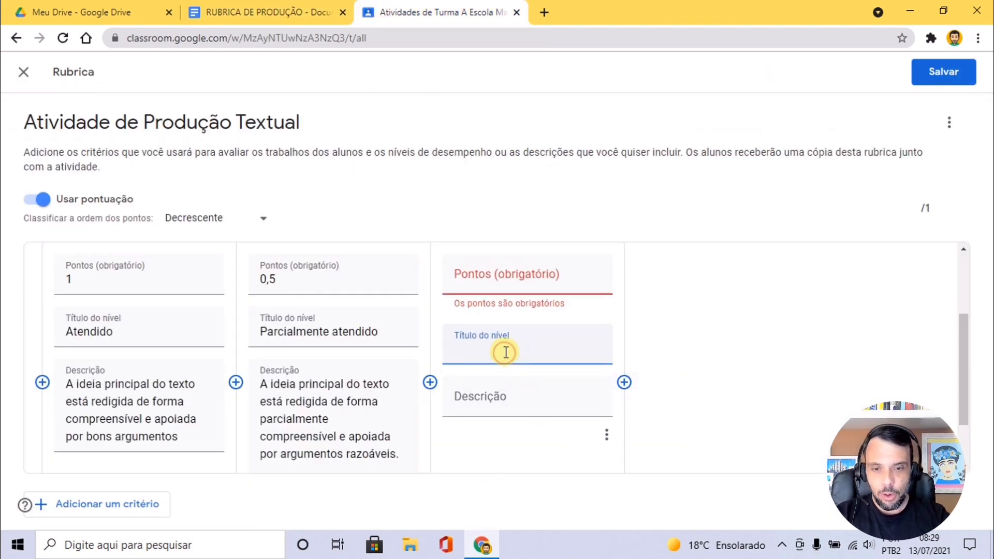
pyautogui.hotkey('ctrl', 'v')
# Copy "A ideia principal não é clara e as informações são aleatórias, sem conexão entre elas." from the document into the Não atendido level's description
pyautogui.click(269, 12)
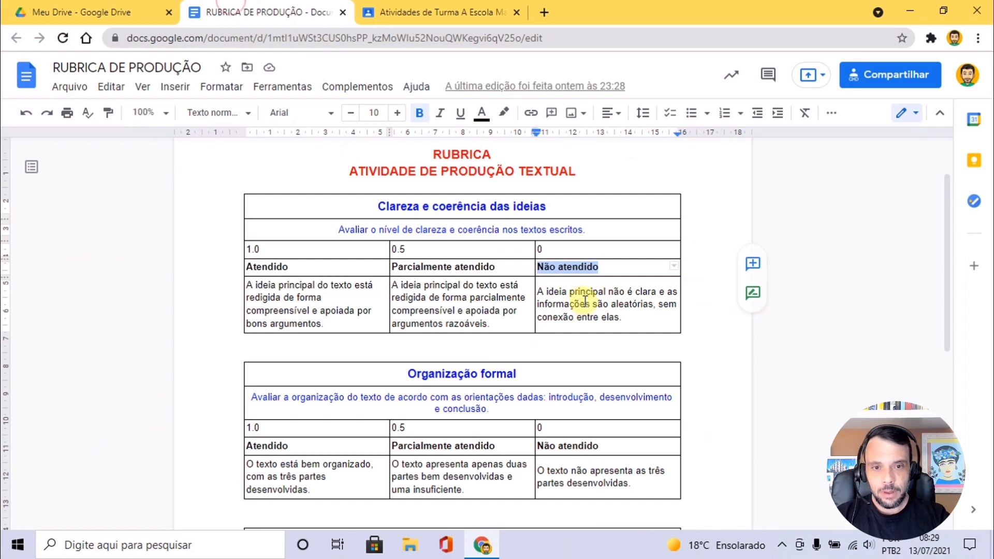
pyautogui.moveTo(537, 294); pyautogui.dragTo(624, 313)
pyautogui.hotkey('ctrl', 'c')
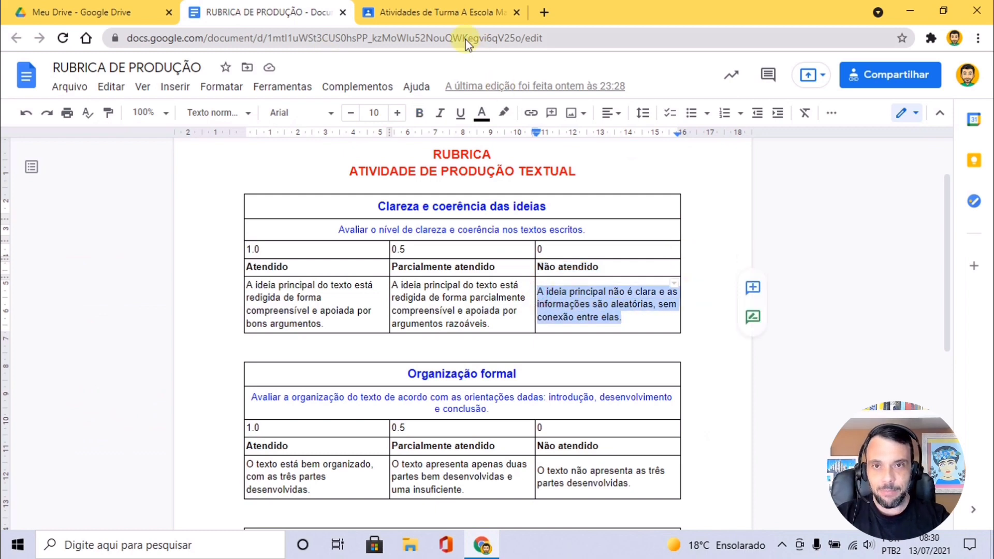
pyautogui.click(440, 11)
pyautogui.click(516, 392)
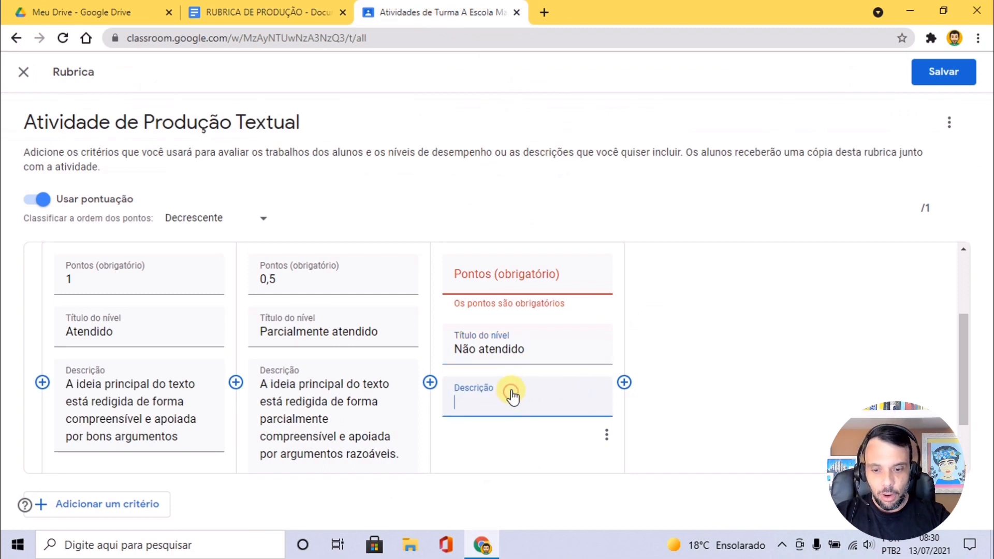
pyautogui.hotkey('ctrl', 'v')
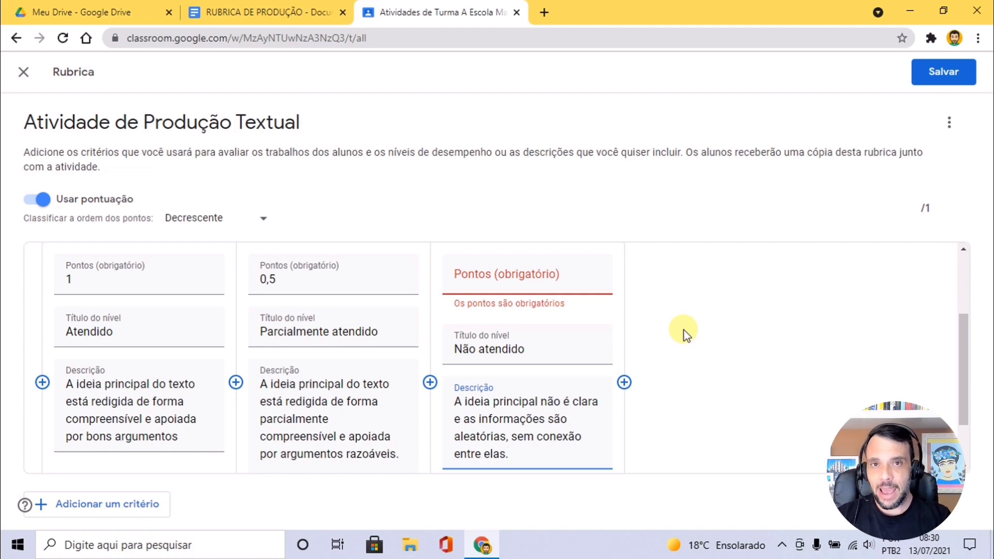
# Set the points of the Não atendido level to 0
pyautogui.click(549, 279)
pyautogui.write('0')
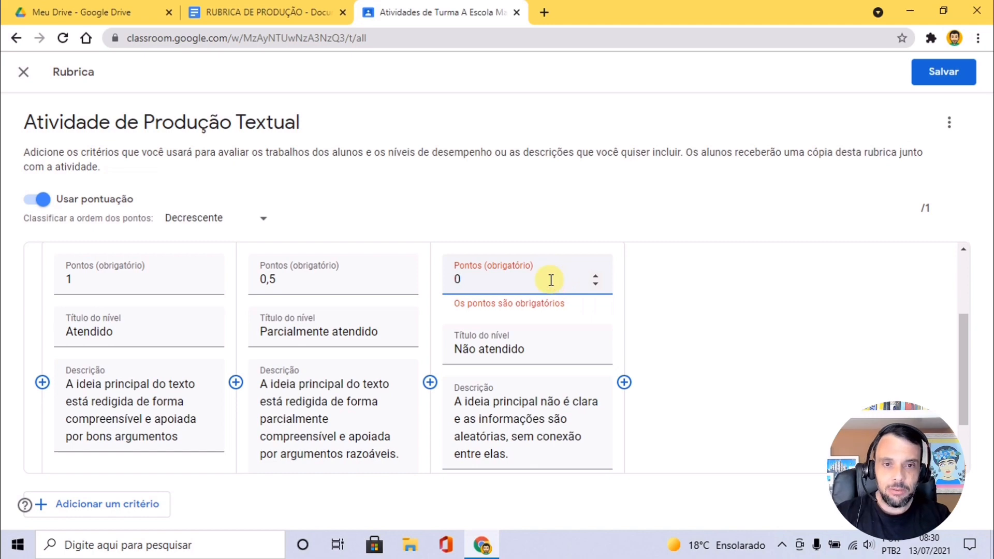
pyautogui.click(648, 312)
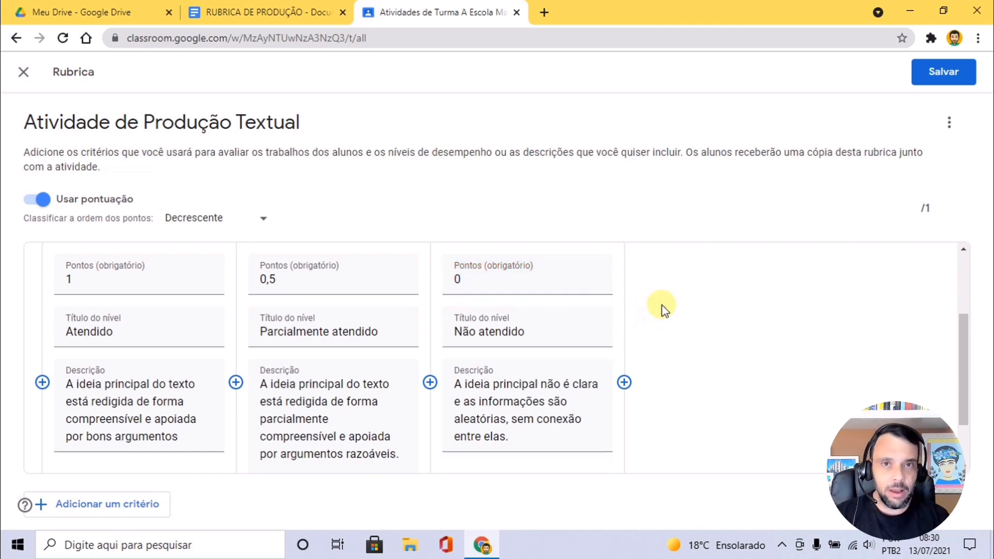
pyautogui.scroll(3, 595, 328)
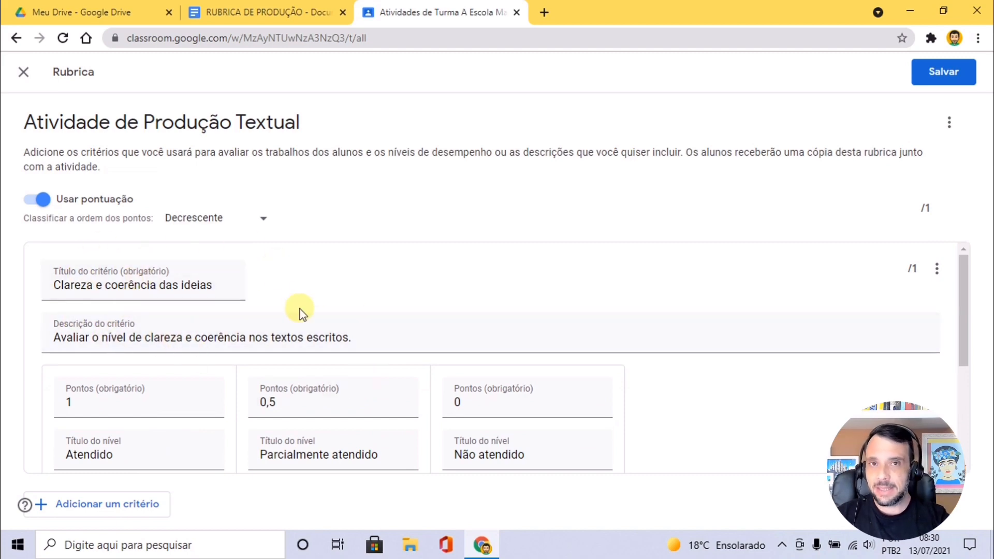
pyautogui.scroll(-2, 701, 315)
pyautogui.scroll(2, 707, 318)
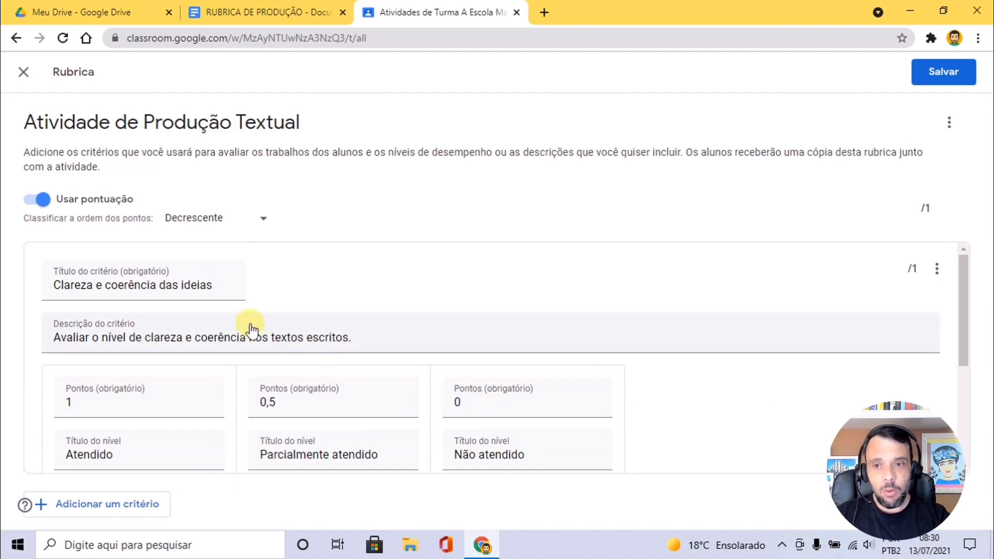
# Insert a trial 0,2-point level between Parcialmente atendido and Não atendido, and delete it again
pyautogui.scroll(-3, 401, 354)
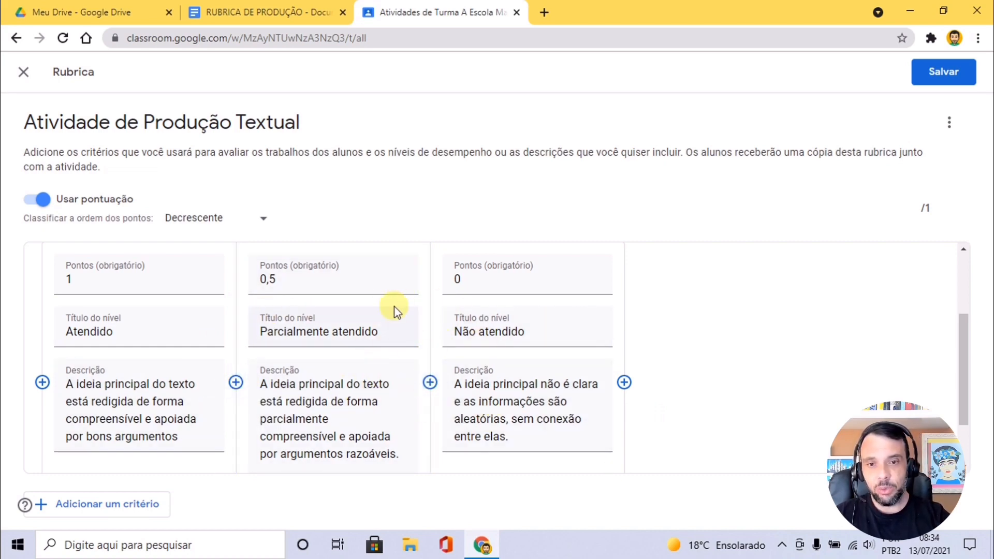
pyautogui.click(430, 383)
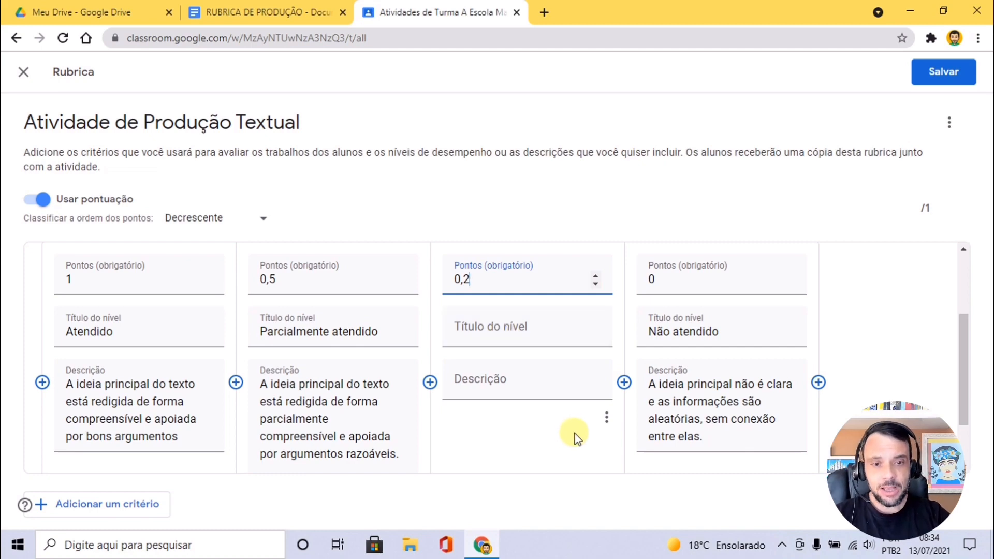
pyautogui.click(607, 418)
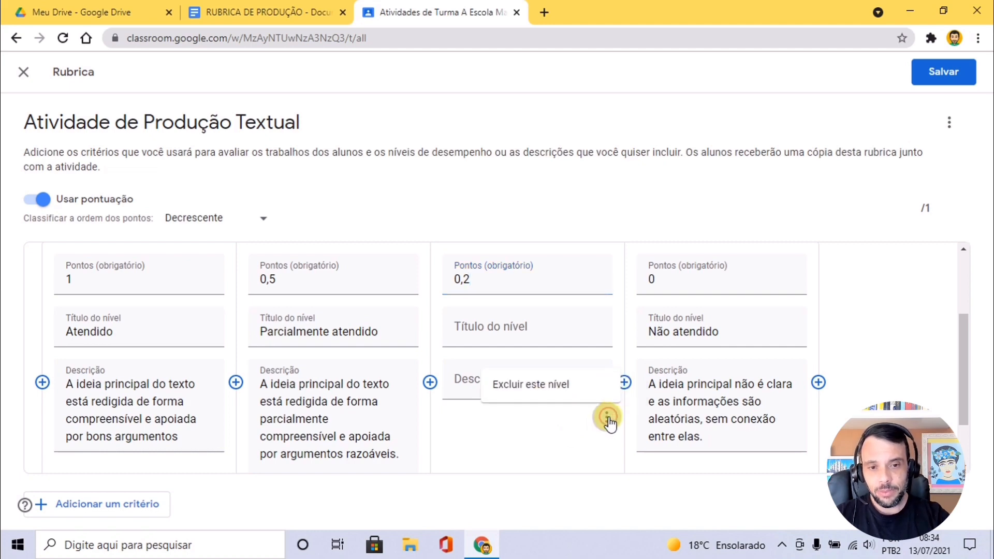
pyautogui.click(549, 390)
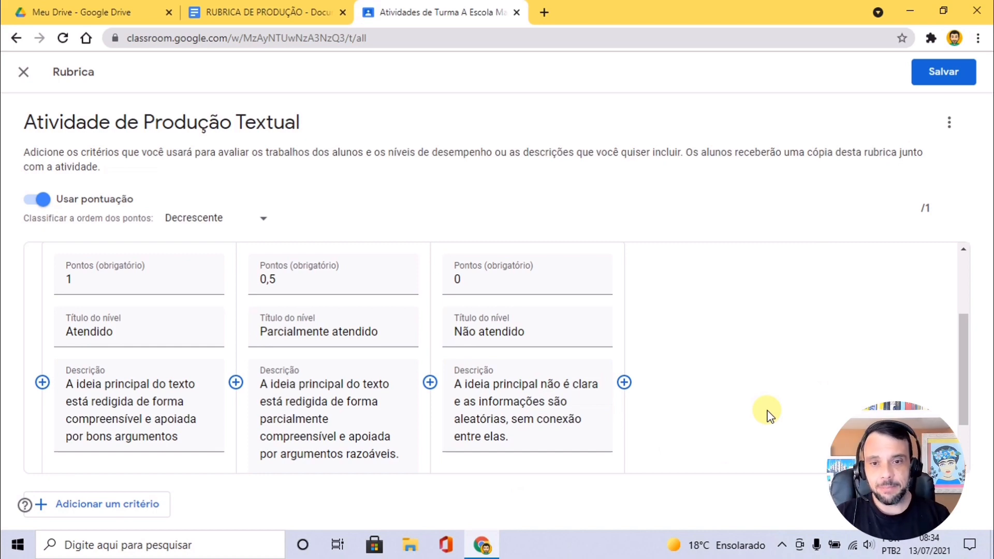
# Add a second, empty criterion to the rubric below "Clareza e coerência das ideias"
pyautogui.scroll(3, 767, 414)
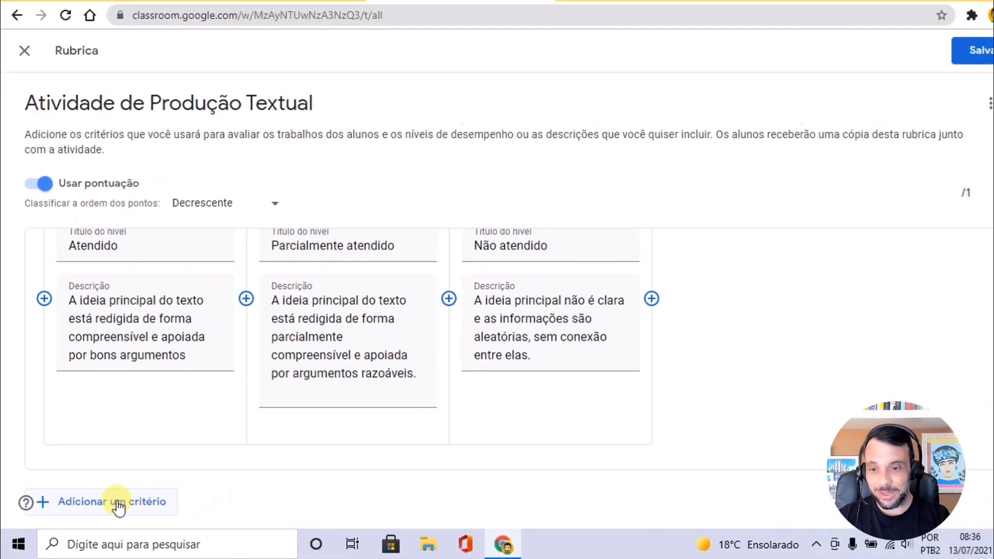
pyautogui.click(110, 507)
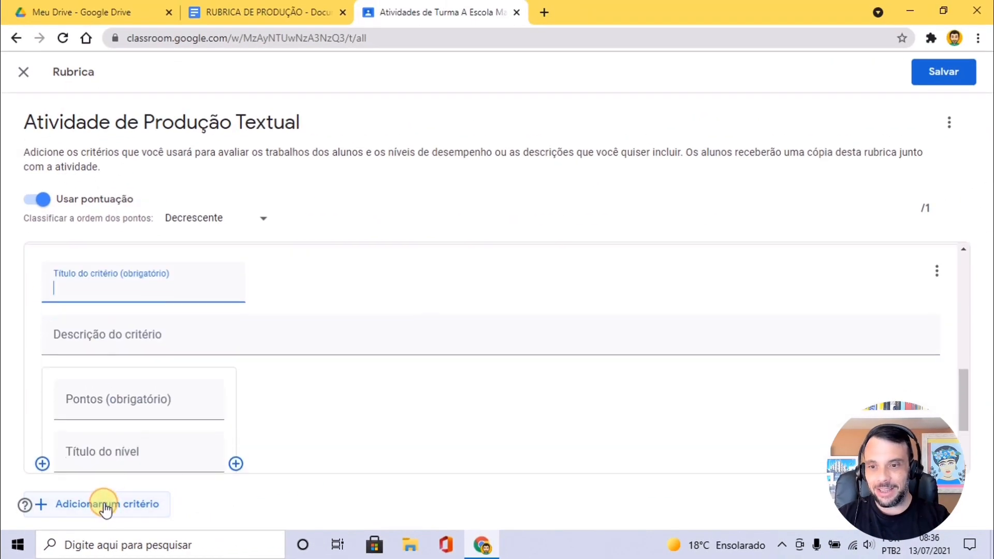
pyautogui.scroll(1, 492, 408)
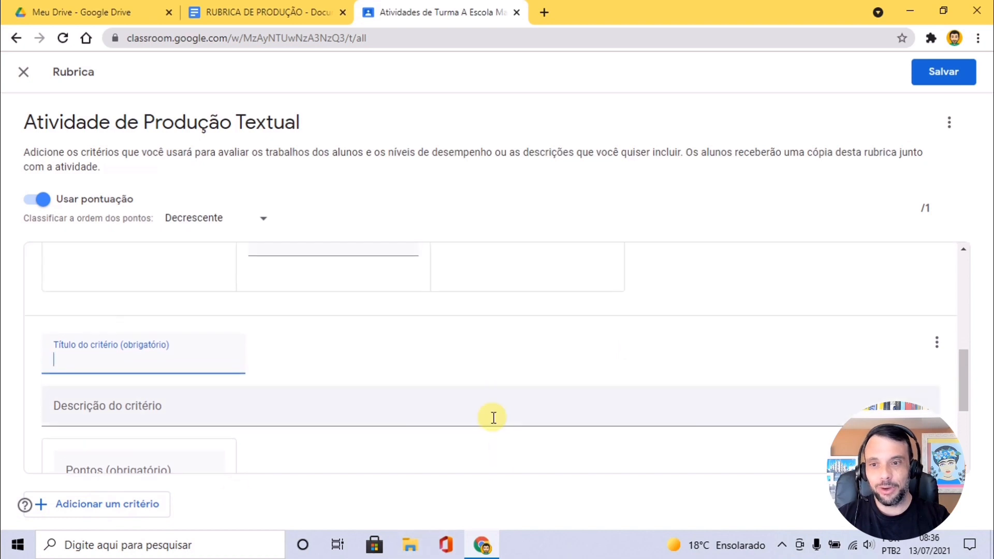
pyautogui.scroll(-1, 493, 417)
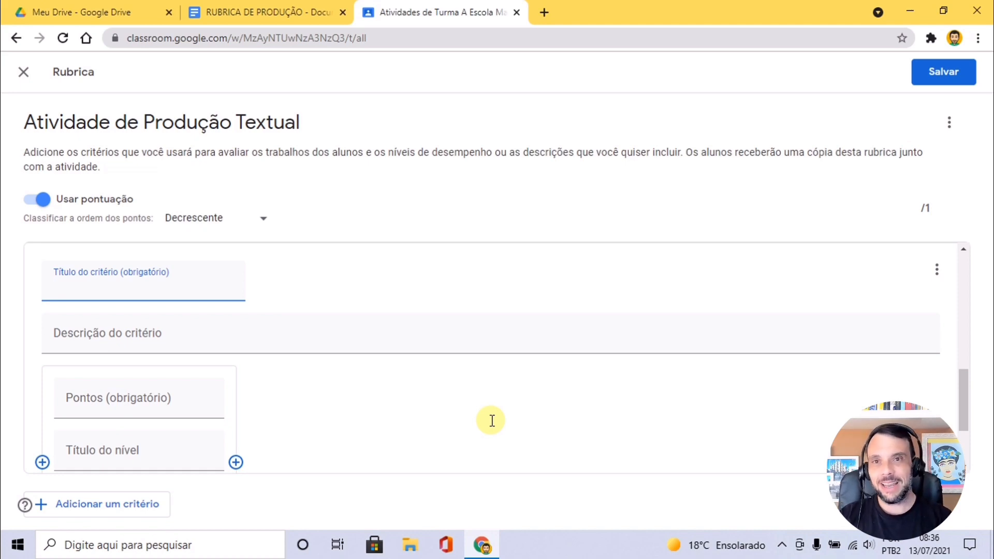
# Copy "Organização formal" from the RUBRICA DE PRODUÇÃO document into the second criterion's title
pyautogui.click(285, 10)
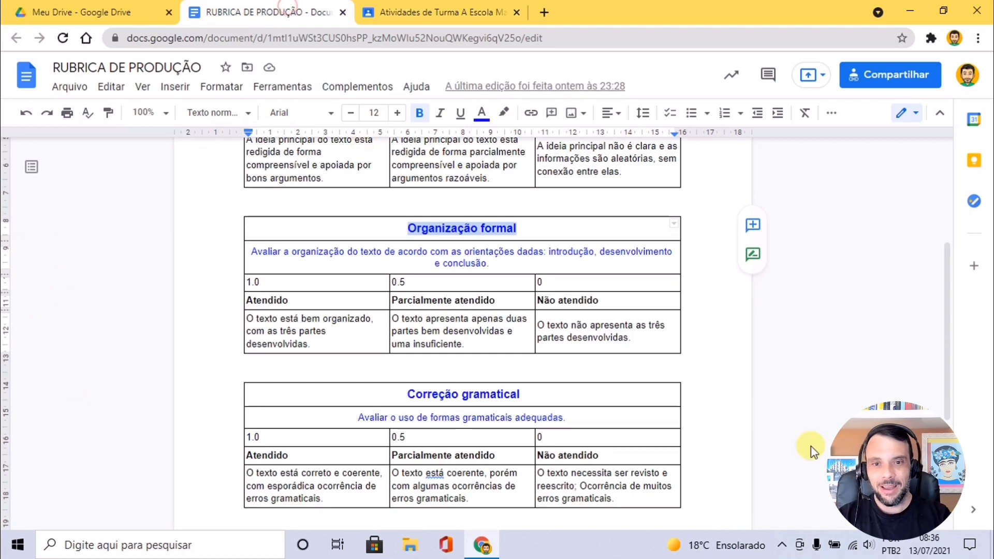
pyautogui.click(435, 227)
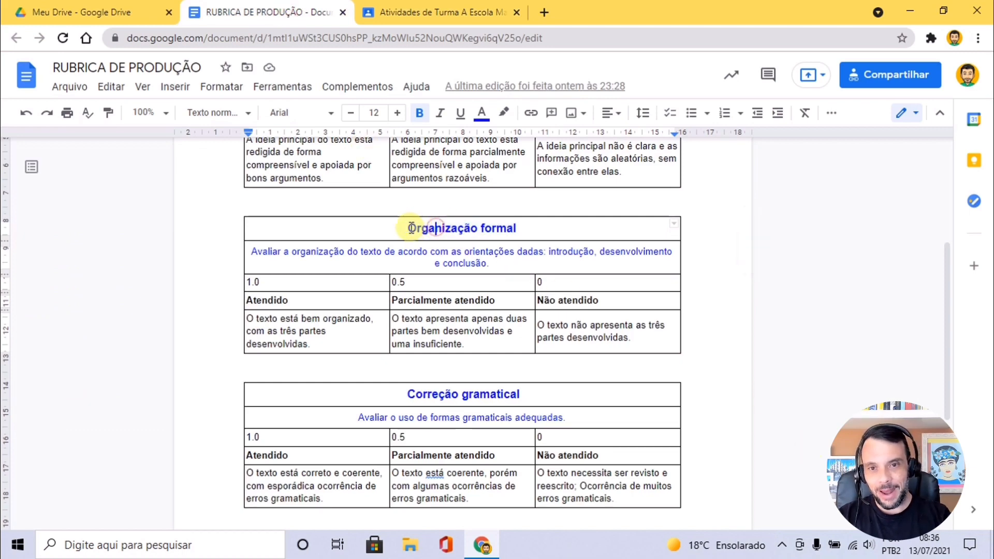
pyautogui.moveTo(411, 228); pyautogui.dragTo(518, 227)
pyautogui.hotkey('ctrl', 'c')
pyautogui.scroll(2, 692, 281)
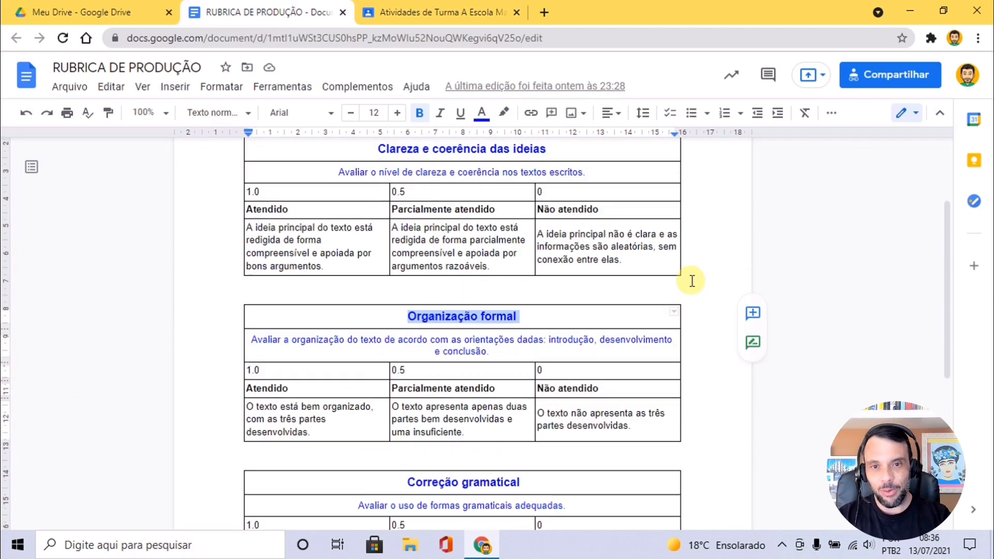
pyautogui.scroll(2, 544, 391)
pyautogui.scroll(-1, 543, 388)
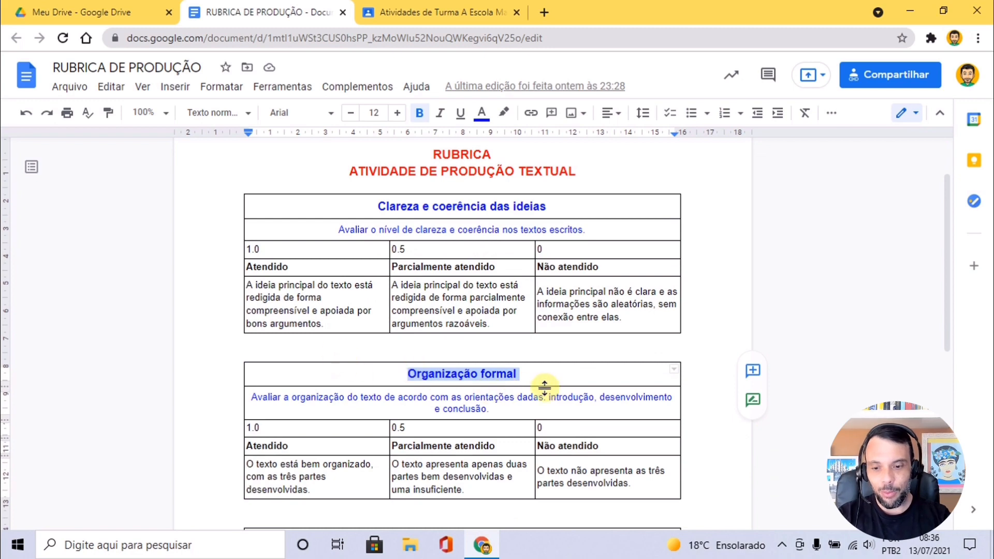
pyautogui.click(414, 11)
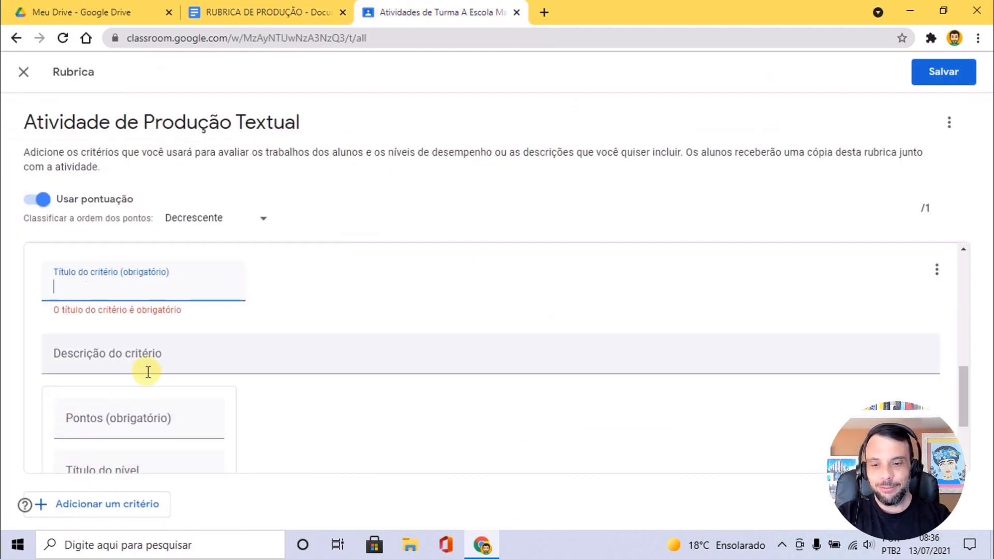
pyautogui.hotkey('ctrl', 'v')
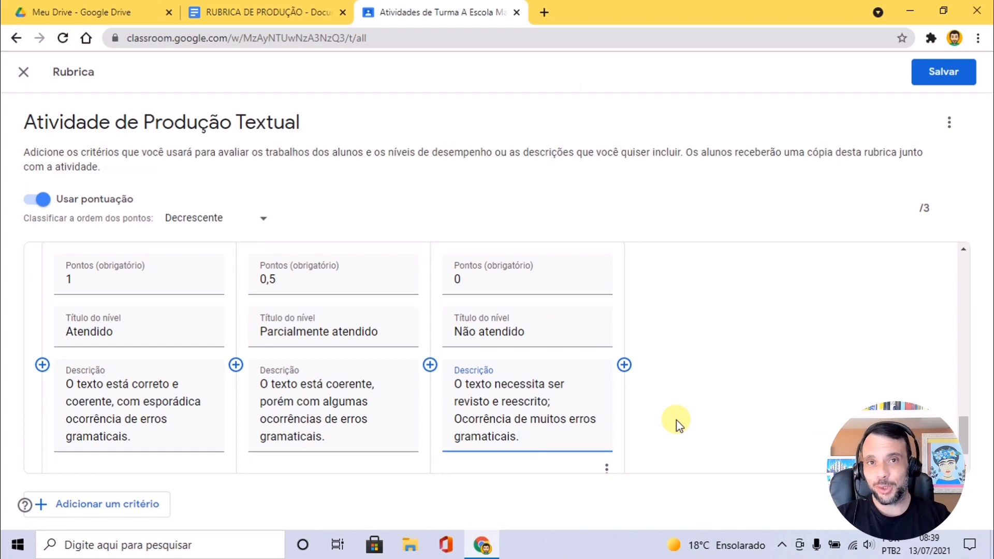
# Review the titles, descriptions, levels and points of the rubric's criteria, and the options available for the "Correção gramatical" criterion
pyautogui.scroll(4, 678, 424)
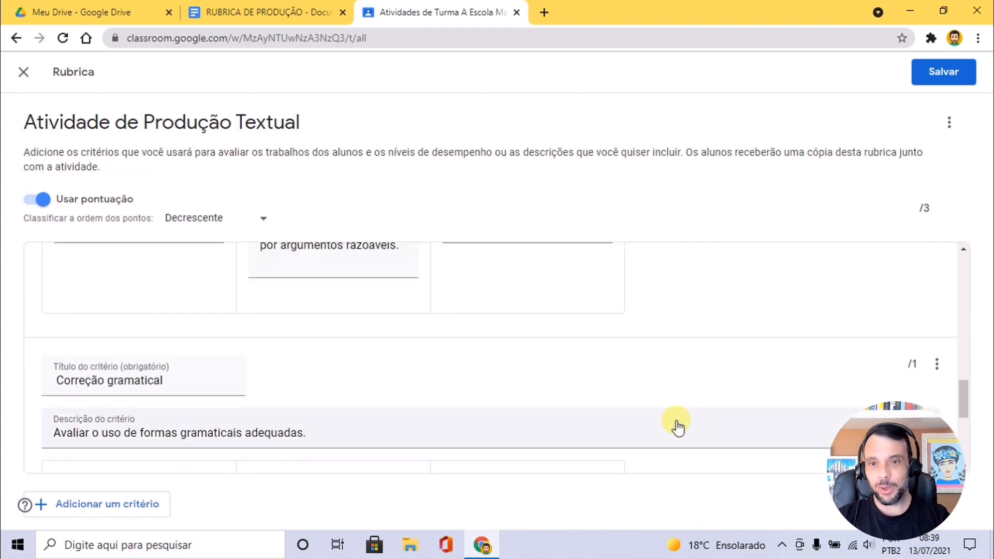
pyautogui.scroll(4, 678, 428)
pyautogui.scroll(-3, 677, 428)
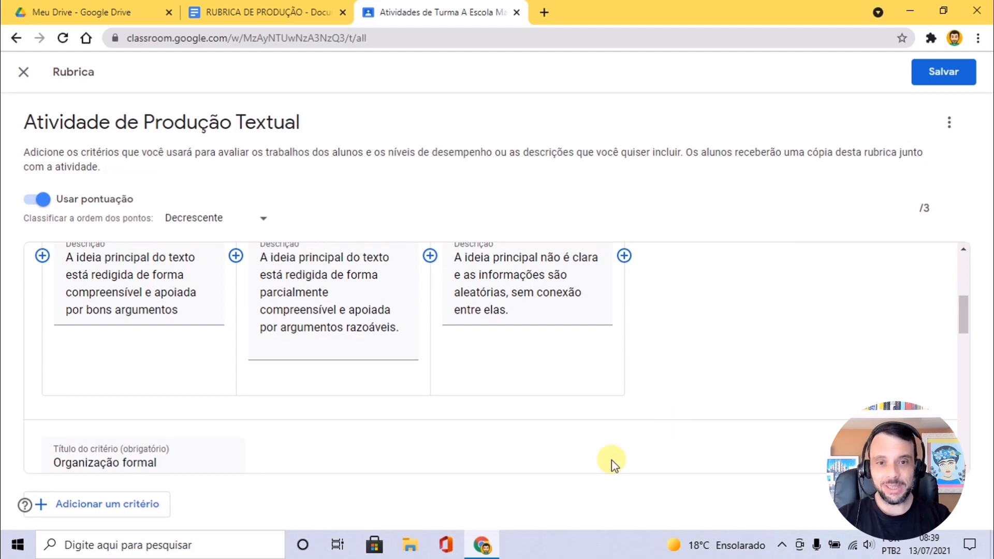
pyautogui.scroll(3, 604, 421)
pyautogui.scroll(-1, 694, 412)
pyautogui.scroll(-1, 694, 413)
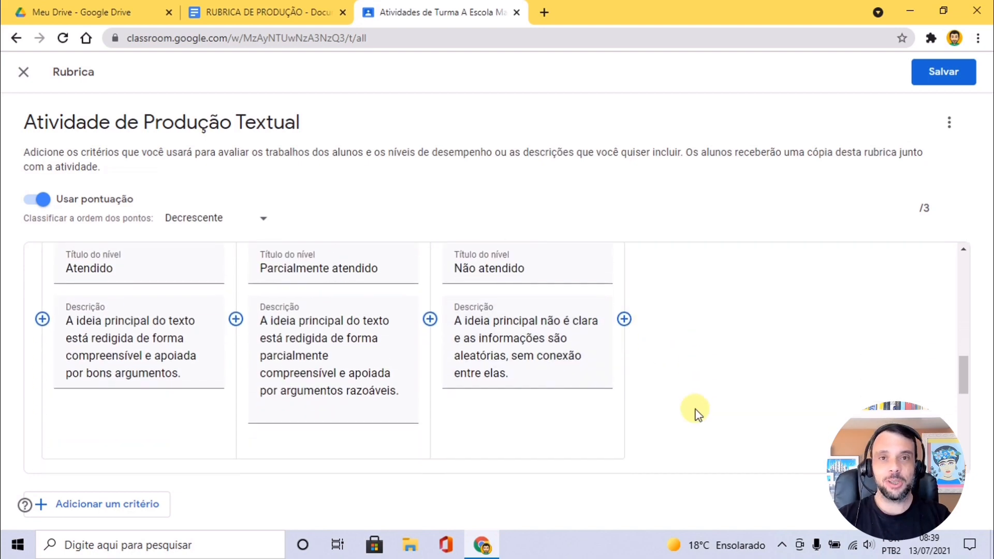
pyautogui.scroll(-6, 694, 413)
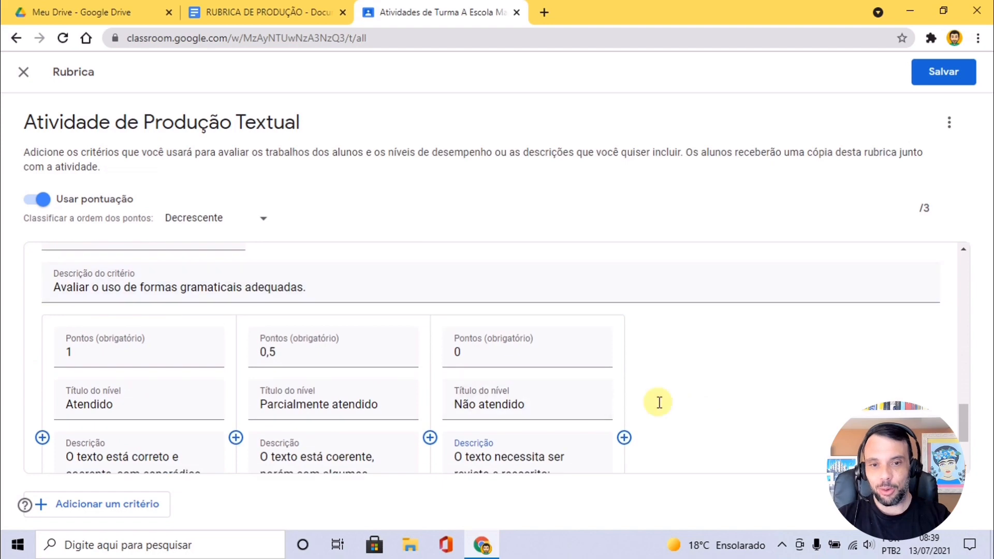
pyautogui.scroll(3, 688, 407)
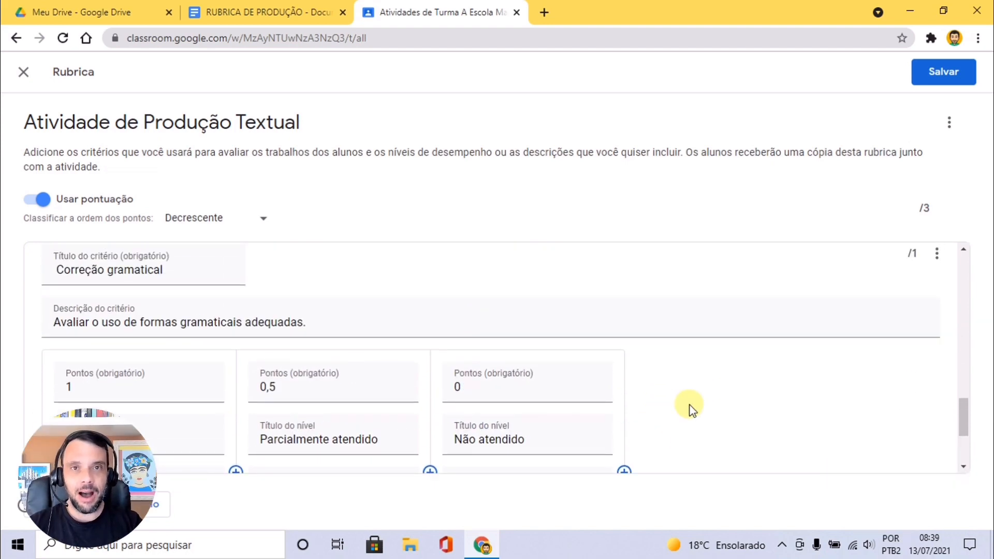
pyautogui.scroll(3, 921, 338)
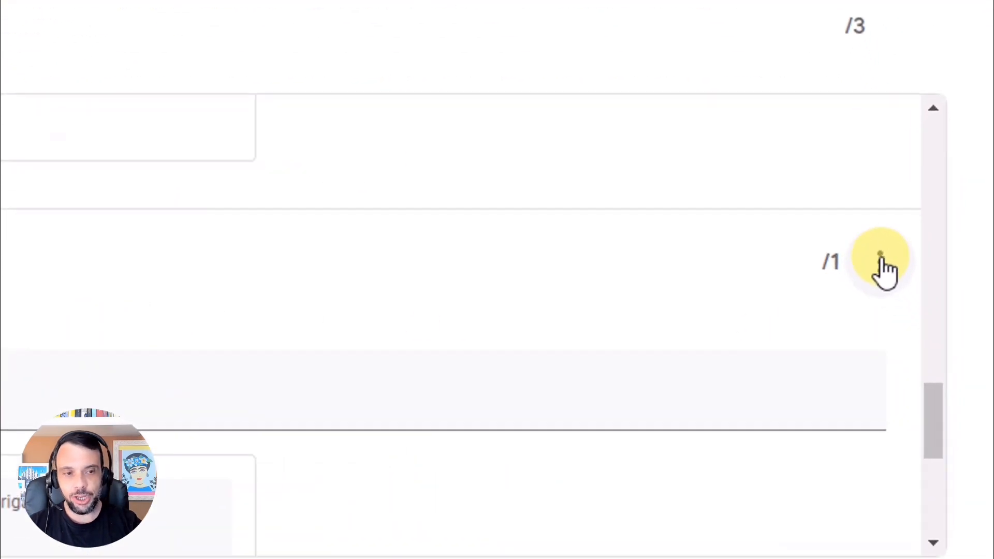
pyautogui.click(886, 266)
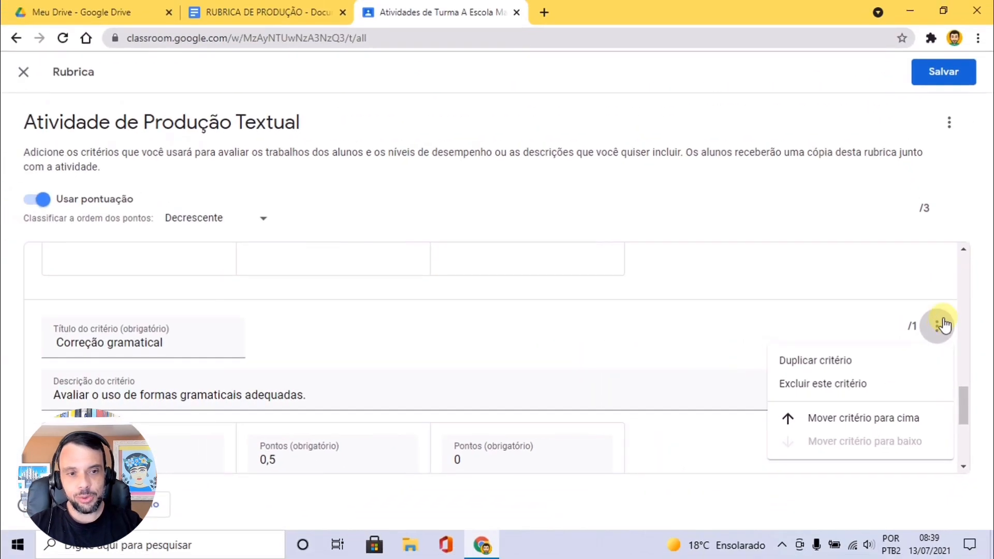
pyautogui.click(771, 308)
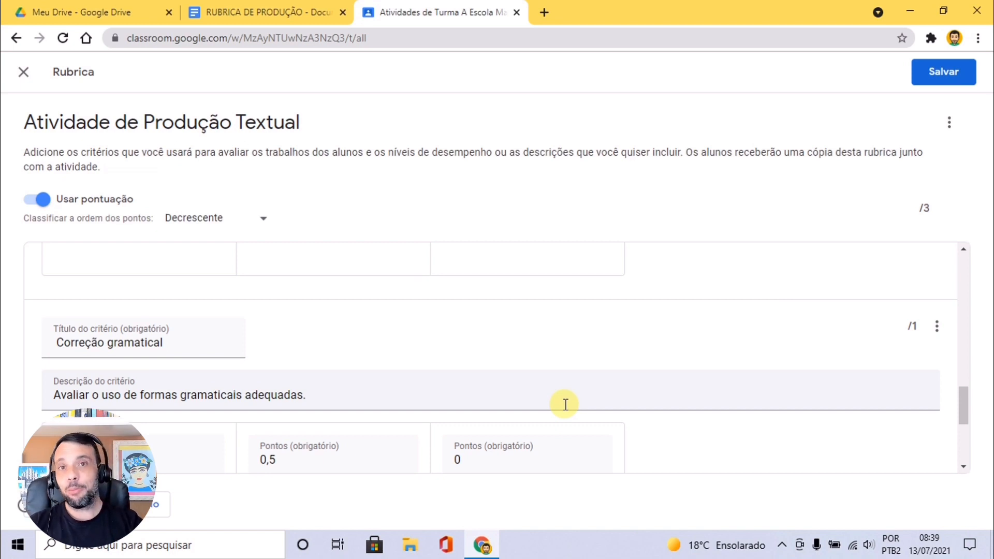
# Save the rubric and assign "Atividade de Produção Textual" to the class
pyautogui.click(942, 75)
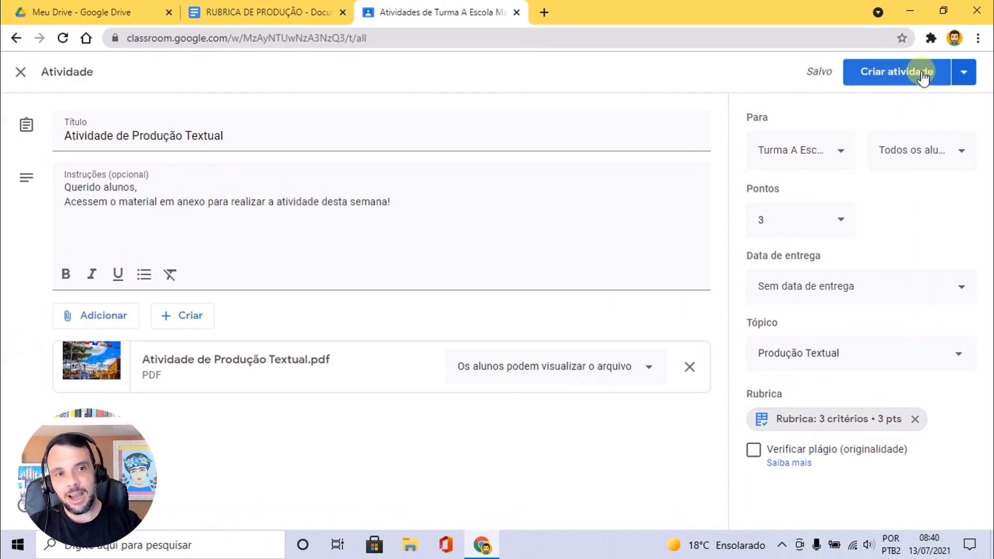
pyautogui.click(894, 75)
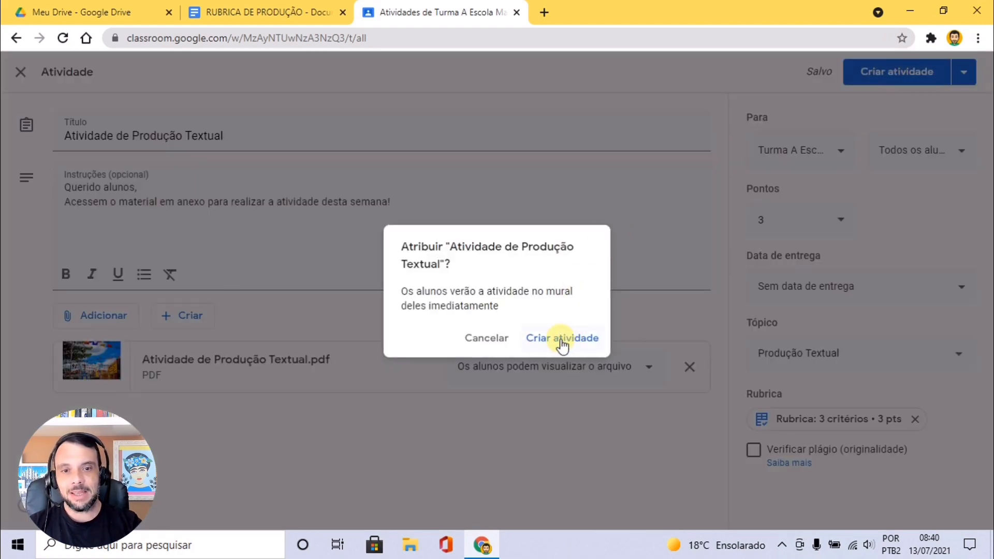
pyautogui.click(563, 341)
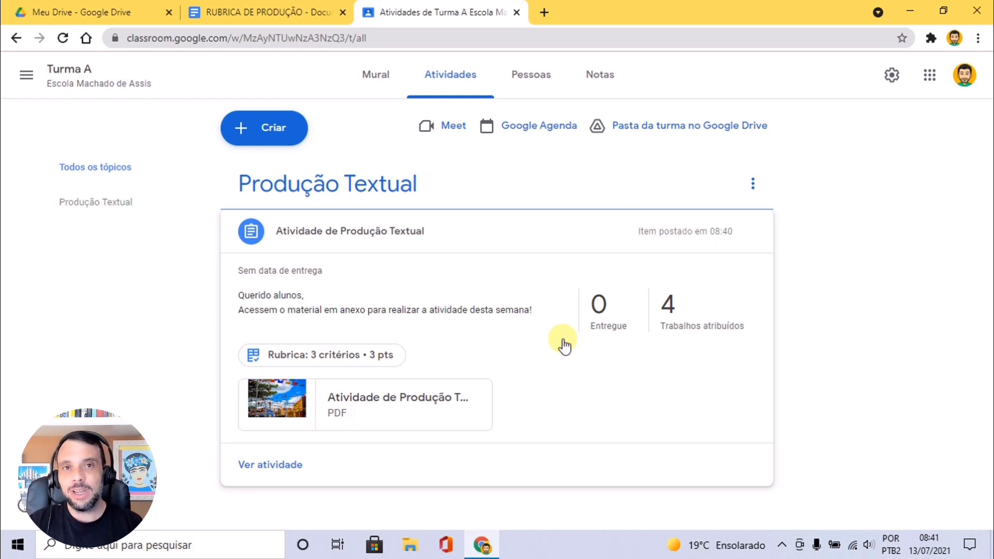
pyautogui.click(564, 342)
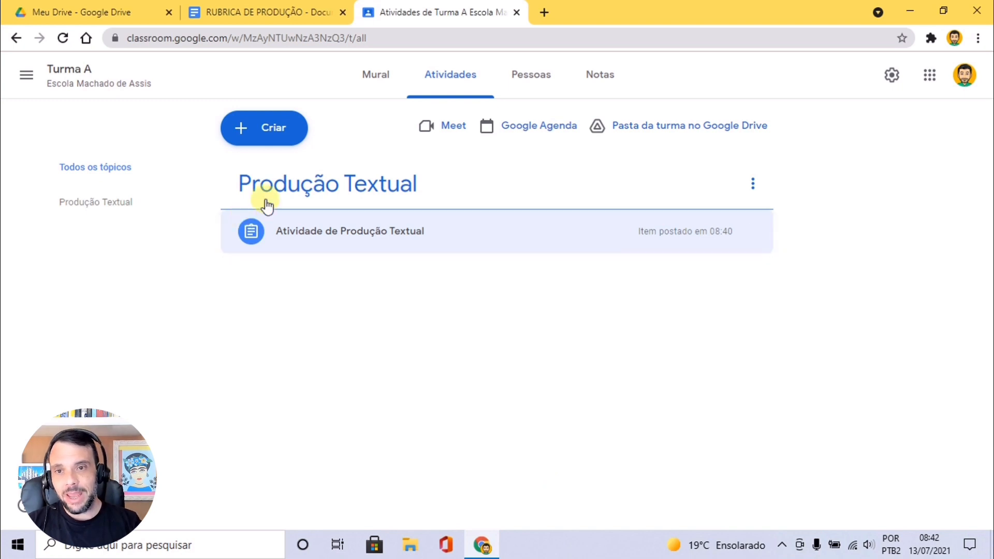
# Create a new activity titled "Atividade Exemplo" with the instructions "Descrição..."
pyautogui.click(274, 129)
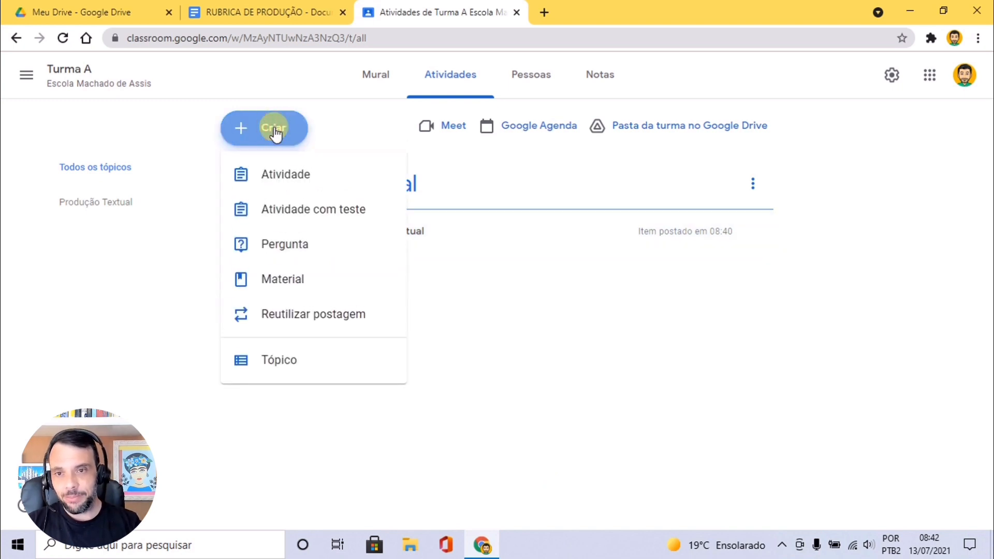
pyautogui.click(282, 185)
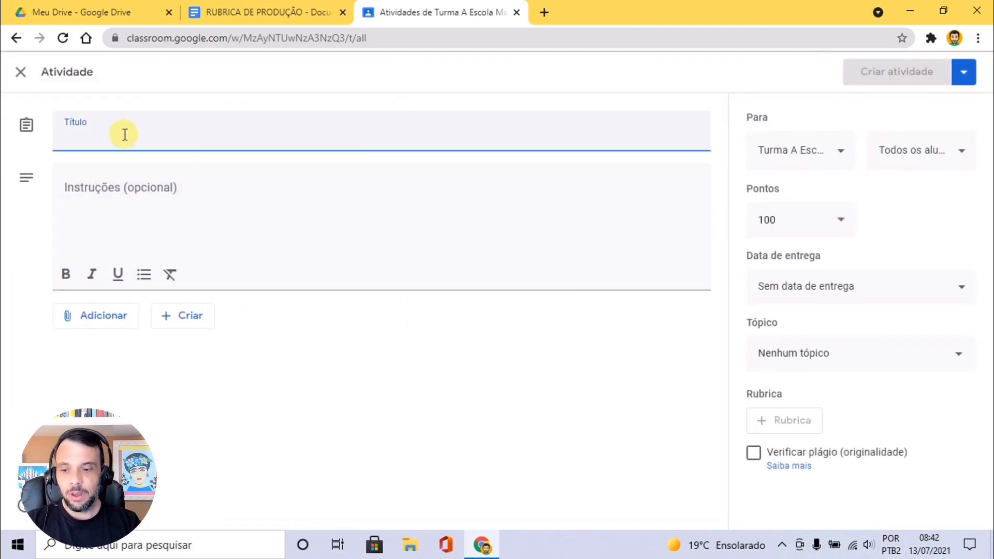
pyautogui.write('Ativi')
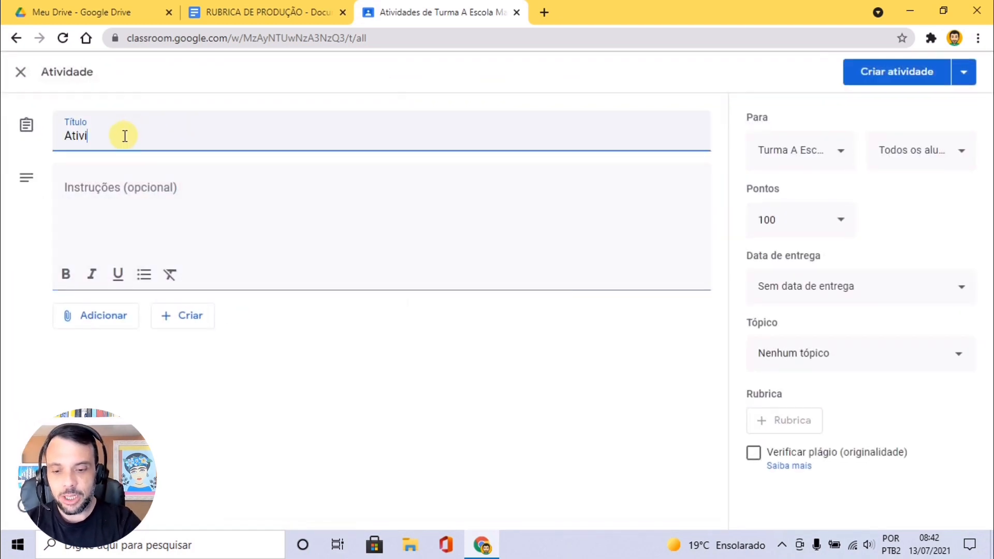
pyautogui.write('dade Exemplo')
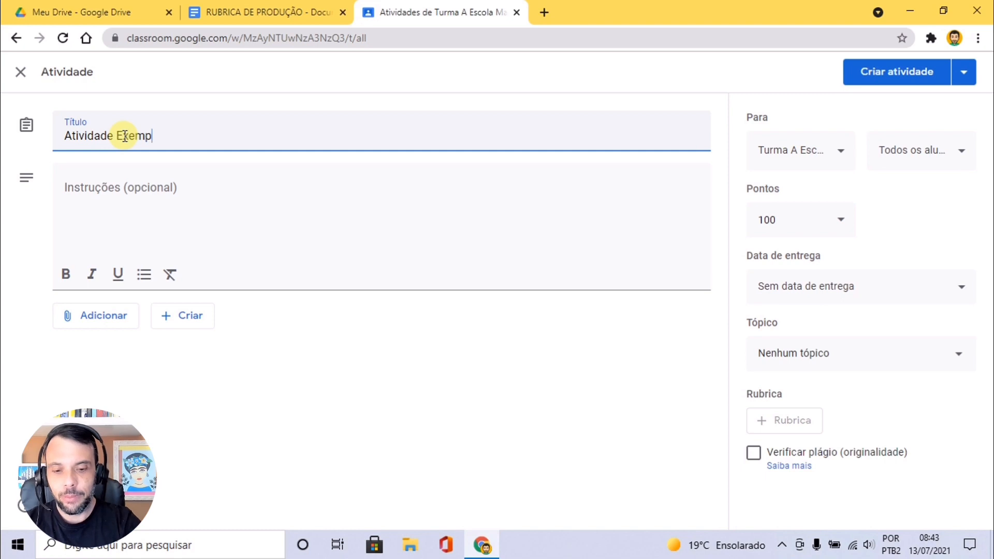
pyautogui.click(158, 203)
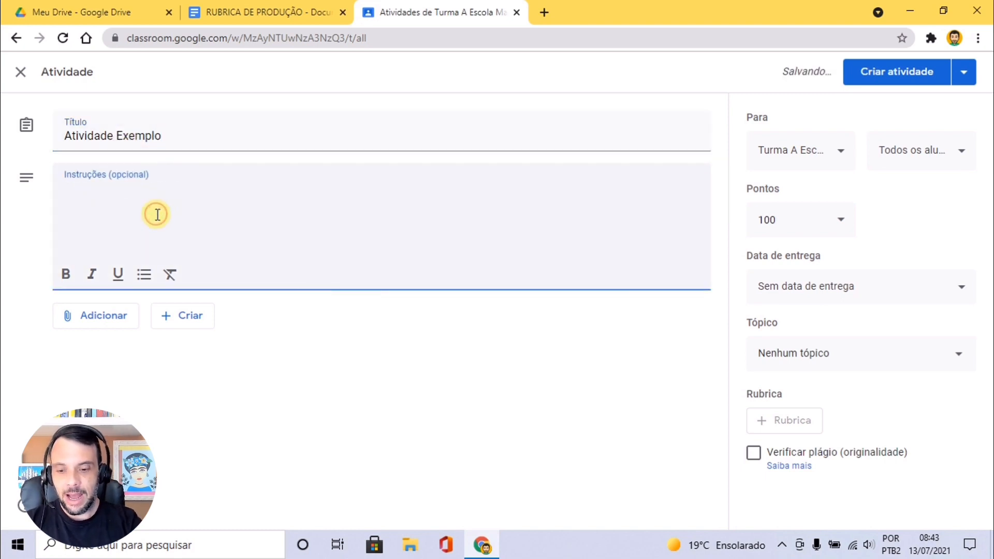
pyautogui.write('Descrição...')
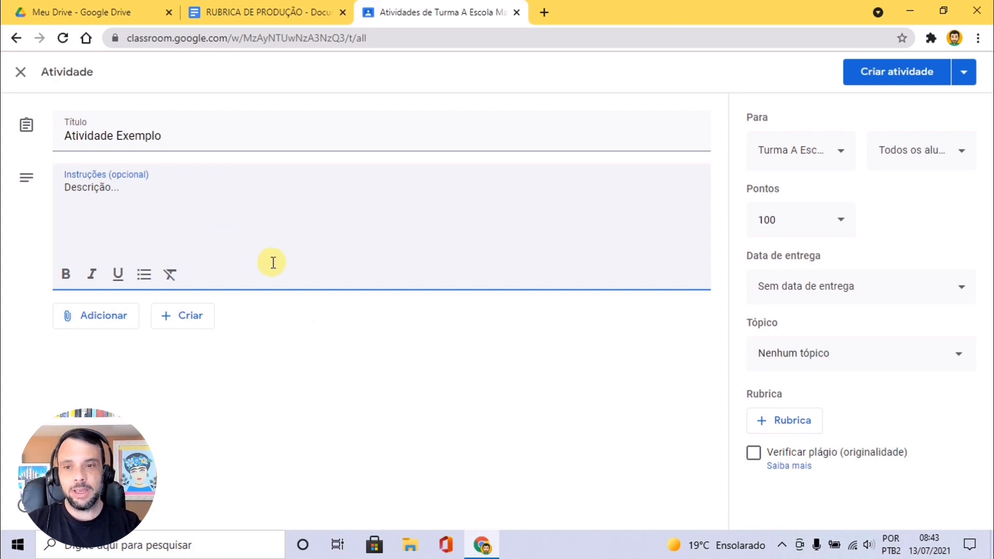
pyautogui.click(382, 411)
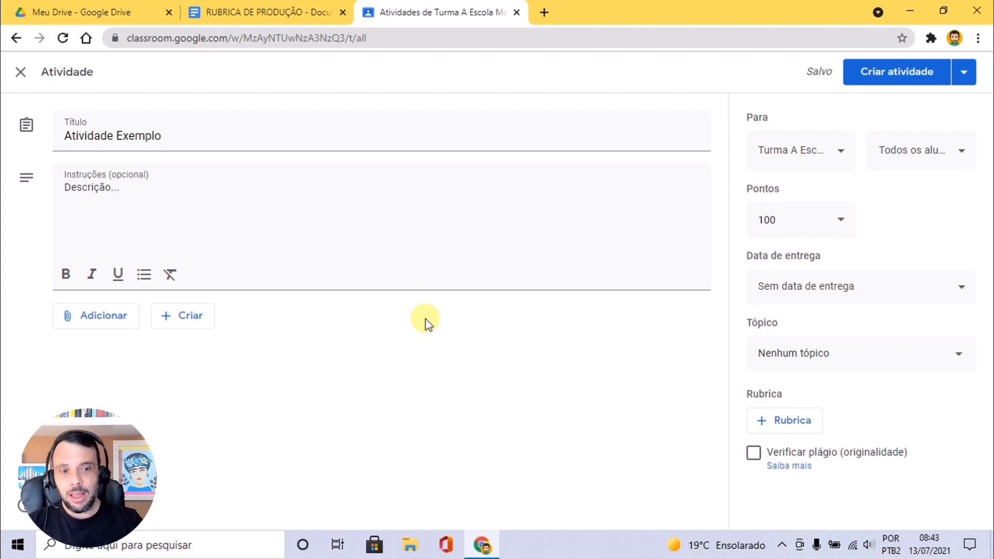
# Attach the existing "Atividade de Produção Textual" rubric to the new activity by reusing it from Turma A
pyautogui.click(788, 423)
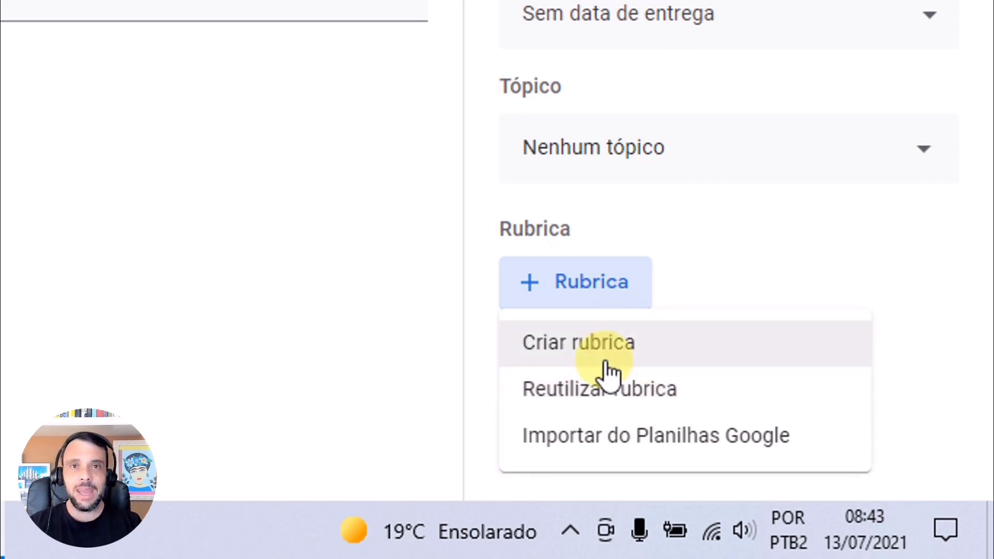
pyautogui.click(572, 410)
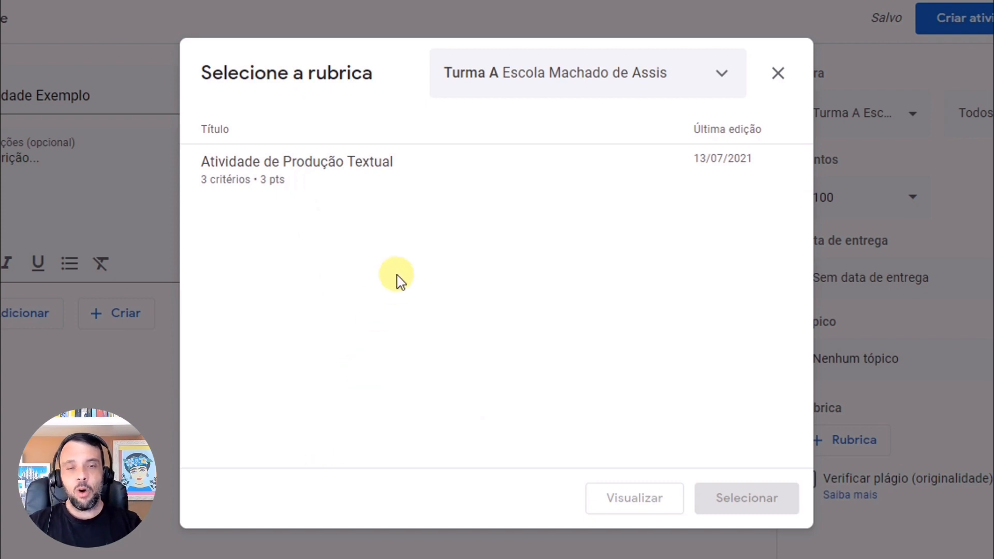
pyautogui.click(288, 176)
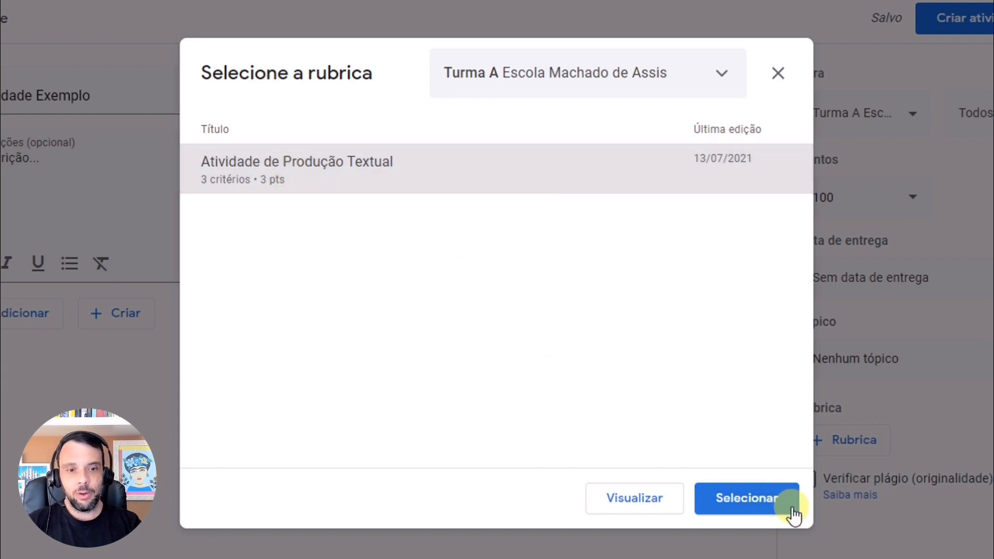
pyautogui.click(762, 499)
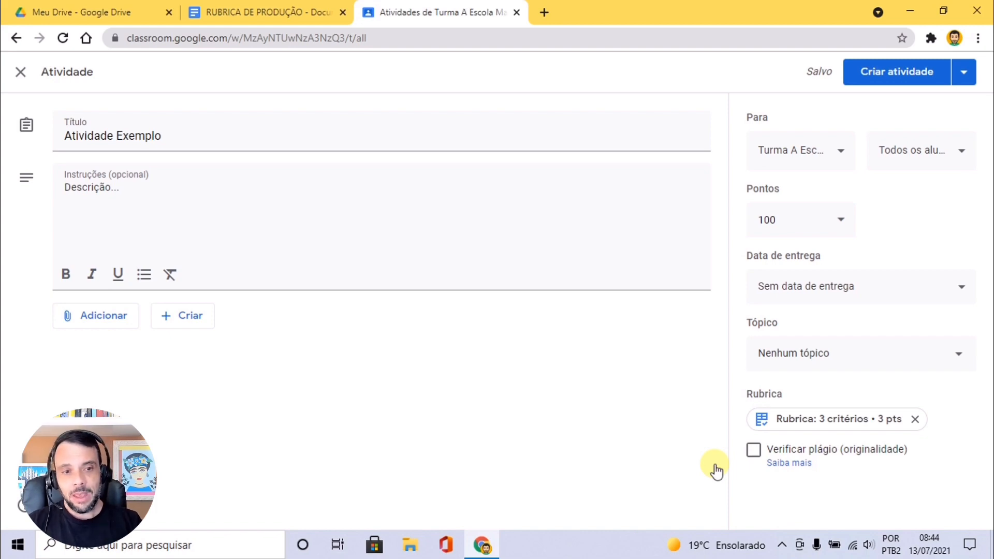
# Open the attached rubric in edit mode, examine its criteria and levels, and close it without changes
pyautogui.click(806, 422)
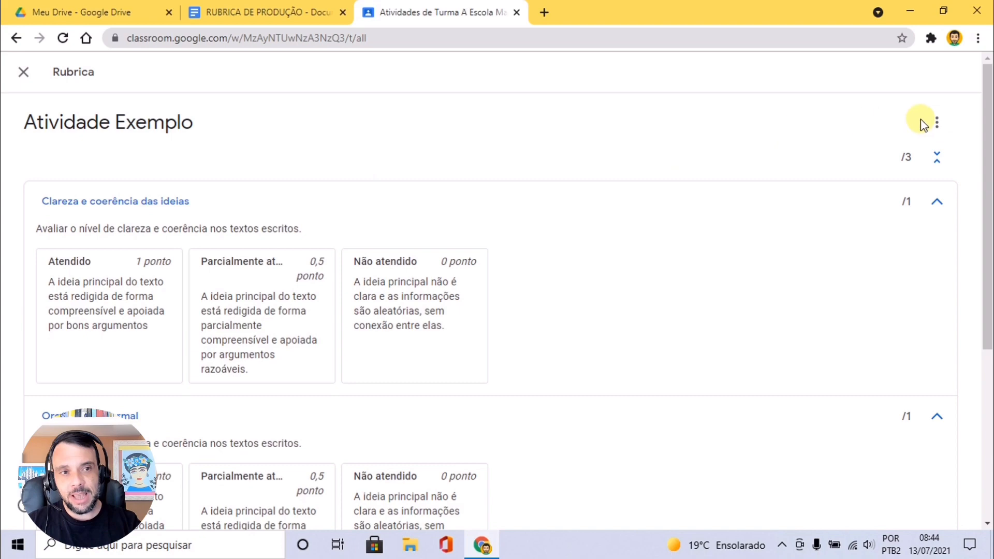
pyautogui.click(937, 122)
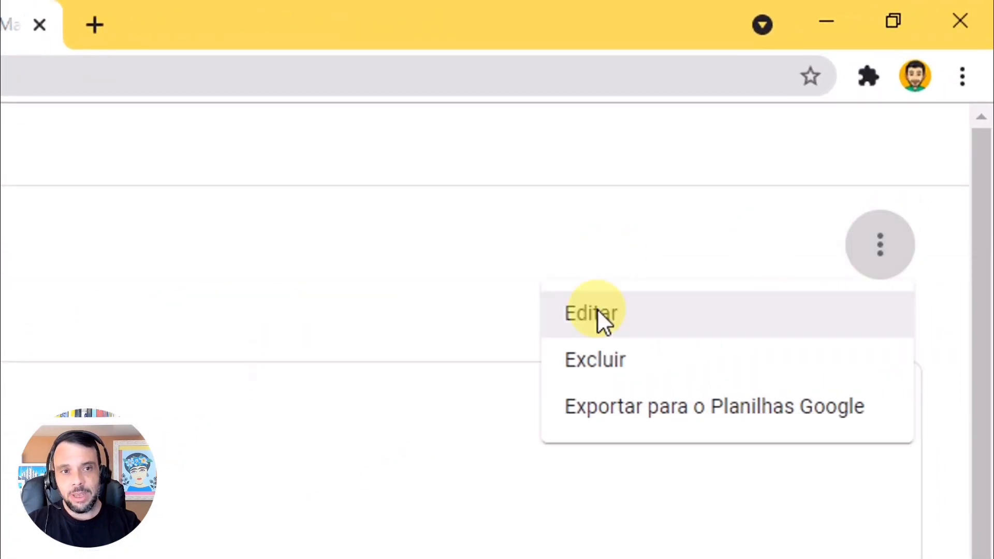
pyautogui.click(601, 317)
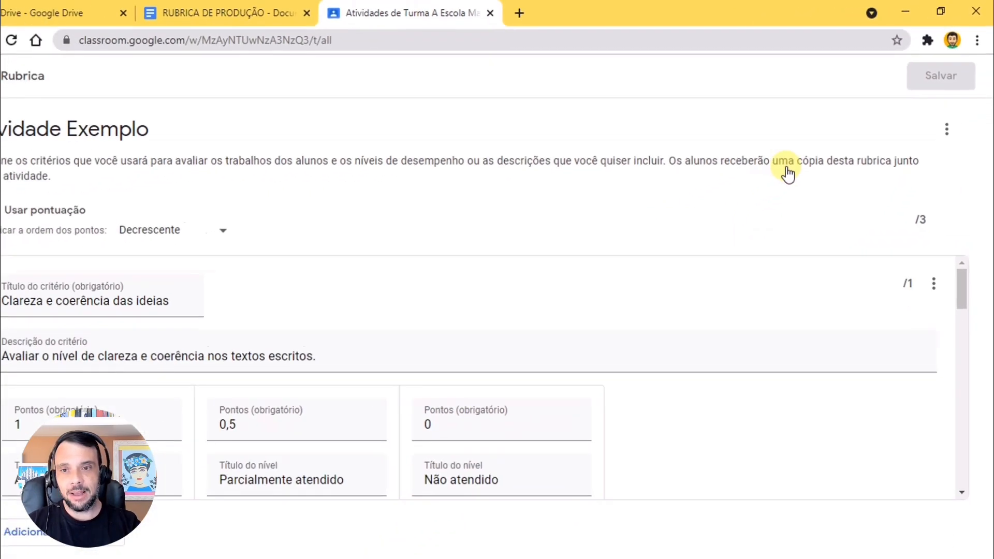
pyautogui.scroll(-4, 705, 337)
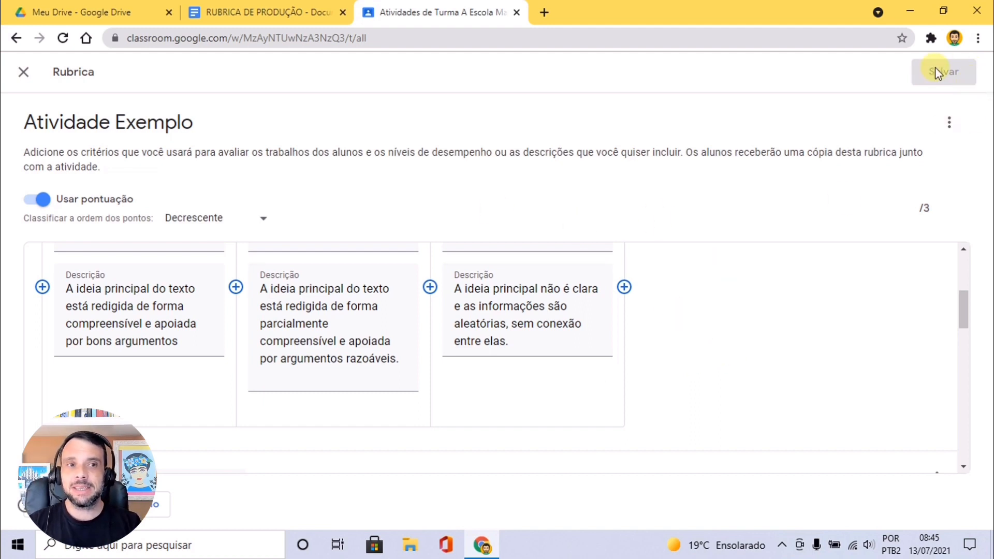
pyautogui.click(24, 73)
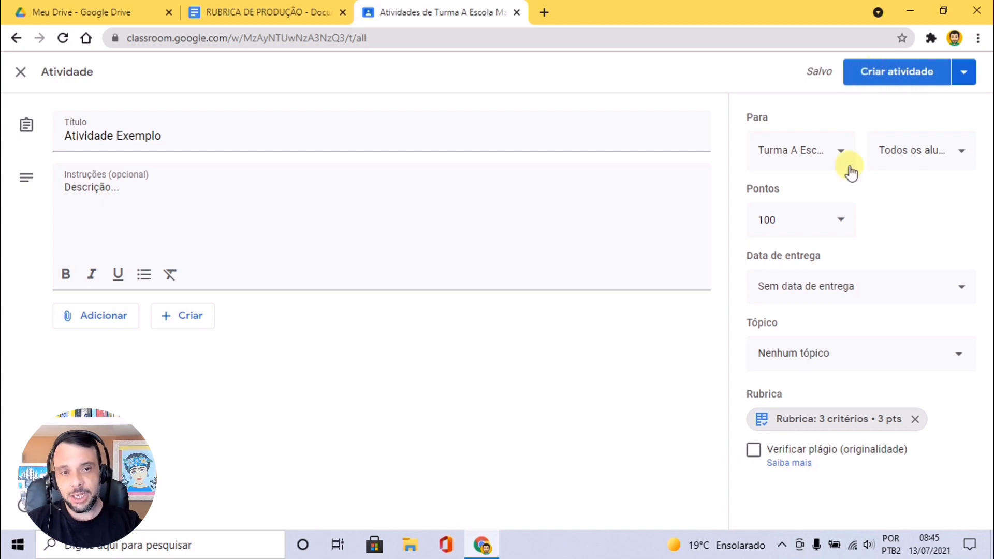
# Set the points of Atividade Exemplo to 3 and publish the activity to the class
pyautogui.click(794, 219)
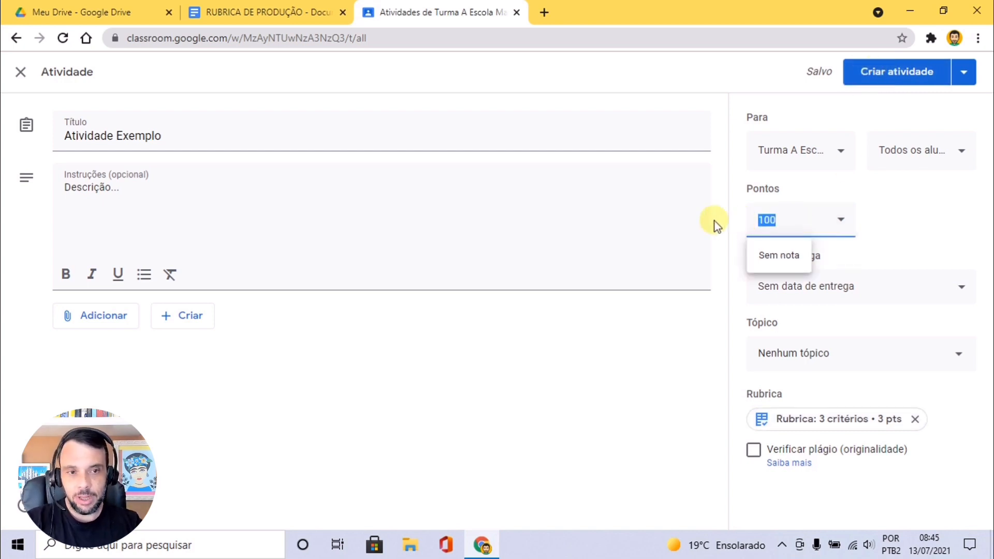
pyautogui.write('3')
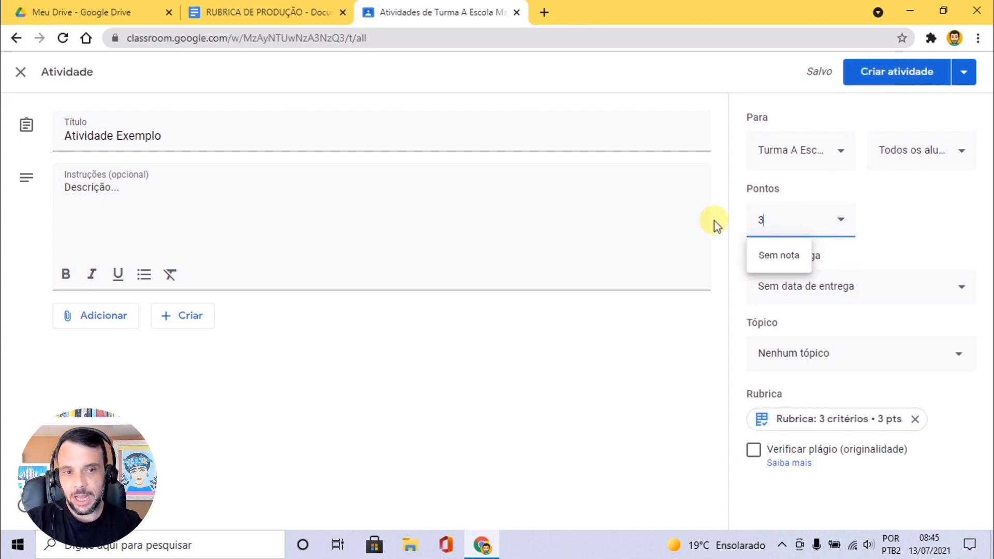
pyautogui.click(924, 218)
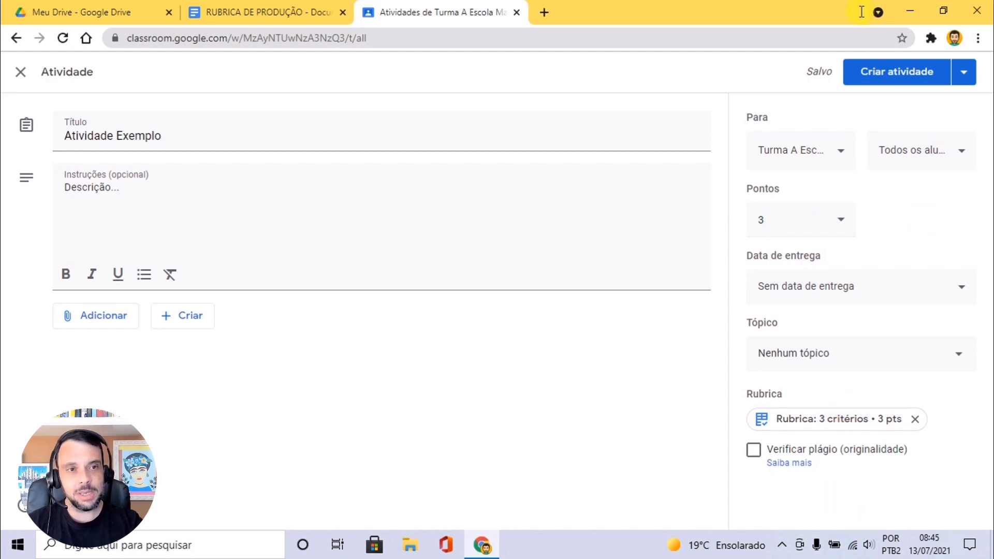
pyautogui.click(886, 75)
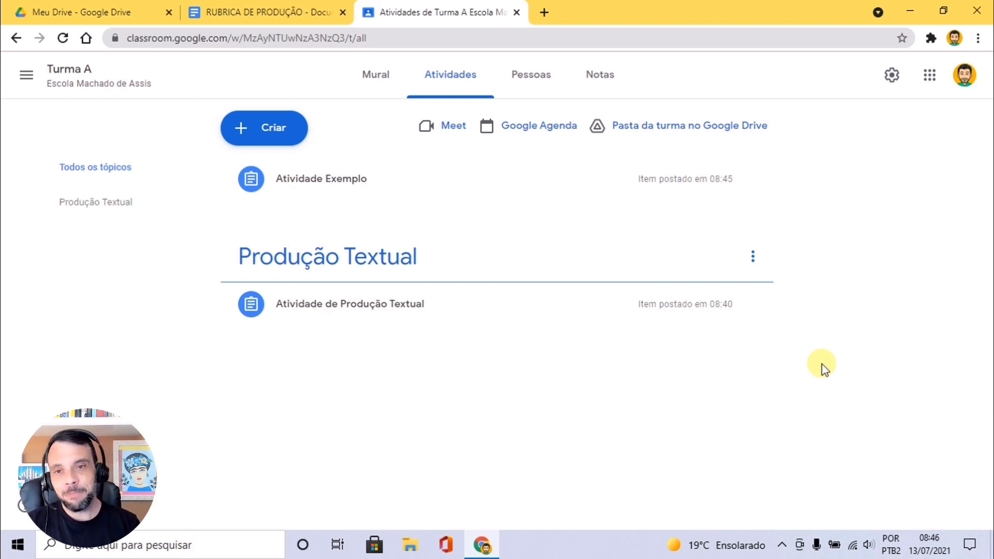
# Create another new activity titled "Exemplo 2" with the instructions "Descrição..."
pyautogui.click(260, 133)
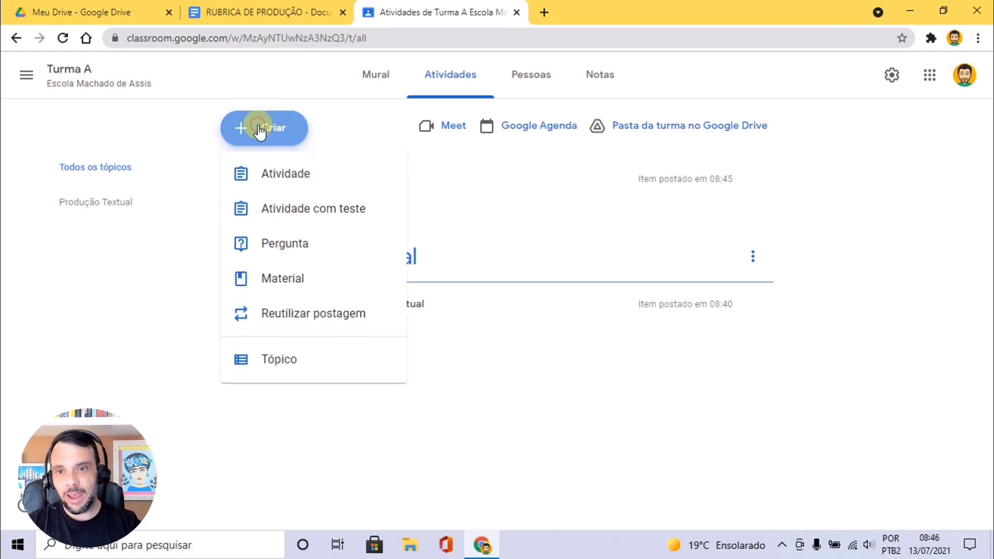
pyautogui.click(308, 171)
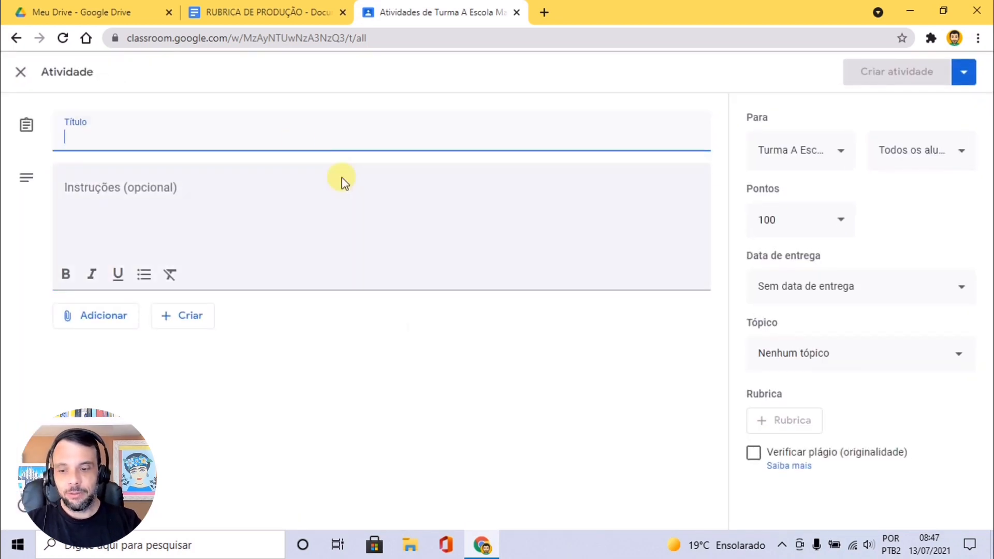
pyautogui.write('Exemplo 2')
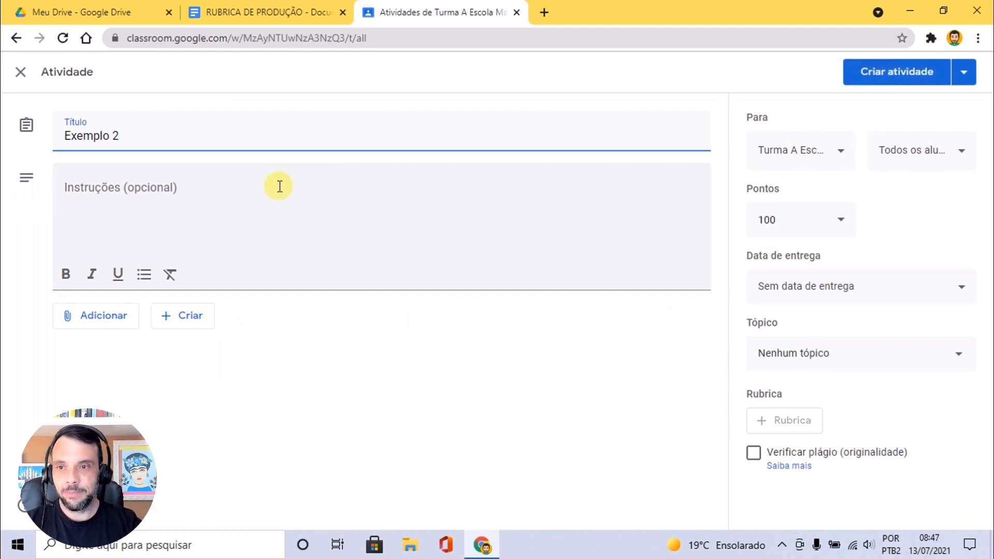
pyautogui.click(244, 202)
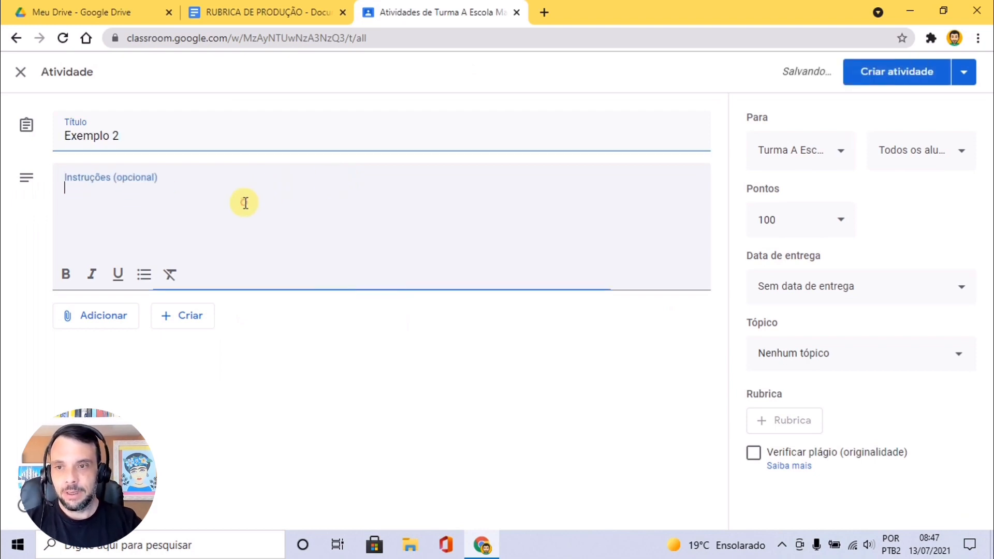
pyautogui.write('Descriçã')
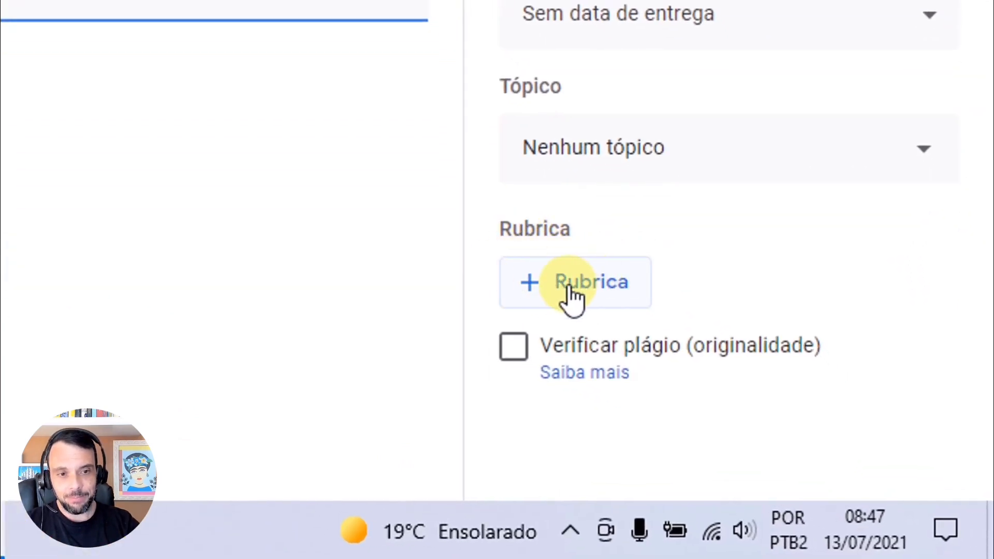
# Import the "Rubrica | Atividade de Produção" spreadsheet from Meu Drive as the rubric of Exemplo 2 and save the rubric
pyautogui.click(590, 282)
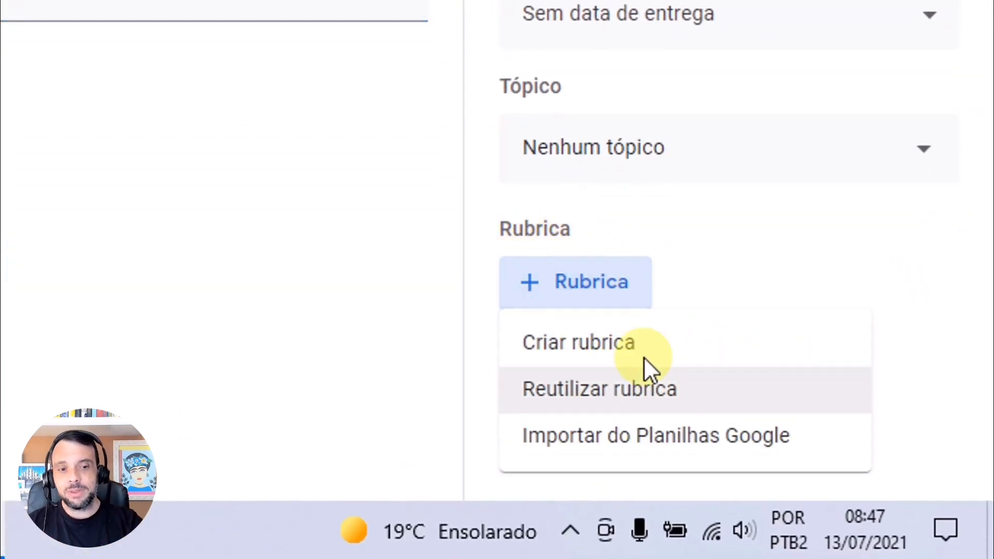
pyautogui.click(587, 446)
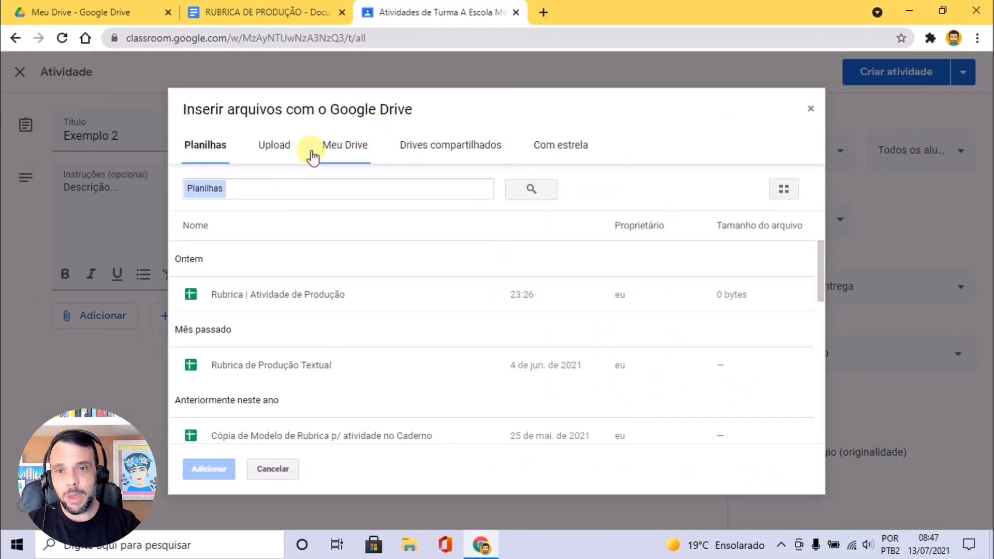
pyautogui.click(350, 150)
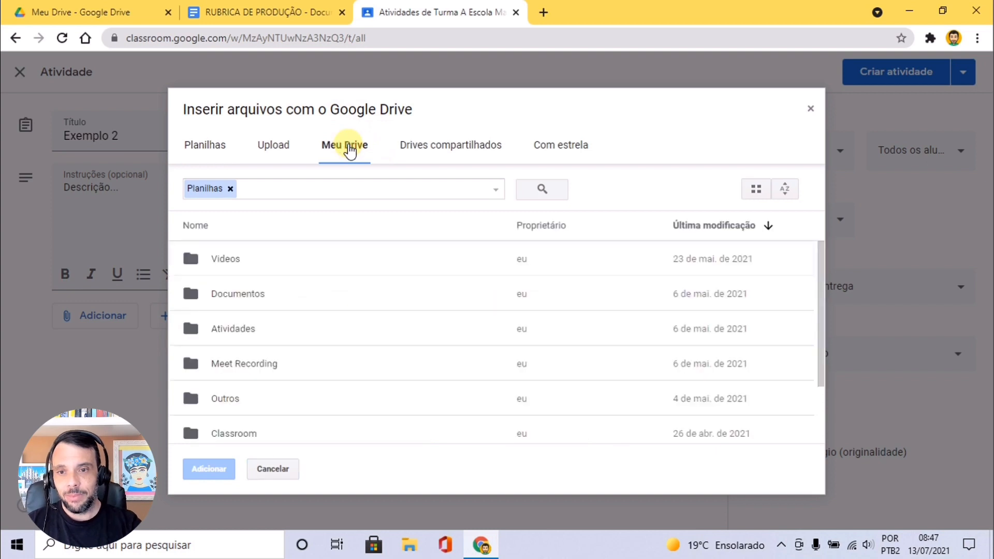
pyautogui.click(755, 189)
pyautogui.moveTo(822, 236); pyautogui.dragTo(823, 295)
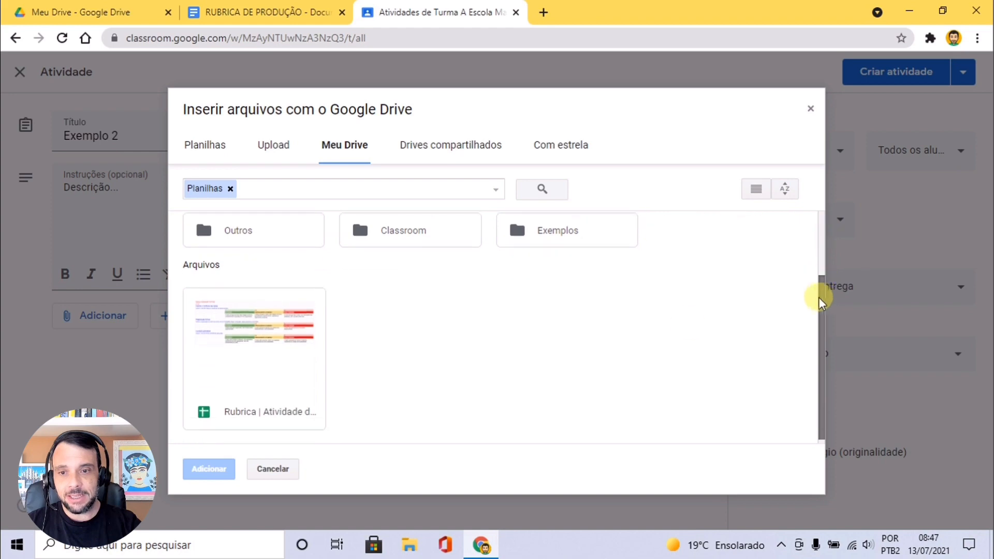
pyautogui.click(269, 339)
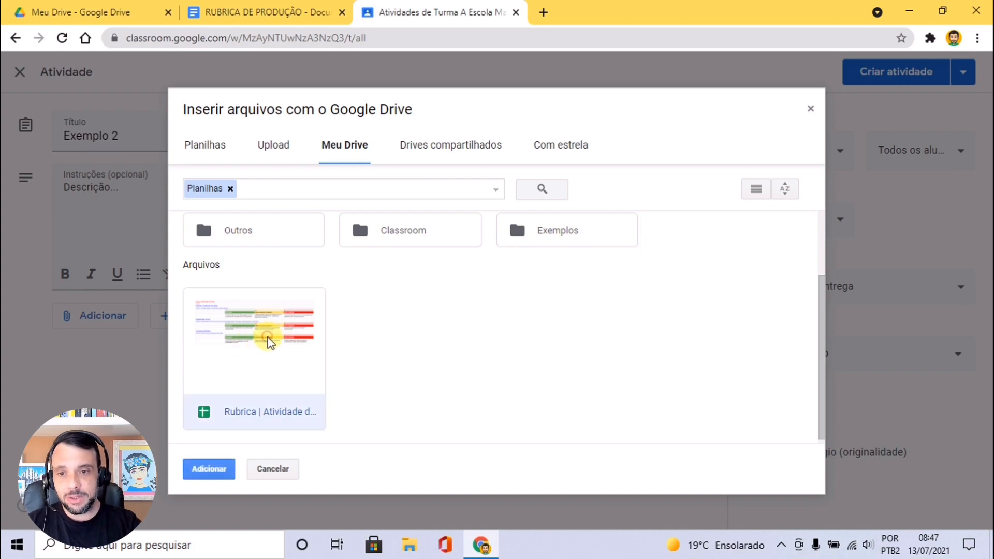
pyautogui.click(220, 469)
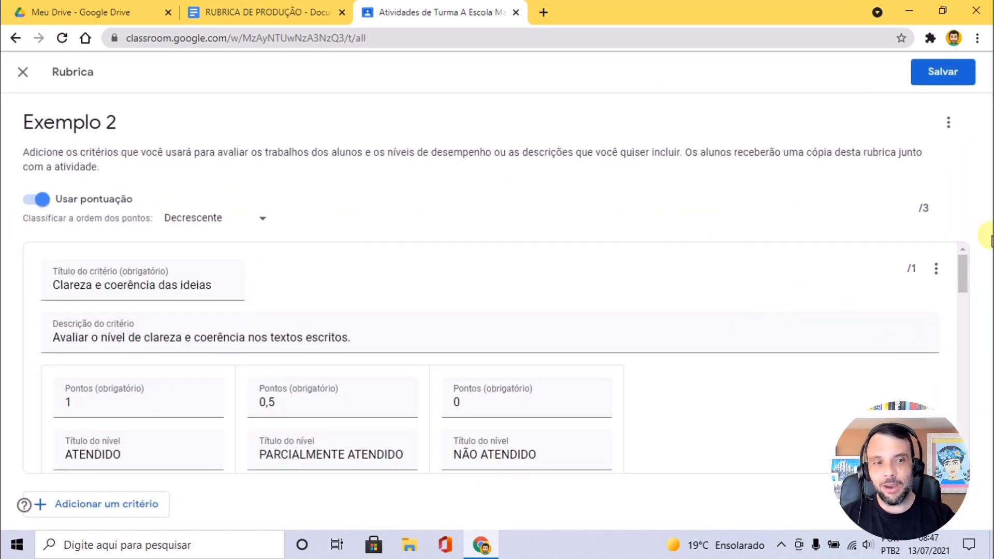
pyautogui.moveTo(963, 270)
pyautogui.mouseDown()
pyautogui.moveTo(969, 444)
pyautogui.moveTo(957, 271)
pyautogui.mouseUp()
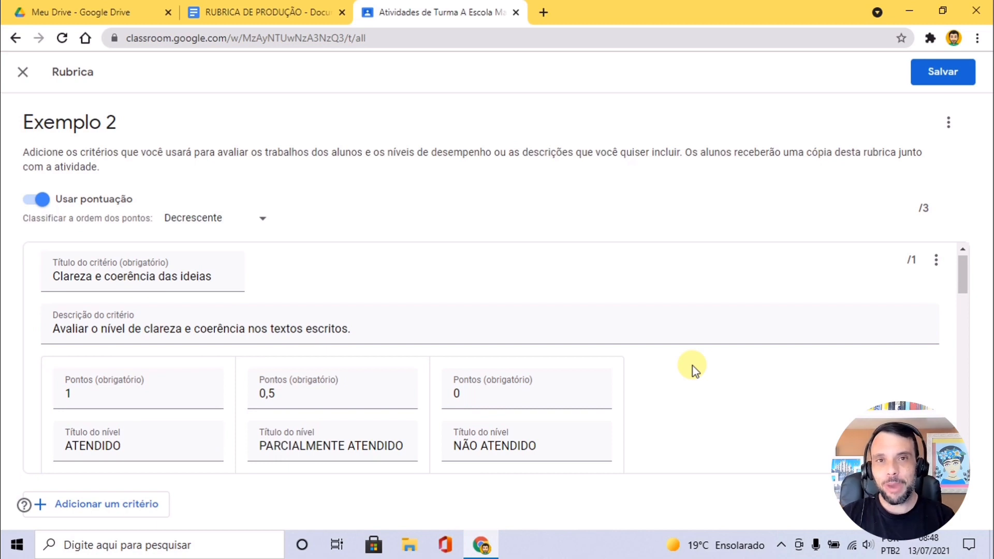
pyautogui.click(935, 80)
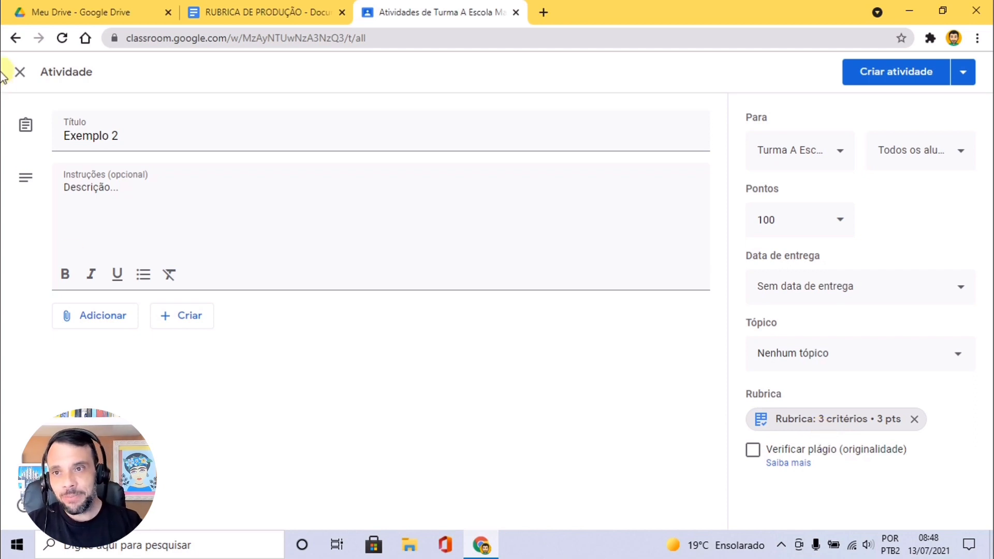
# Switch to Google Drive and open the "Rubrica | Atividade de Produção" spreadsheet
pyautogui.click(77, 12)
pyautogui.doubleClick(324, 440)
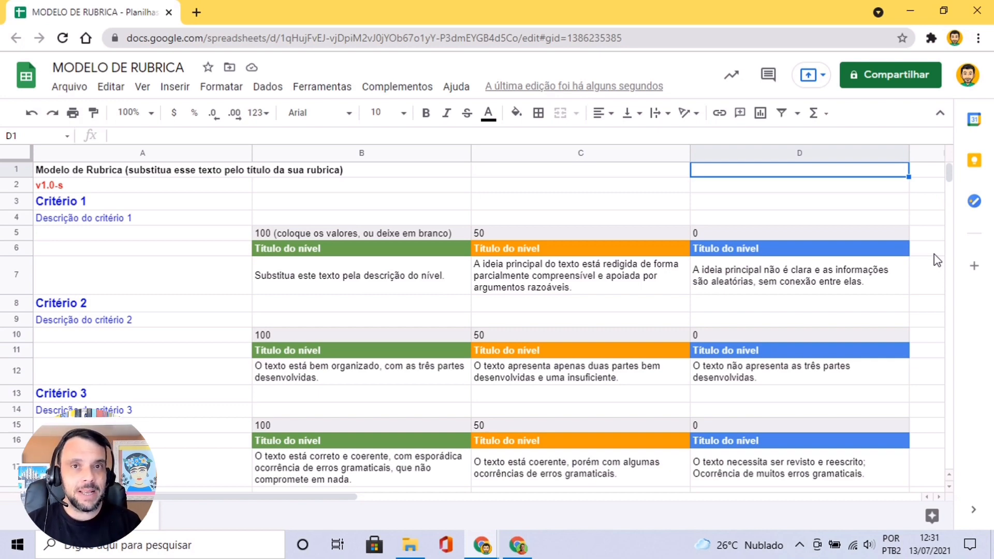
# Examine the criteria, level titles, point values and descriptions throughout the MODELO DE RUBRICA template spreadsheet
pyautogui.scroll(-1, 937, 260)
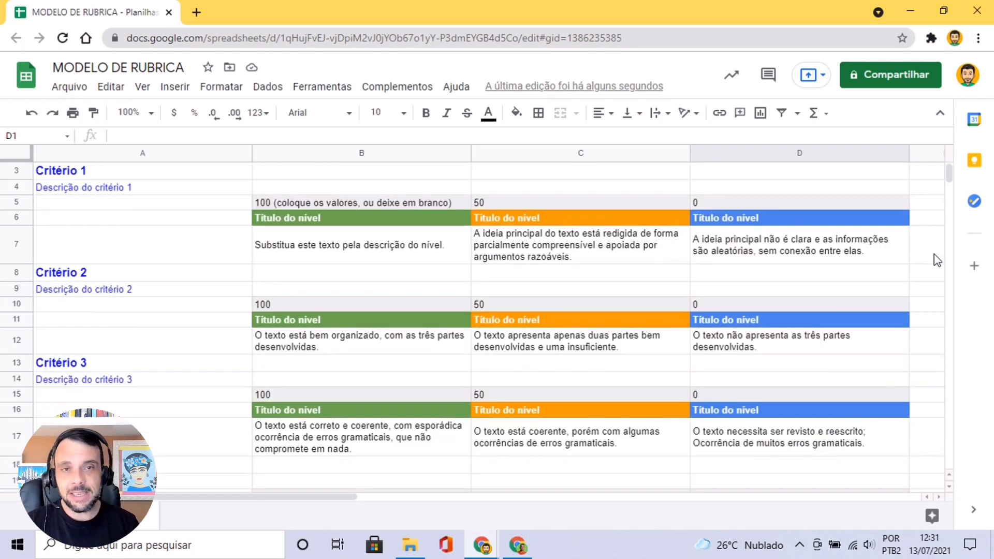
pyautogui.scroll(-1, 937, 261)
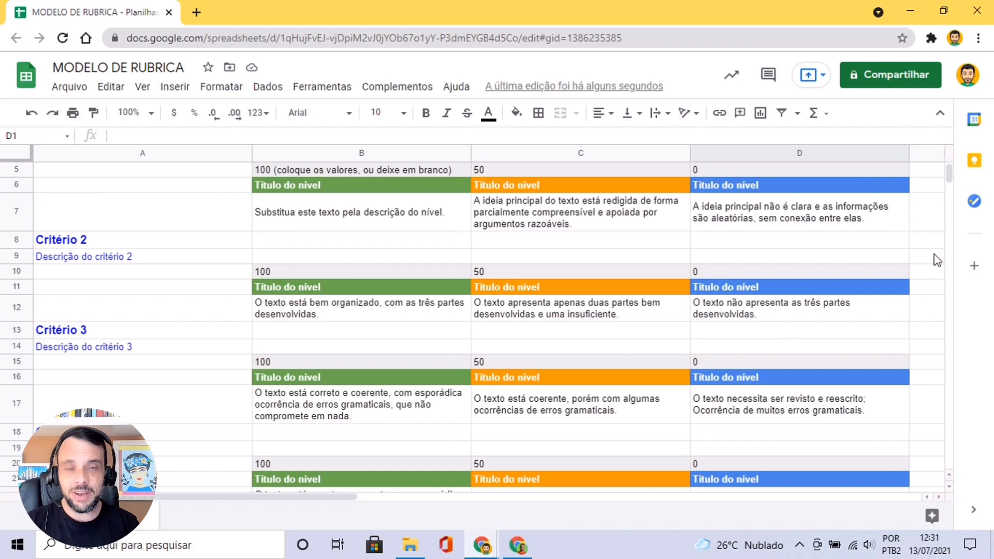
pyautogui.scroll(-2, 937, 260)
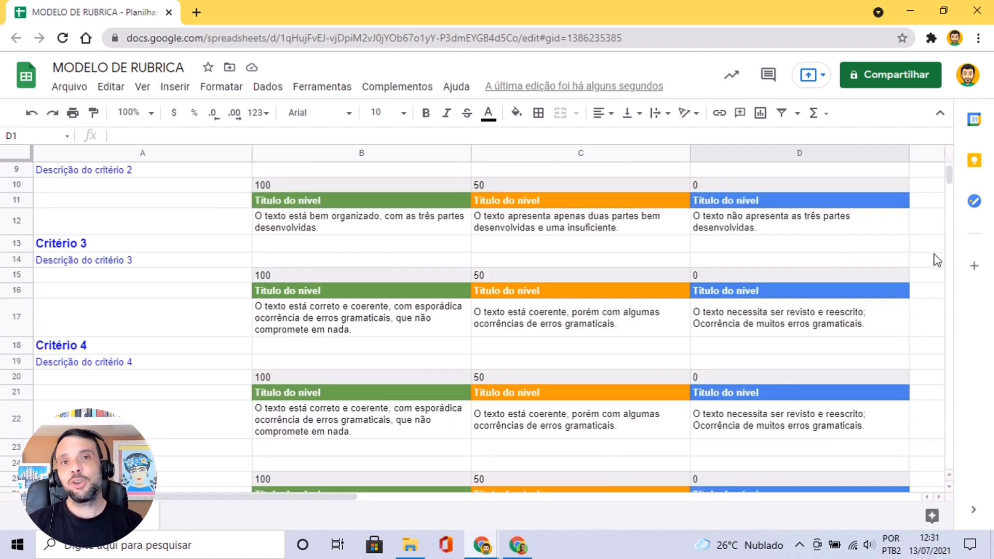
pyautogui.scroll(-1, 938, 261)
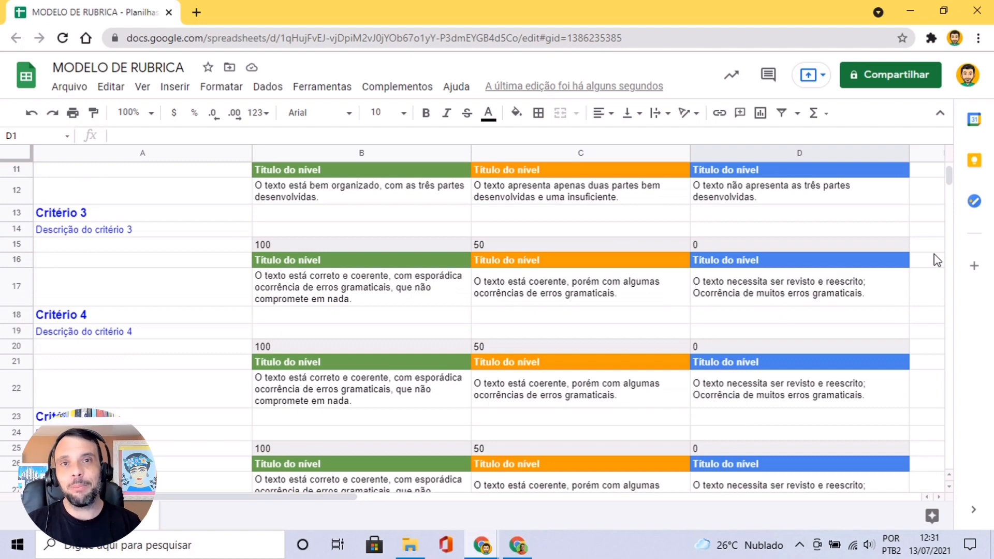
pyautogui.scroll(-1, 937, 260)
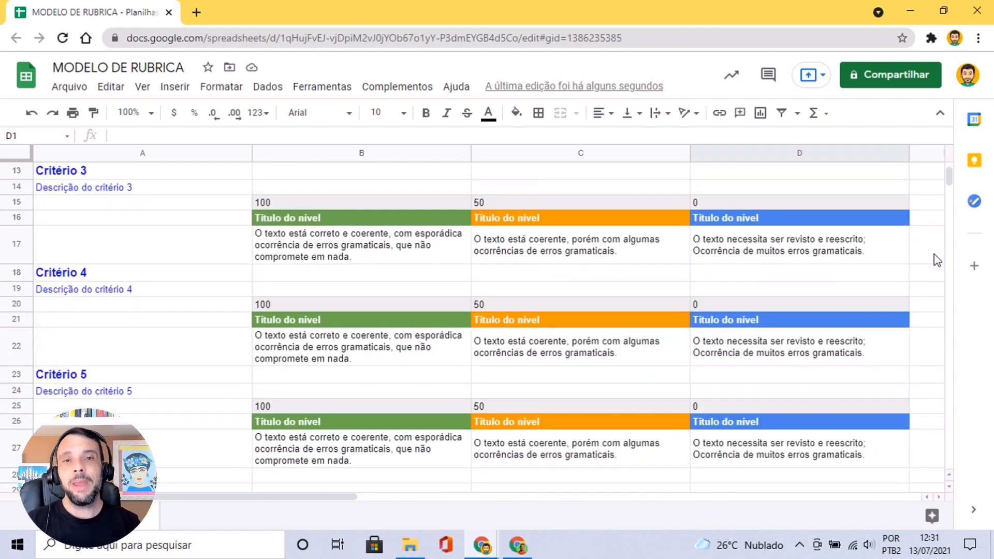
pyautogui.scroll(-1, 938, 261)
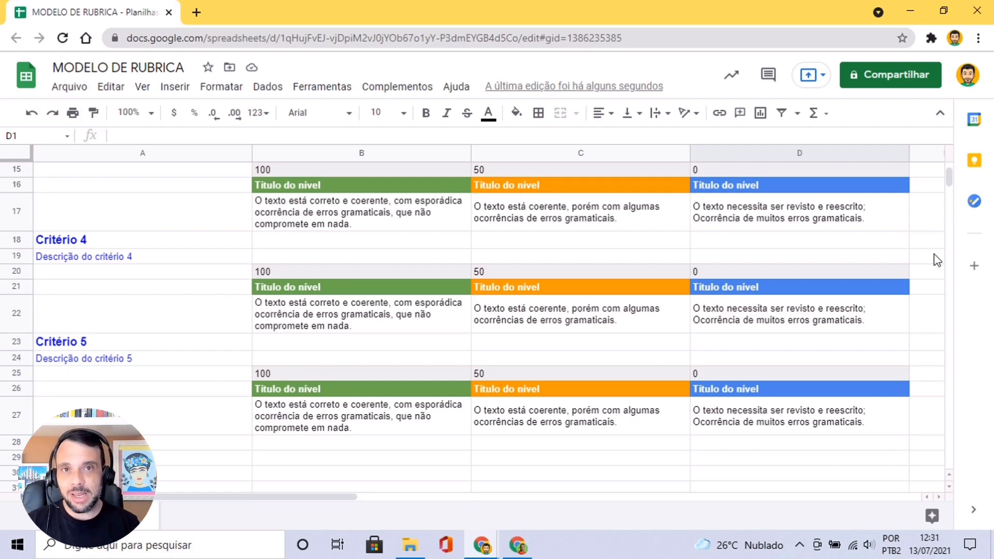
pyautogui.scroll(1, 937, 259)
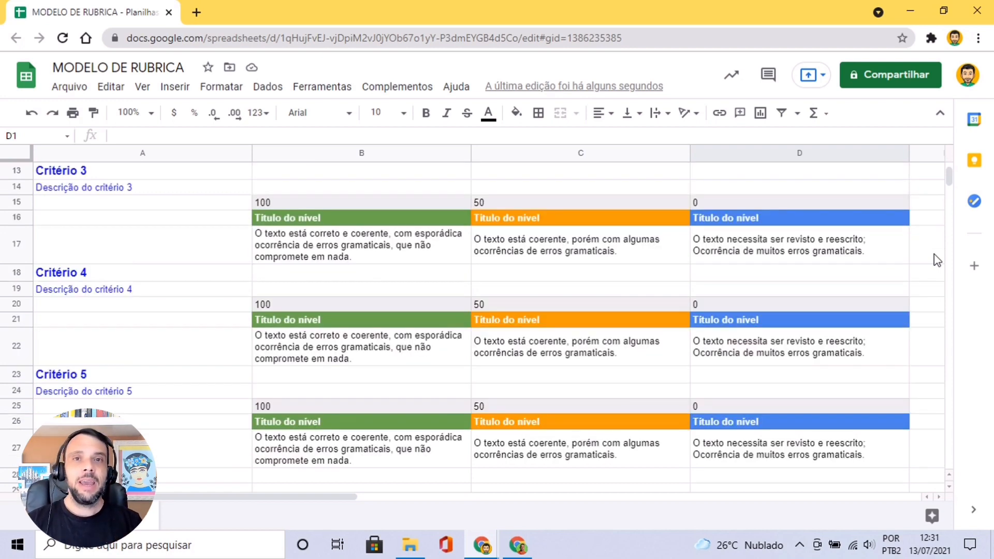
pyautogui.scroll(1, 937, 260)
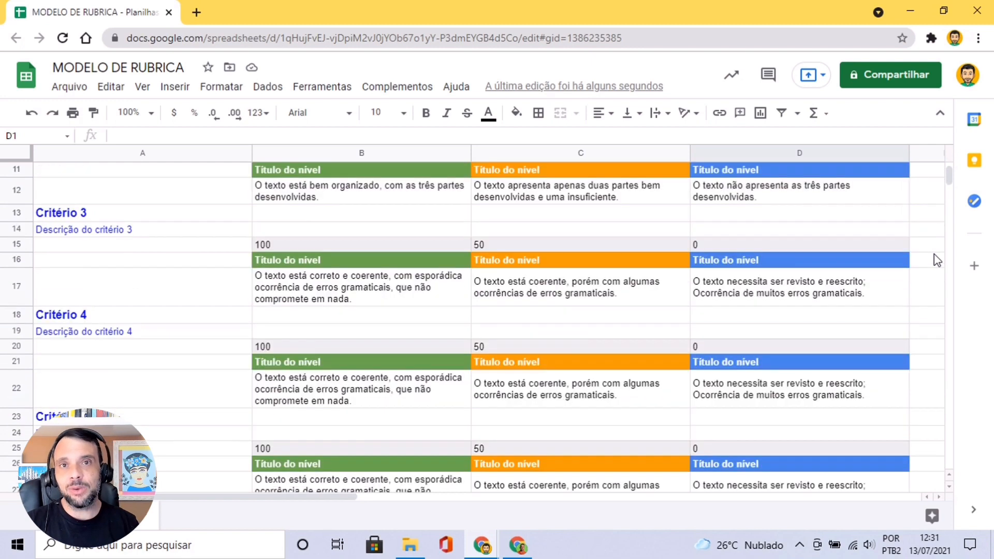
pyautogui.scroll(2, 937, 260)
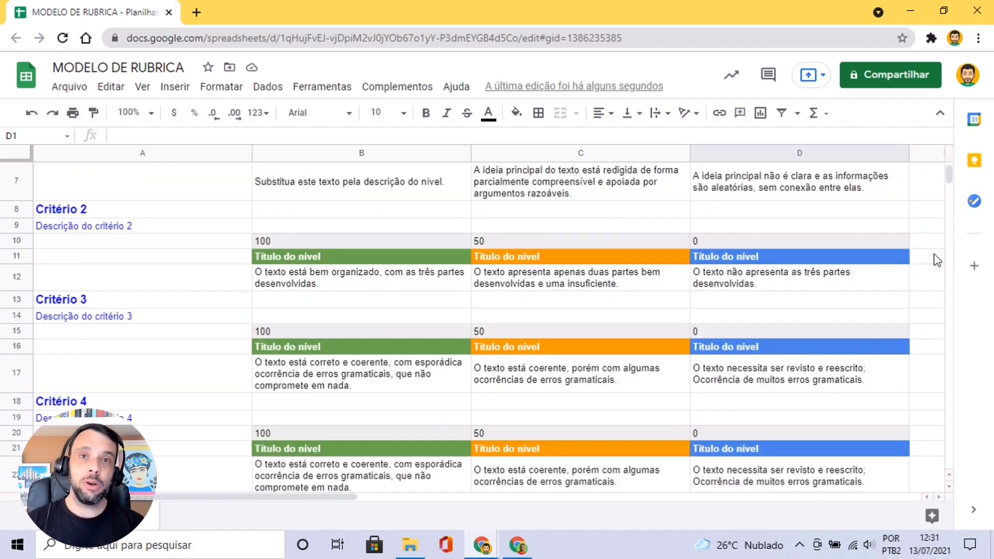
pyautogui.scroll(1, 937, 260)
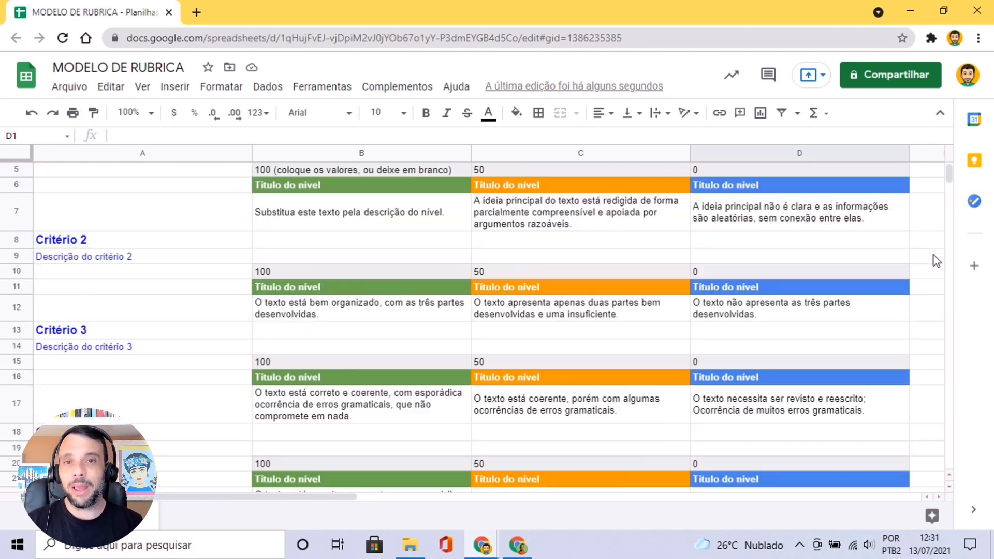
pyautogui.scroll(1, 937, 260)
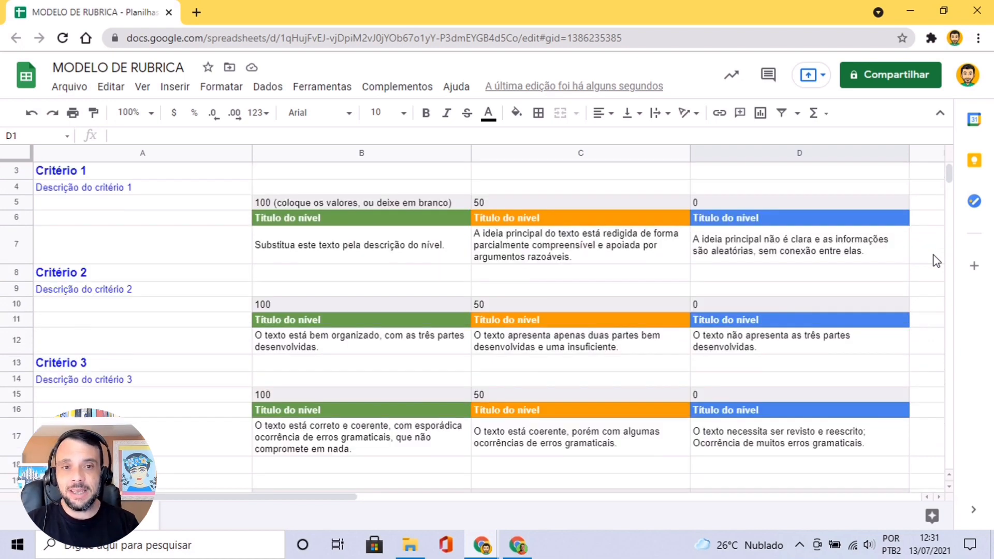
pyautogui.scroll(1, 936, 260)
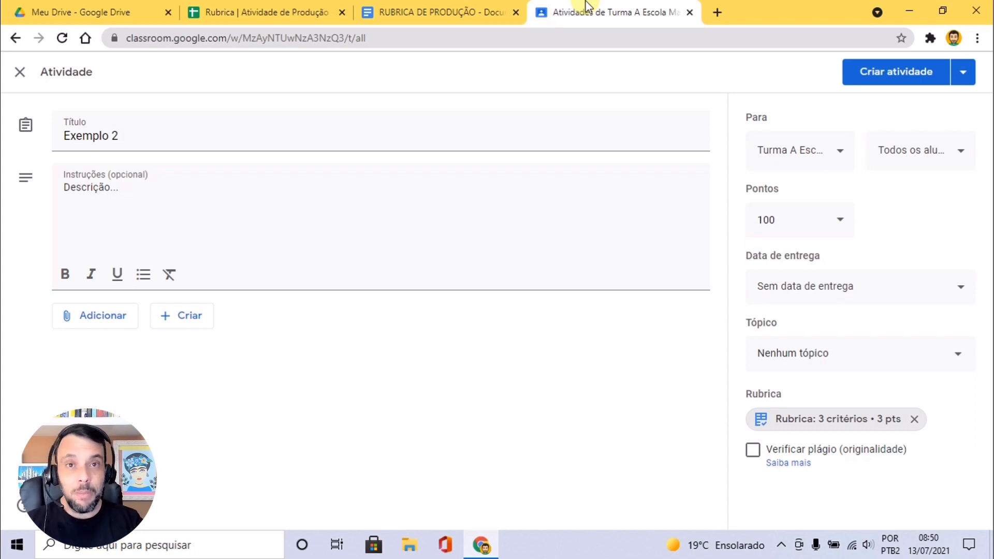
# In the "Rubrica | Atividade de Produção" spreadsheet, set the Clareza e coerência das ideias points to 100 for ATENDIDO and 50 for PARCIALMENTE ATENDIDO
pyautogui.click(258, 11)
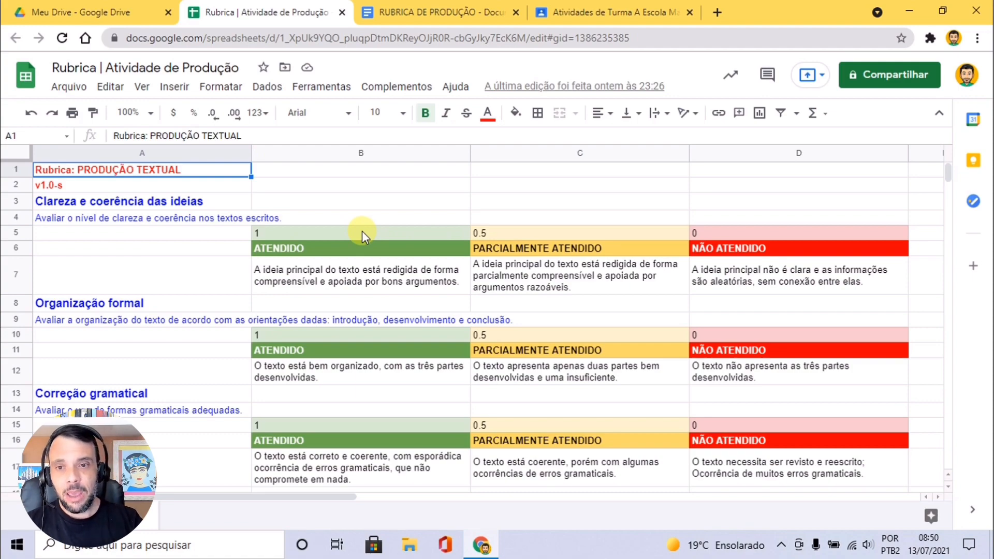
pyautogui.click(284, 233)
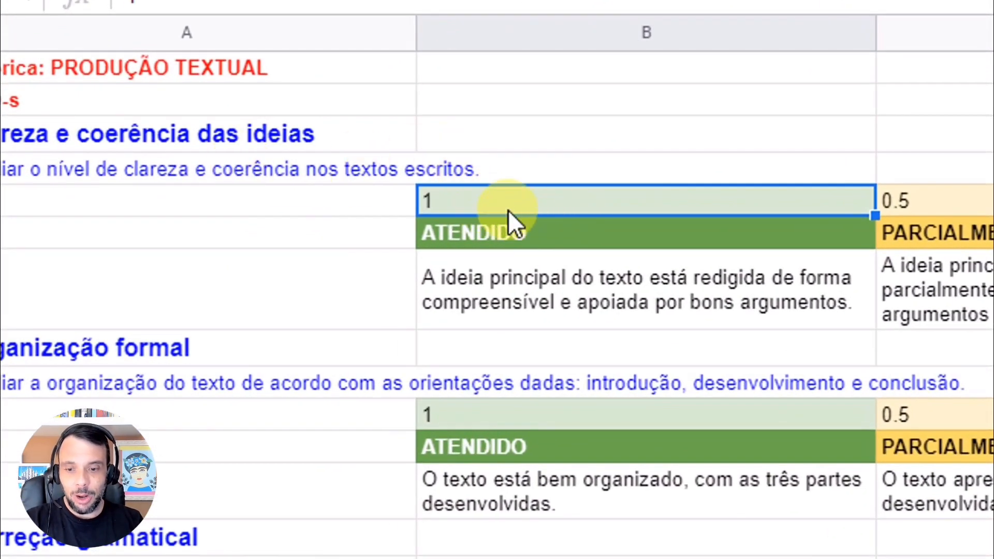
pyautogui.doubleClick(514, 190)
pyautogui.write('00')
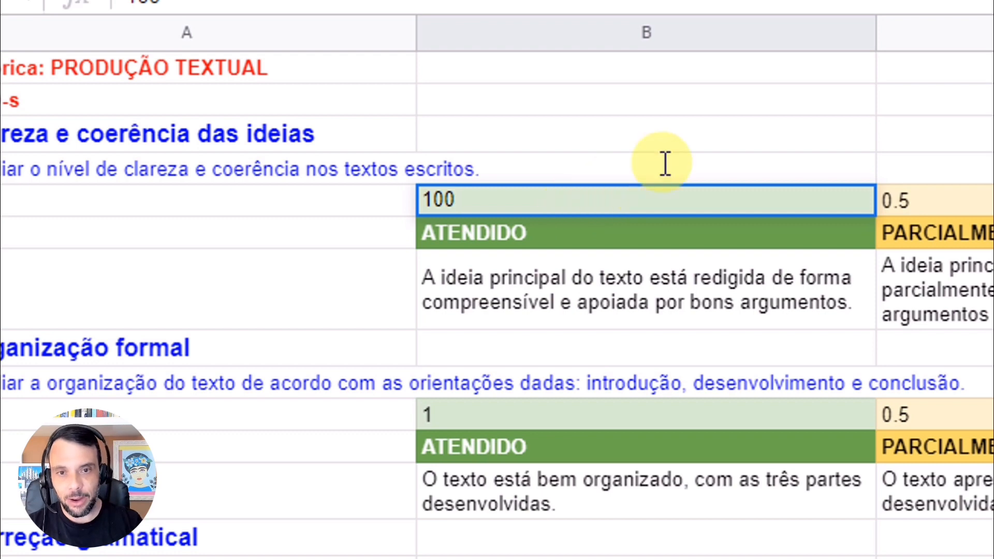
pyautogui.click(882, 213)
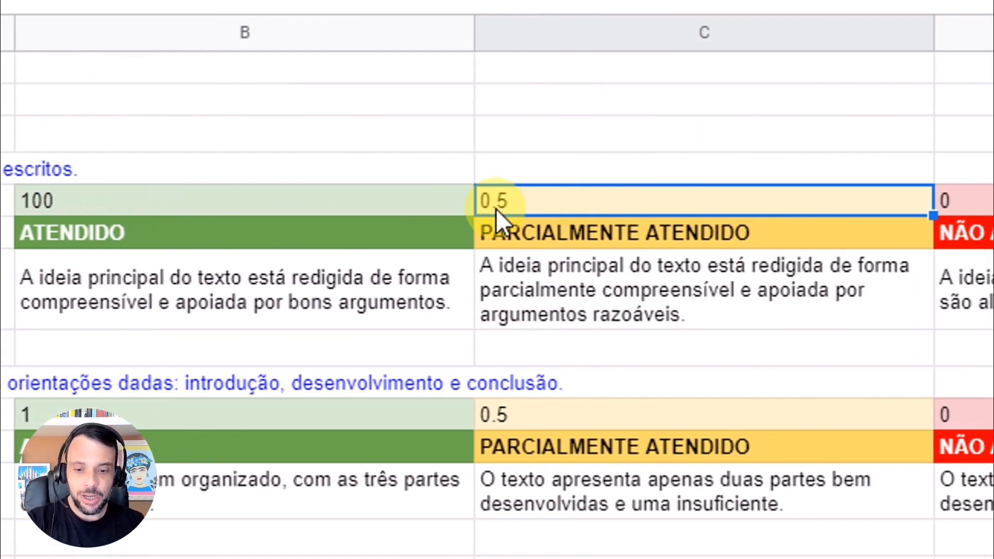
pyautogui.write('50')
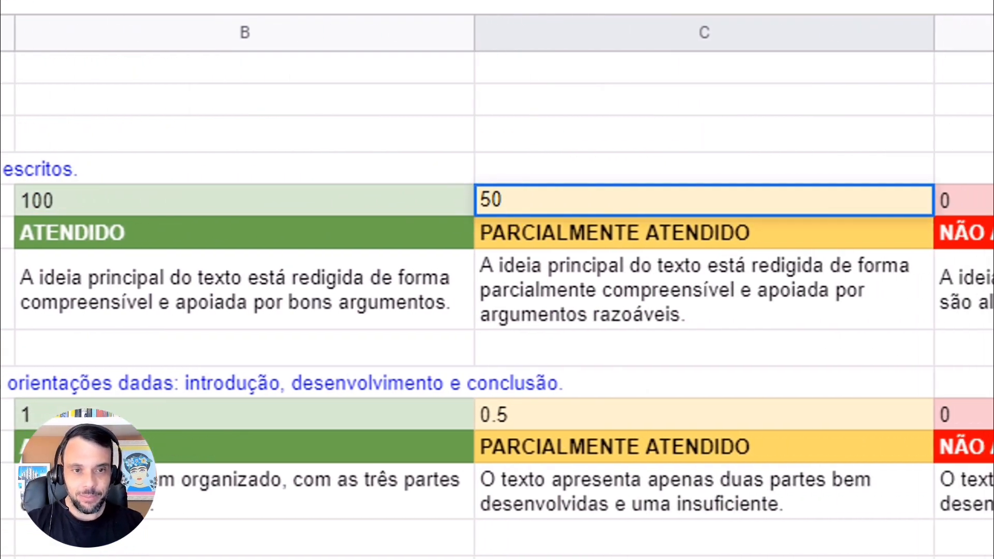
pyautogui.click(938, 199)
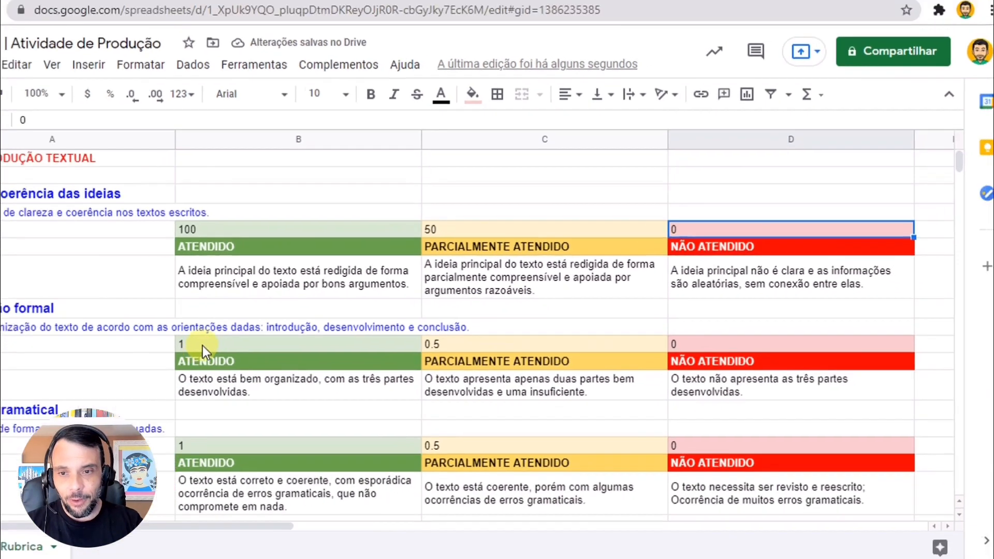
# Set the Organização formal criterion's points to 100 for ATENDIDO and 50 for PARCIALMENTE ATENDIDO
pyautogui.click(276, 335)
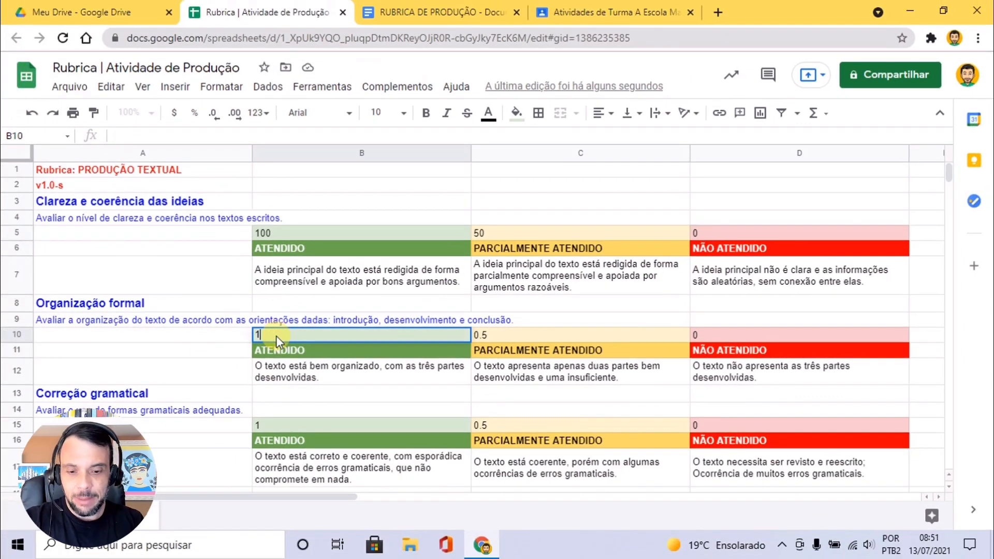
pyautogui.write('100')
pyautogui.click(530, 333)
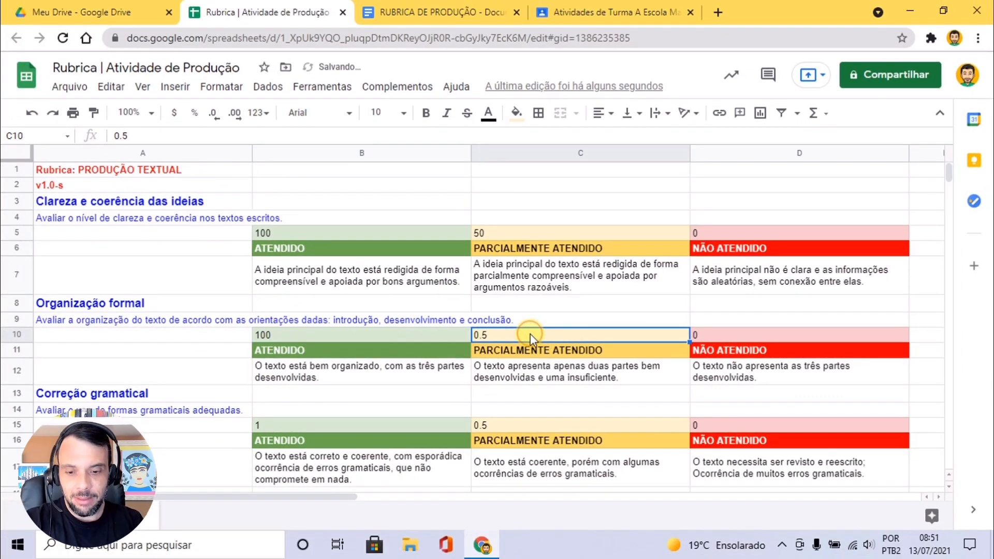
pyautogui.write('50')
pyautogui.click(703, 334)
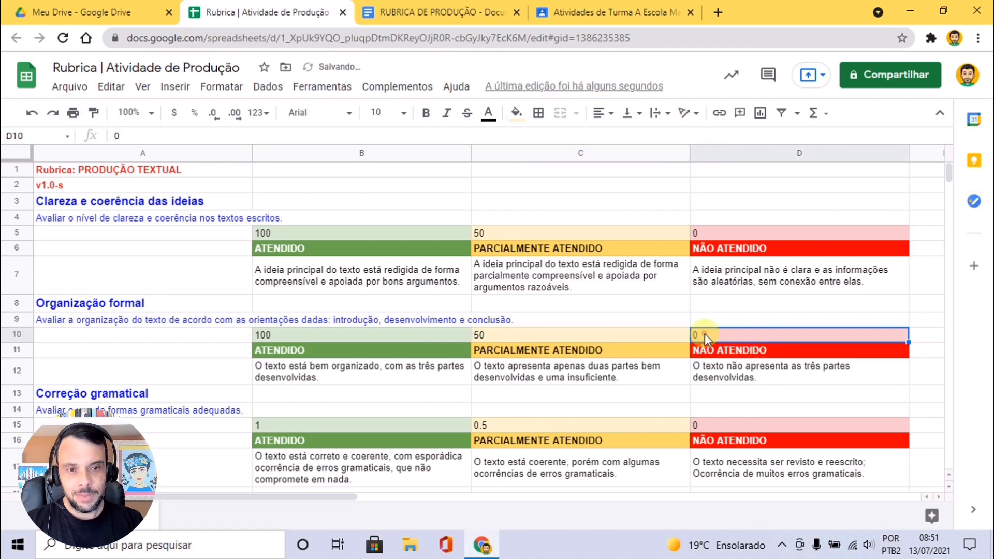
# Set the Correção gramatical criterion's points to 100 for ATENDIDO and 50 for PARCIALMENTE ATENDIDO
pyautogui.click(312, 424)
pyautogui.write('10')
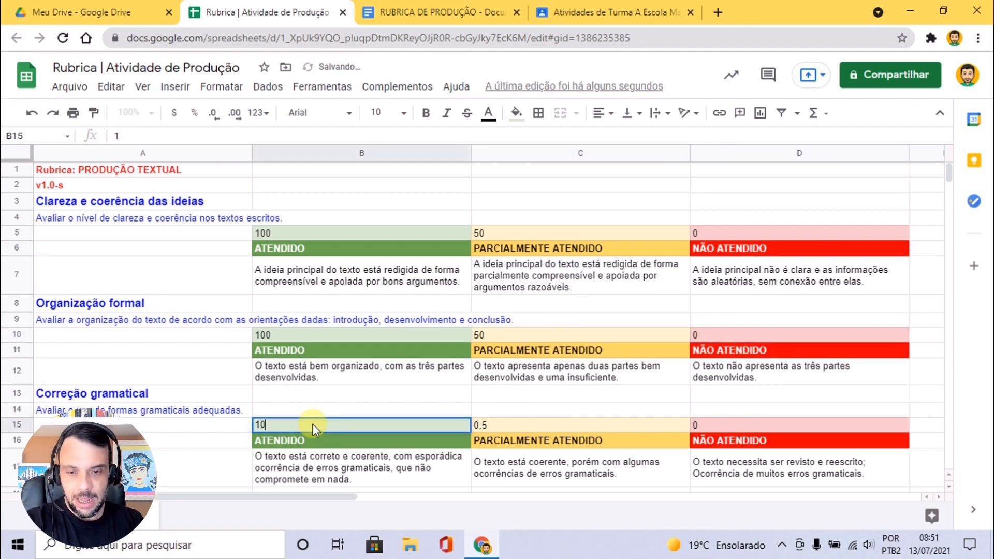
pyautogui.write('0')
pyautogui.click(492, 431)
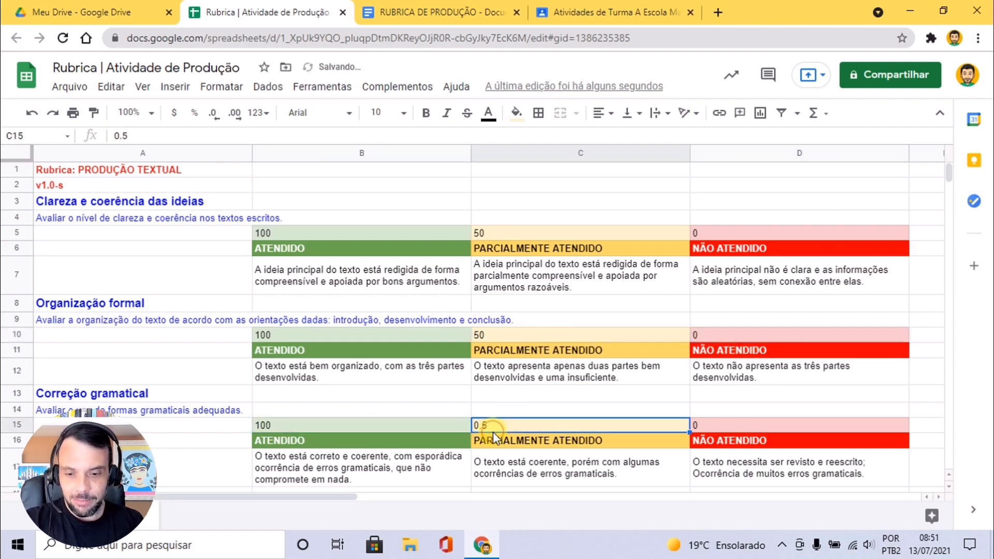
pyautogui.write('50')
pyautogui.click(706, 427)
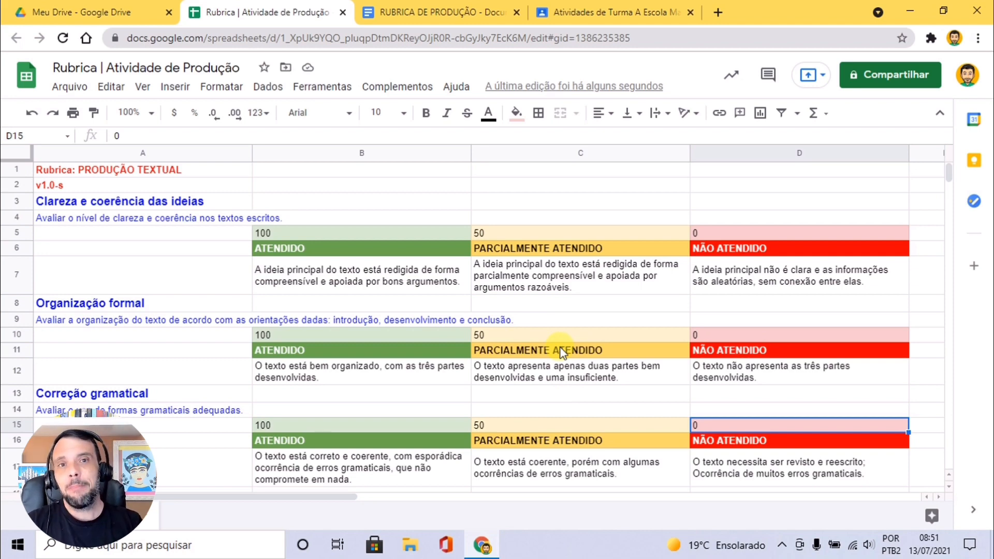
# Switch to Google Classroom and set the Exemplo 2 activity's total points to 2
pyautogui.click(565, 12)
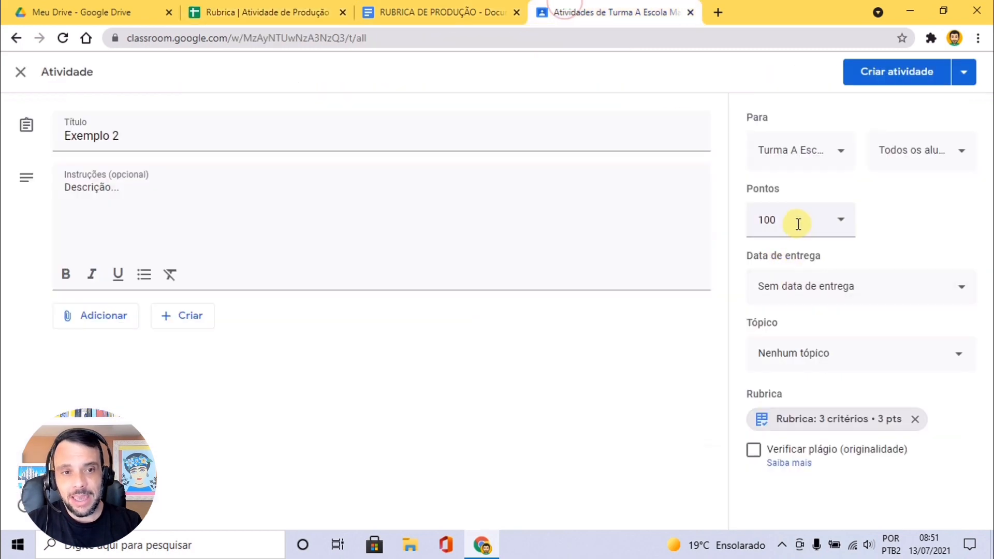
pyautogui.click(790, 223)
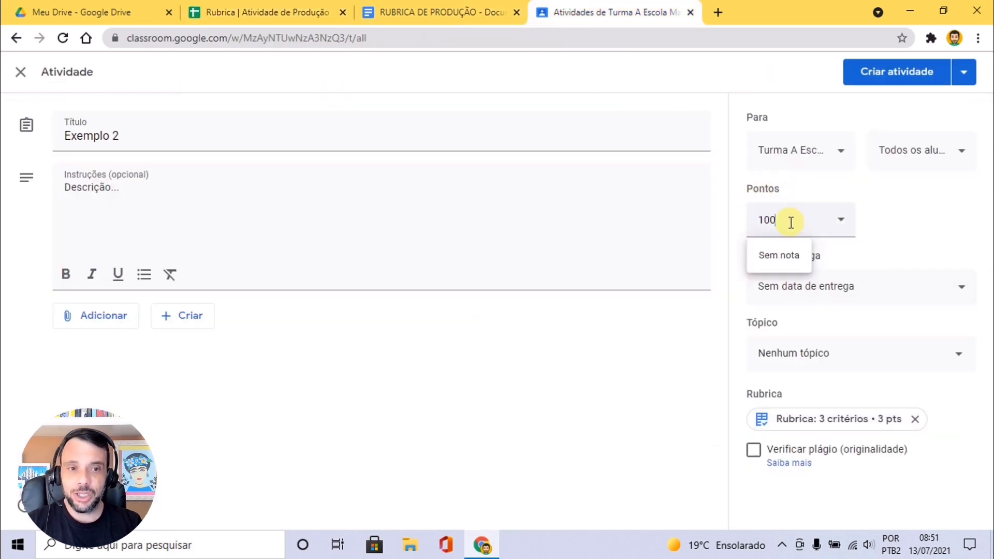
pyautogui.moveTo(790, 223); pyautogui.dragTo(731, 221)
pyautogui.write('2')
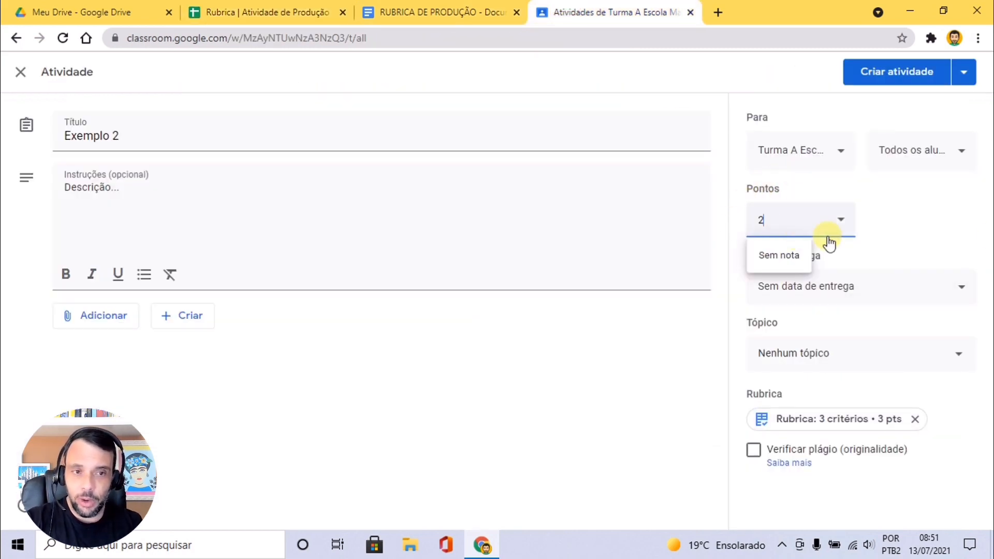
pyautogui.click(932, 221)
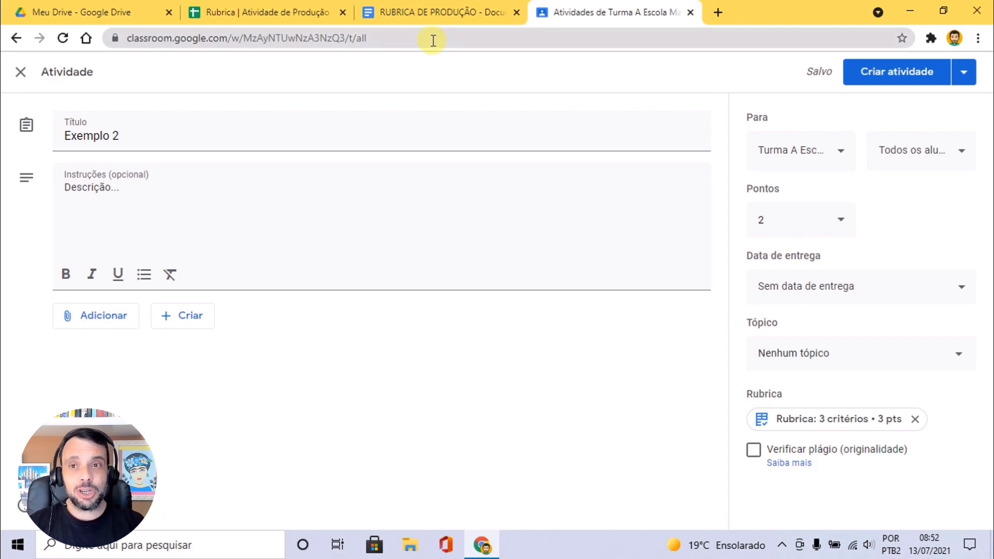
# In the rubric spreadsheet, try 0.5 points for the first criterion's PARCIALMENTE ATENDIDO level, and restore it to 50
pyautogui.click(276, 11)
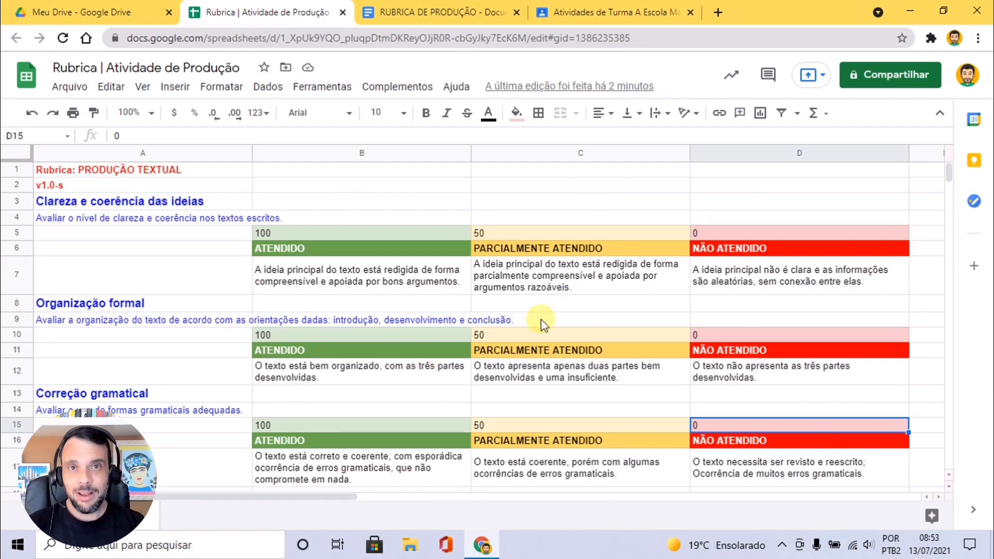
pyautogui.click(361, 234)
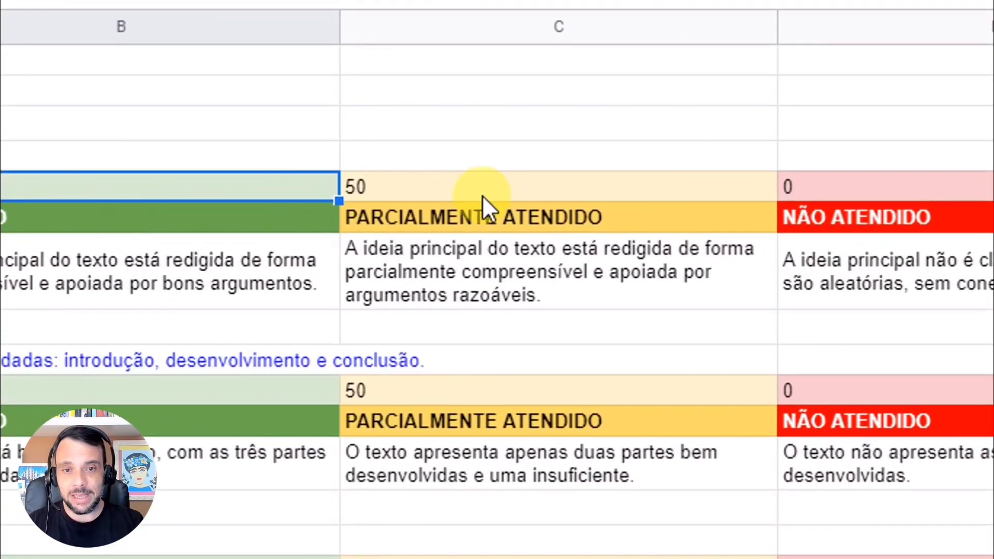
pyautogui.click(529, 235)
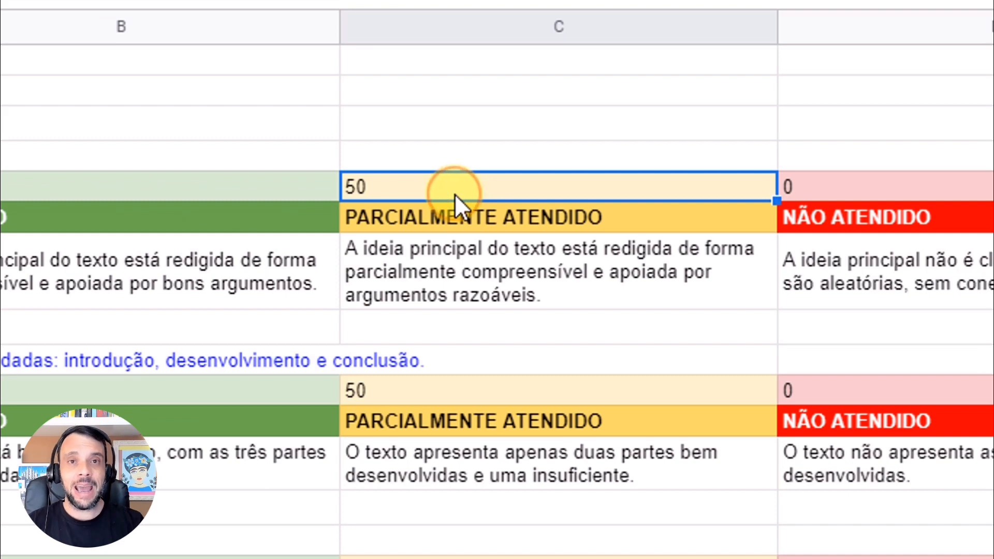
pyautogui.write('0')
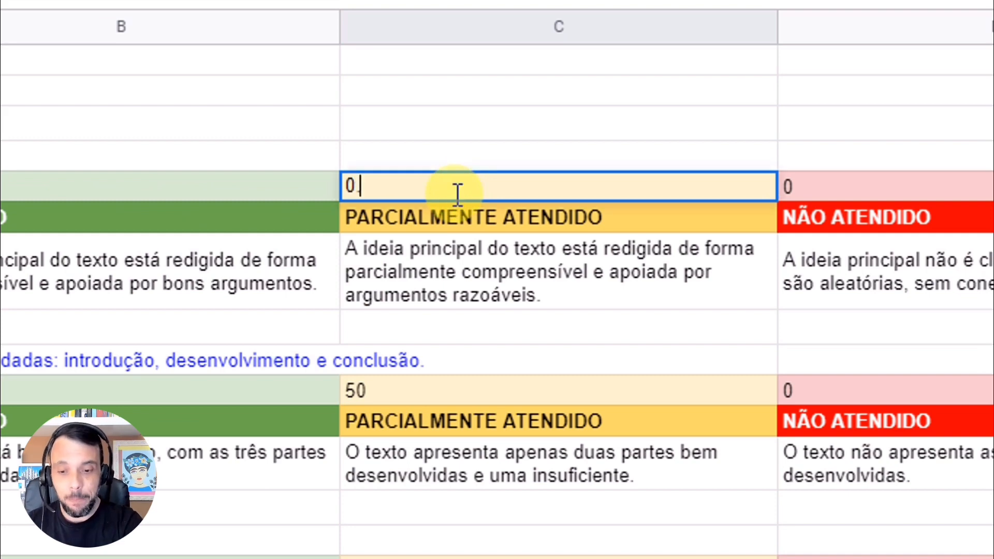
pyautogui.write('.5')
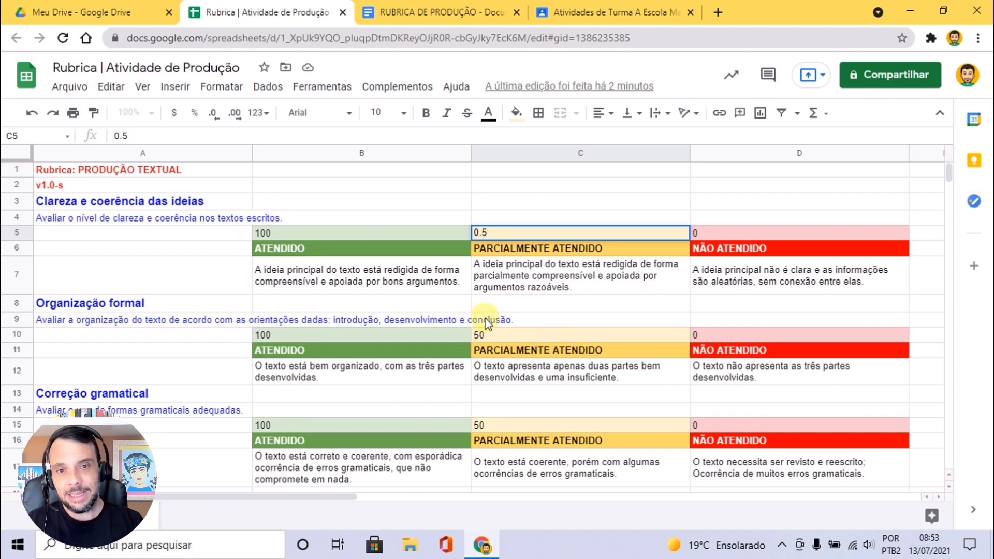
pyautogui.click(481, 268)
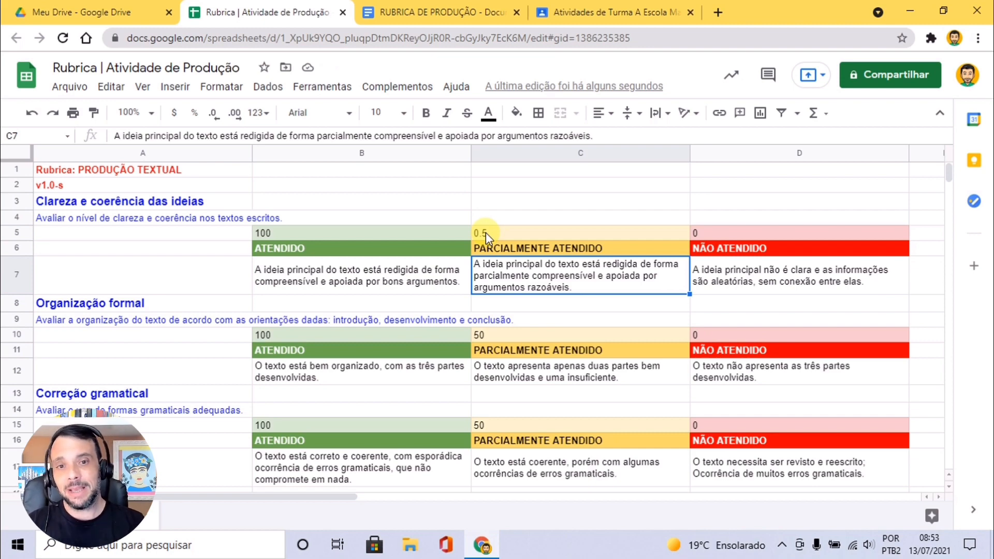
pyautogui.click(485, 233)
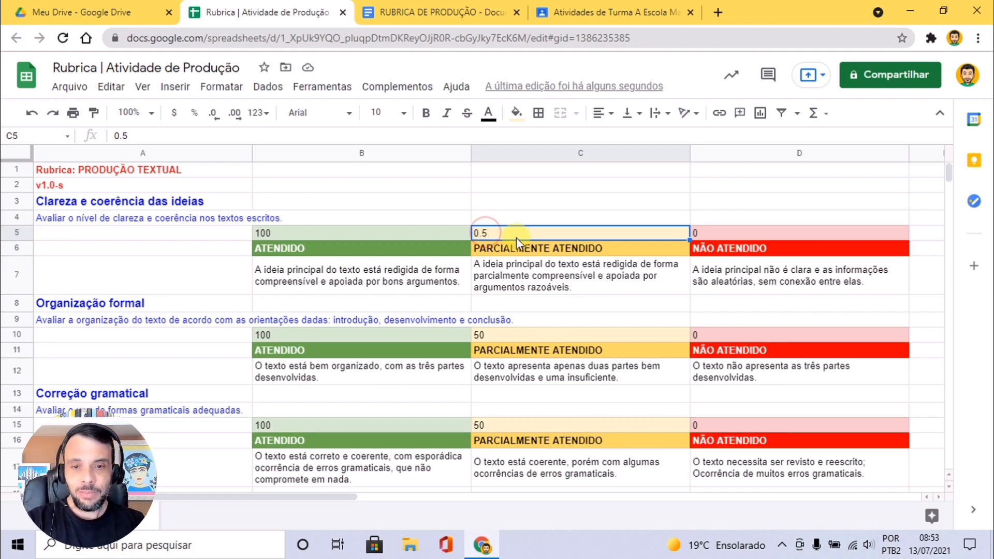
pyautogui.write('50')
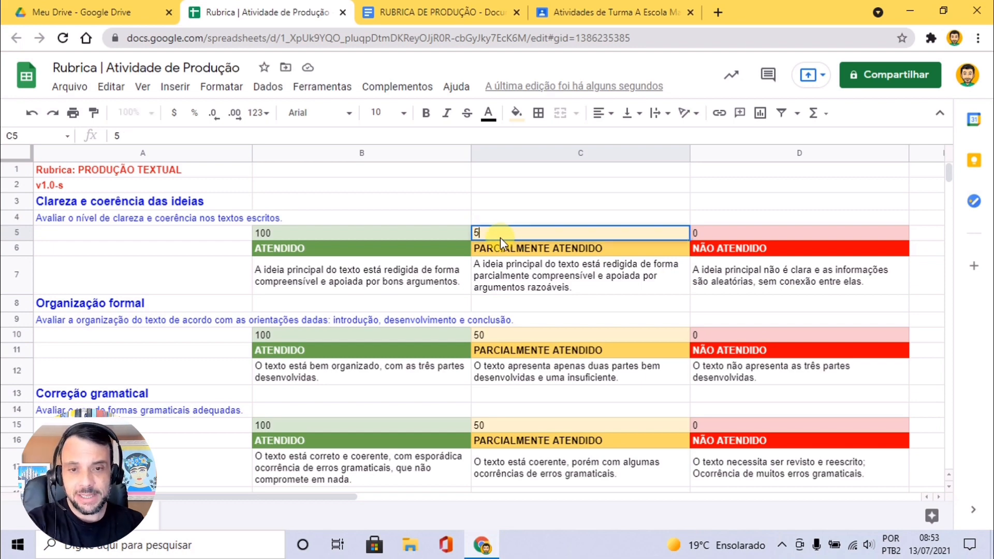
pyautogui.click(423, 199)
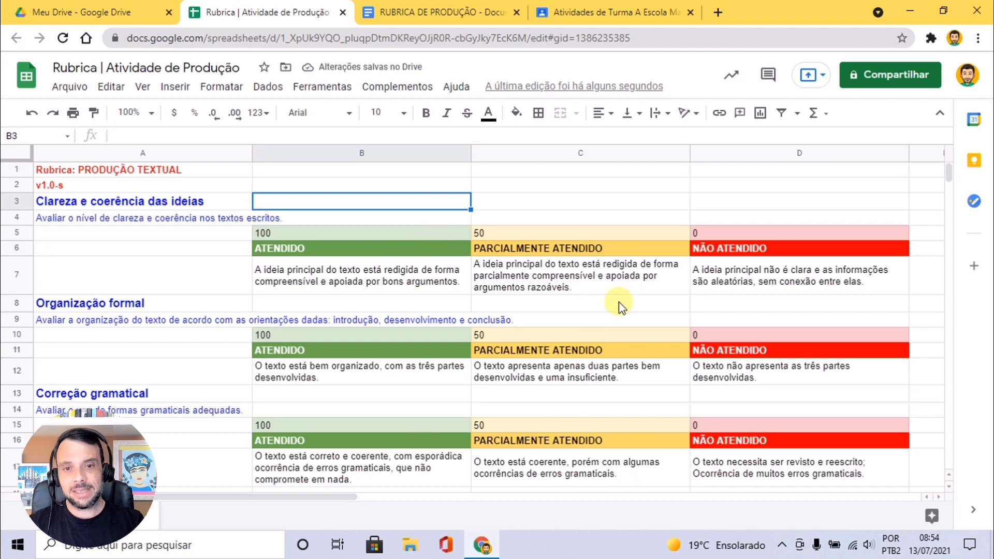
# Return to the Exemplo 2 activity in Classroom and permanently delete its attached rubric
pyautogui.click(461, 11)
pyautogui.click(630, 7)
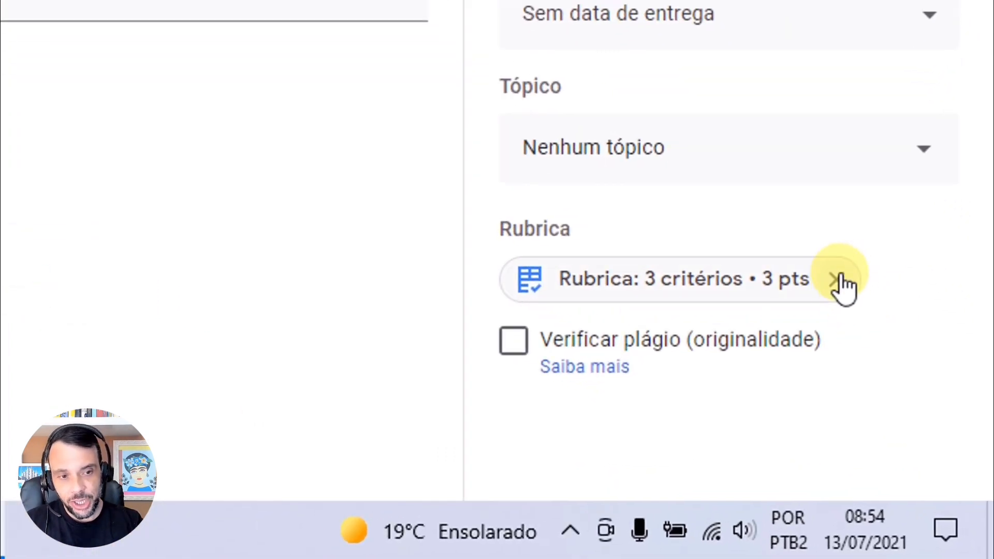
pyautogui.click(834, 280)
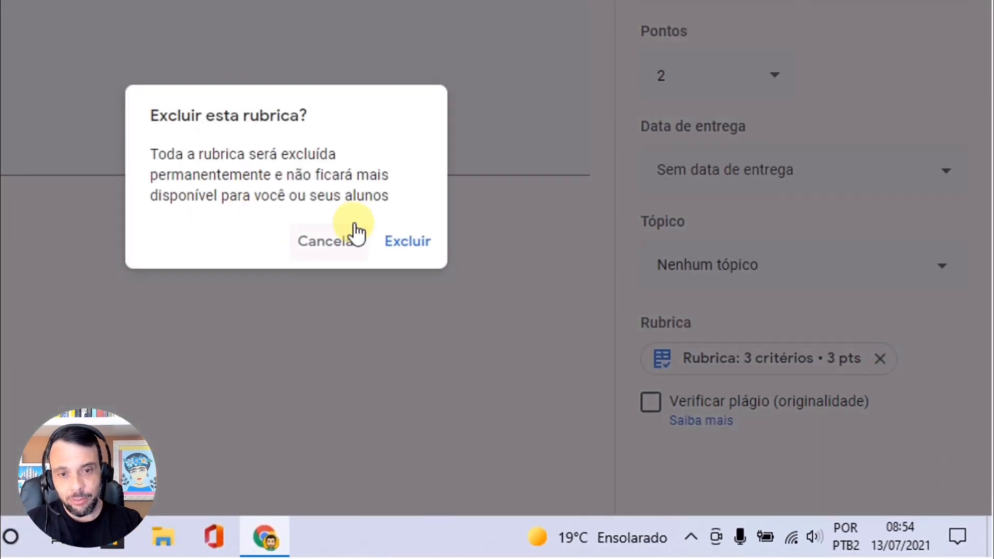
pyautogui.click(402, 249)
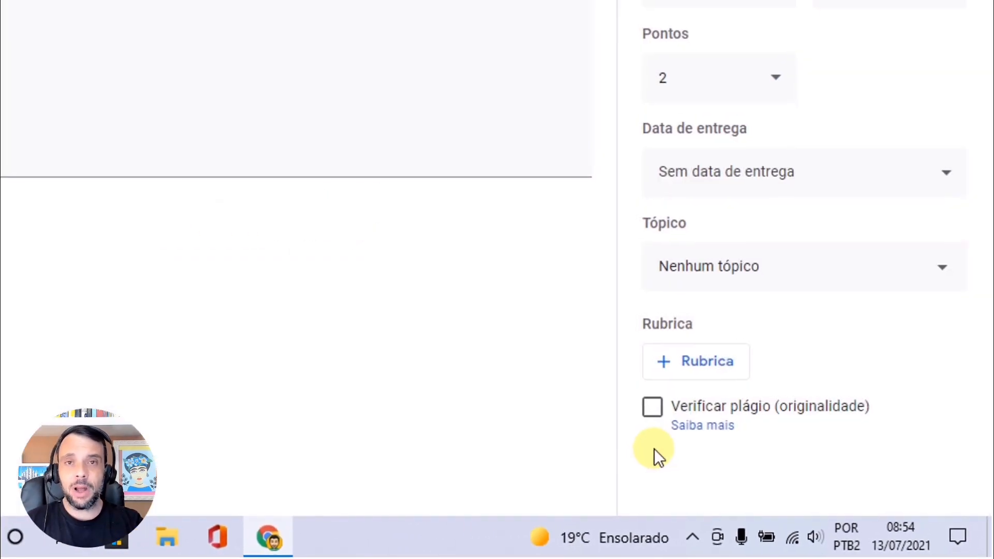
# Close the "Rubrica | Atividade de Produção" spreadsheet and return to the Exemplo 2 activity in Classroom
pyautogui.click(239, 10)
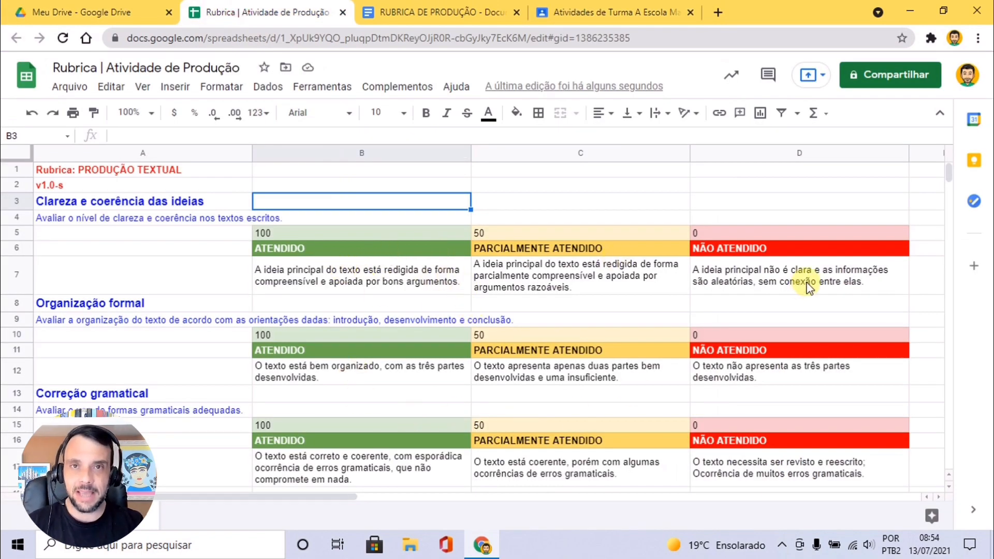
pyautogui.click(343, 12)
pyautogui.click(423, 11)
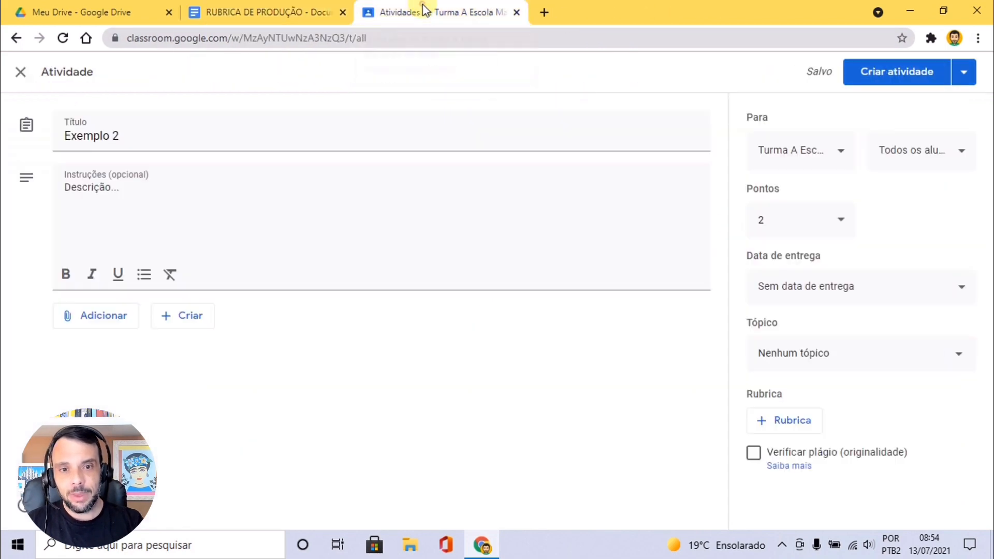
# Import the edited "Rubrica | Atividade de Produção" spreadsheet from Google Sheets as the rubric of Exemplo 2 and review its level points
pyautogui.click(776, 417)
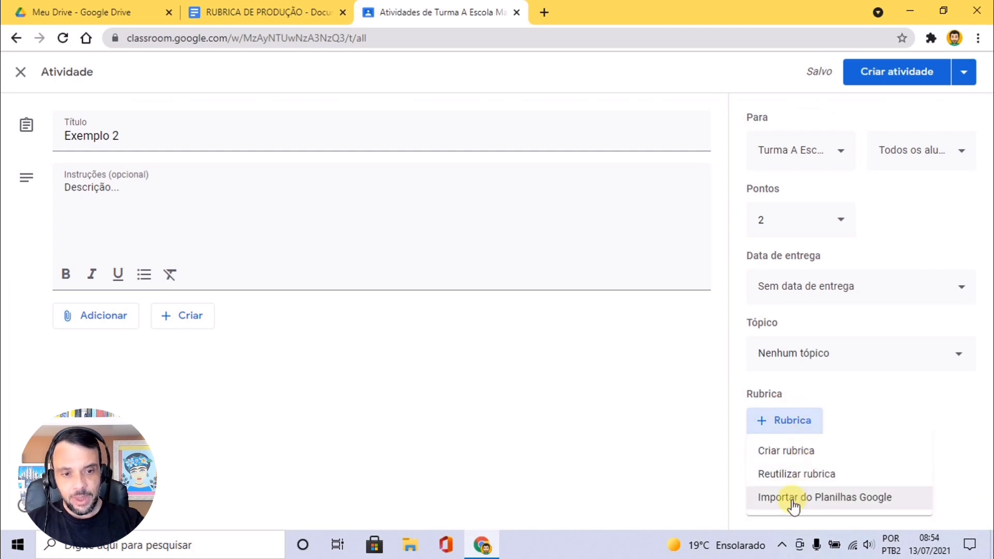
pyautogui.click(784, 506)
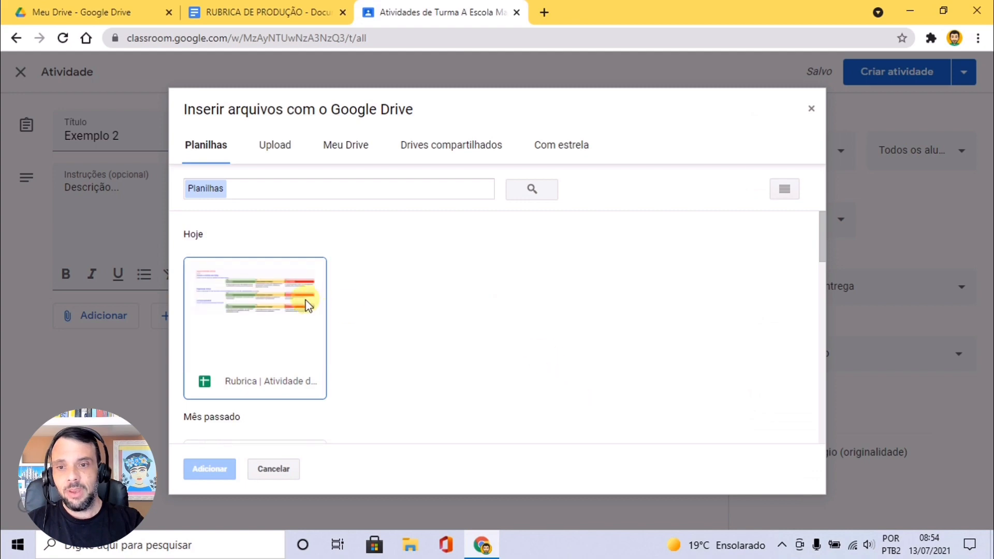
pyautogui.click(248, 310)
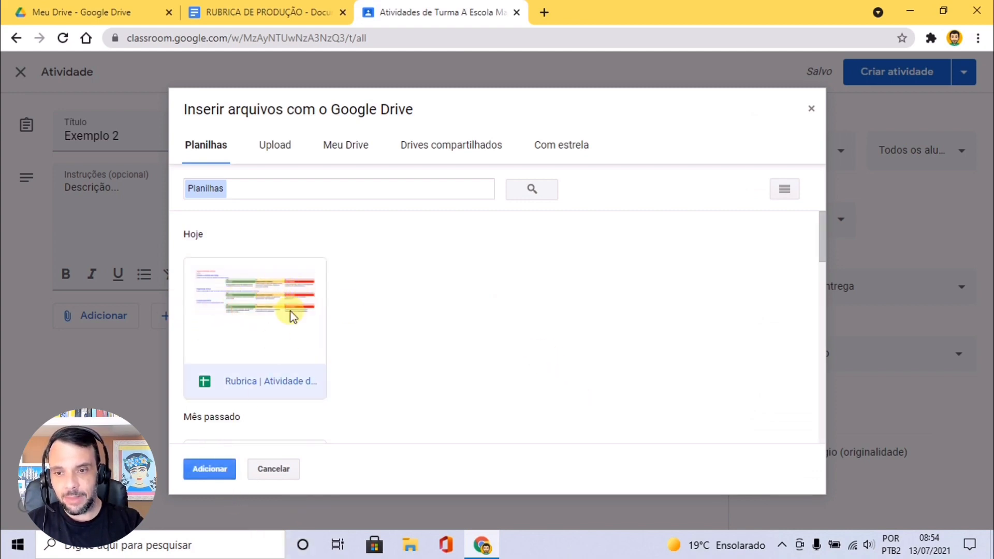
pyautogui.click(210, 469)
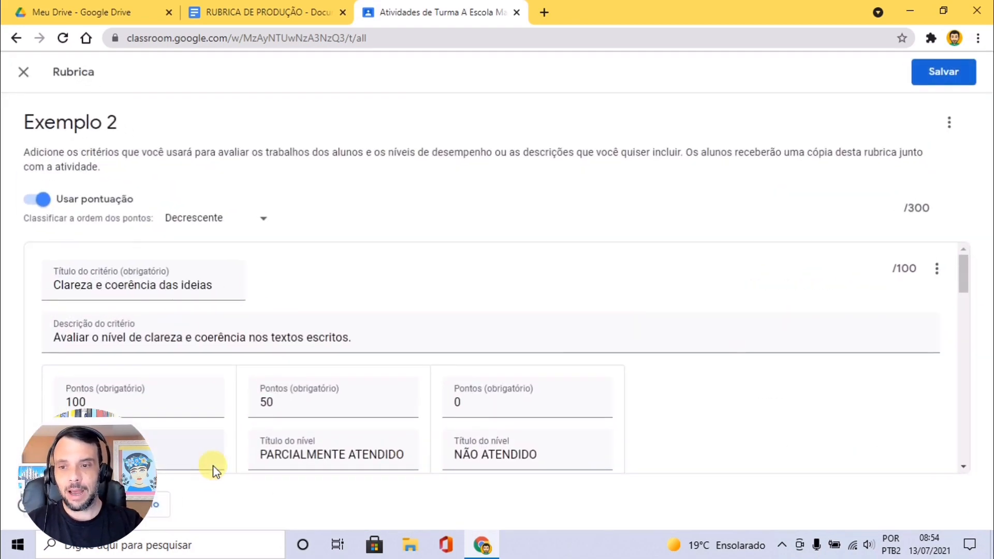
pyautogui.scroll(-2, 510, 385)
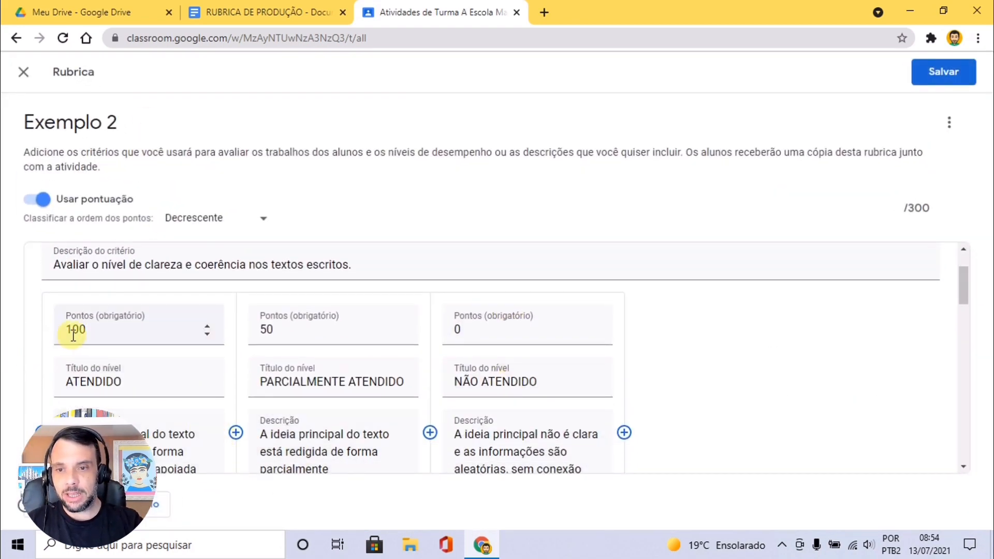
# Check the criteria of the imported Exemplo 2 rubric and save it to the activity
pyautogui.scroll(-5, 754, 405)
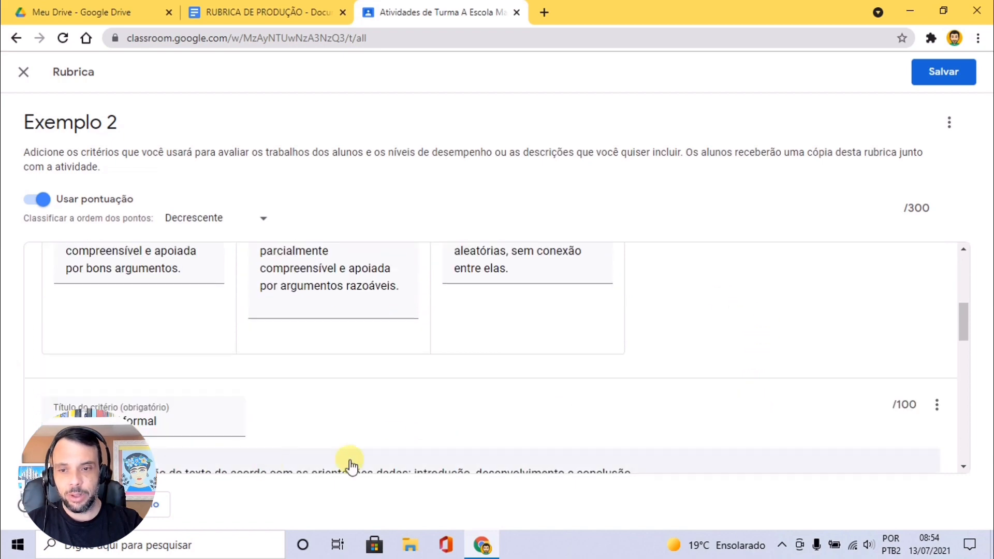
pyautogui.scroll(6, 925, 411)
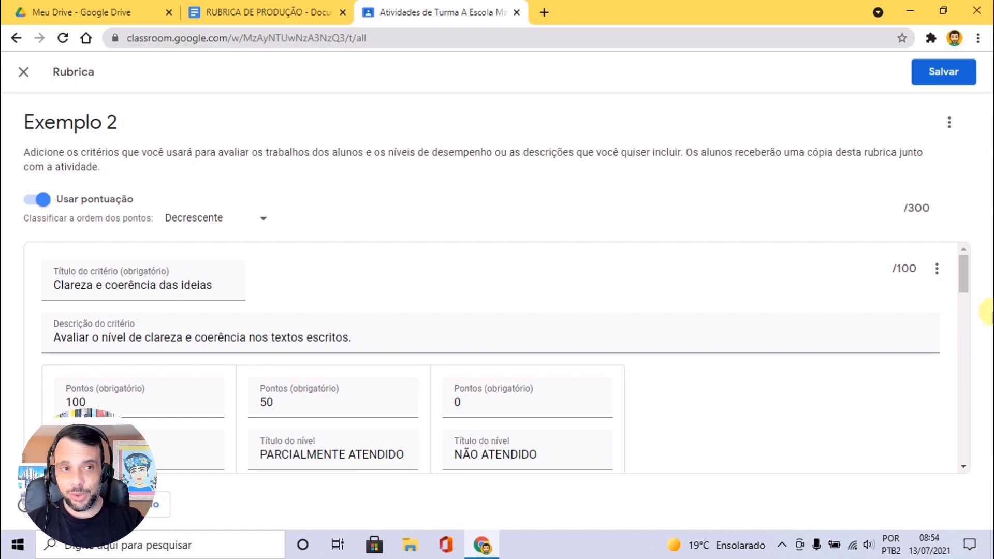
pyautogui.click(941, 74)
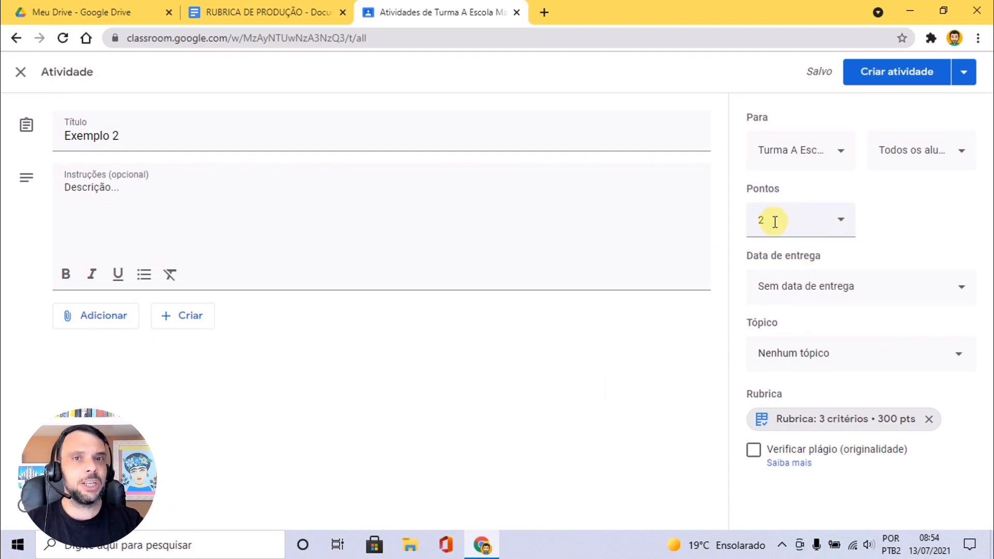
# Set the Exemplo 2 activity's points to 8 and publish the activity to the class
pyautogui.moveTo(775, 221); pyautogui.dragTo(757, 220)
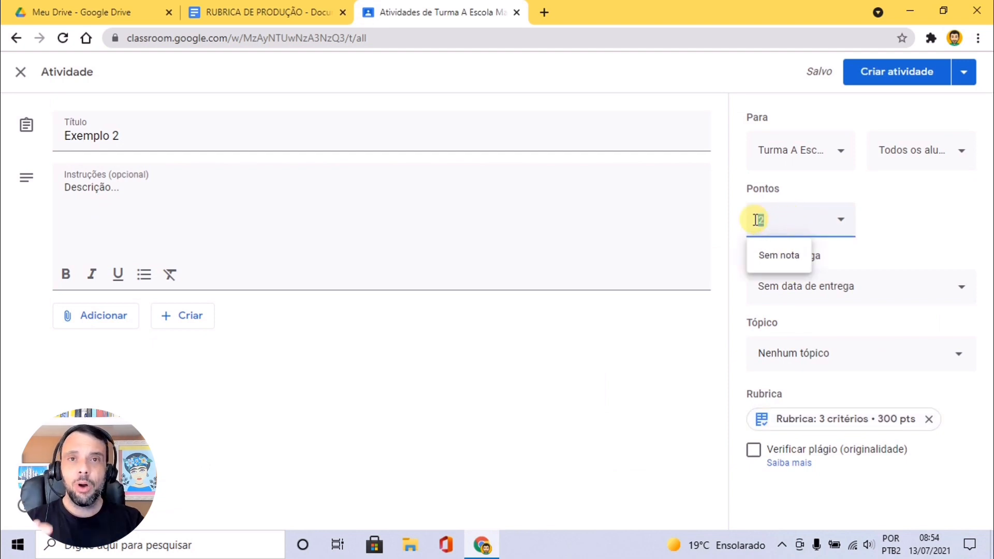
pyautogui.write('8')
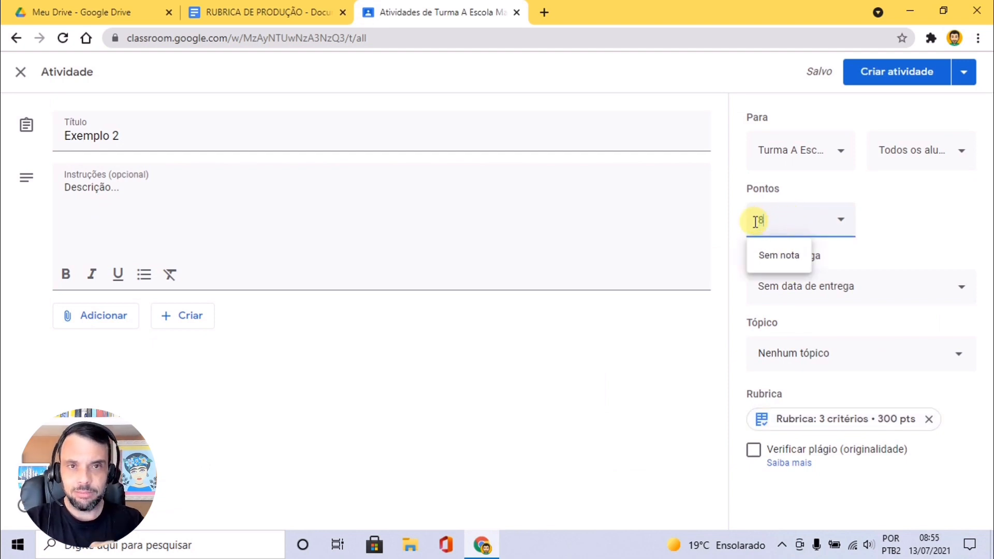
pyautogui.click(896, 217)
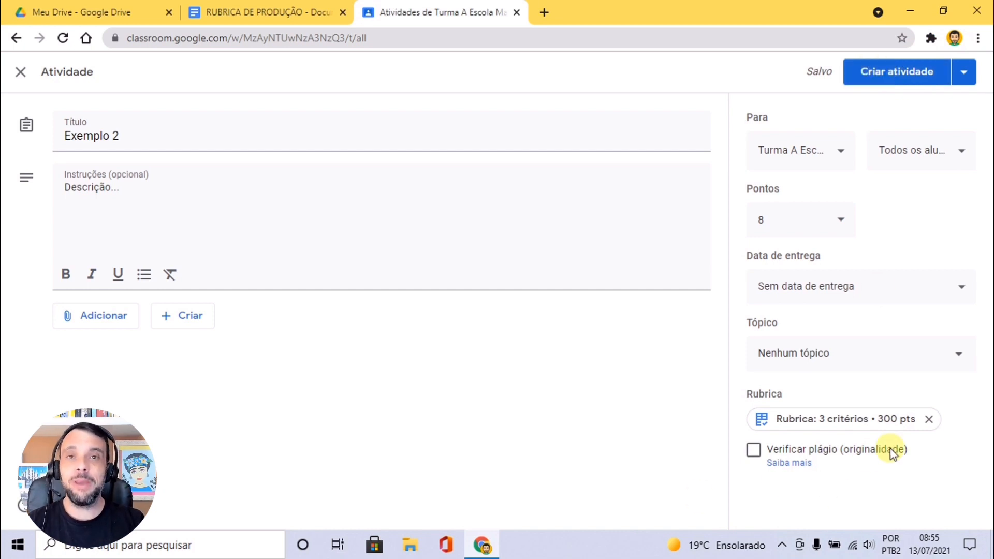
pyautogui.click(882, 75)
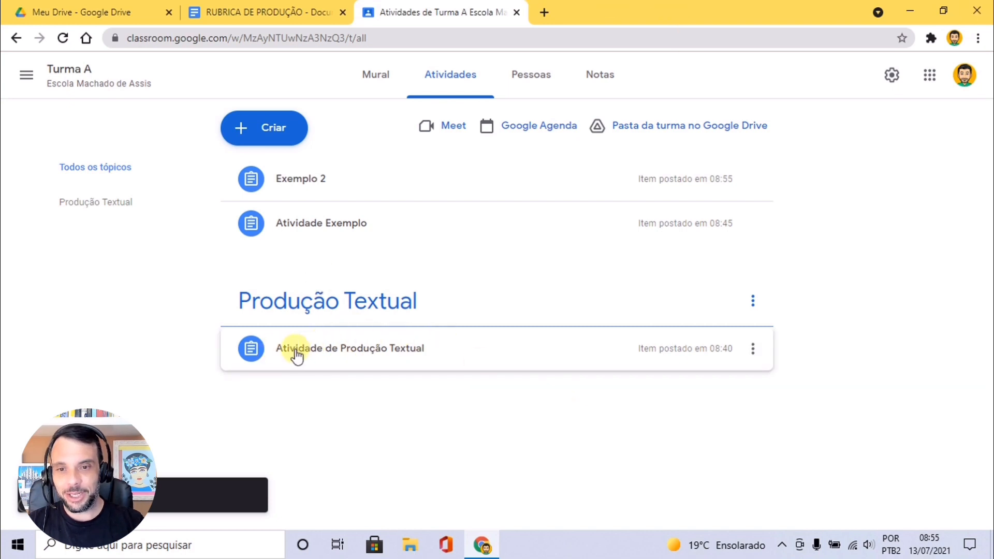
# Move Atividade Exemplo and Exemplo 2 into the Produção Textual topic, in that order below Atividade de Produção Textual
pyautogui.click(328, 359)
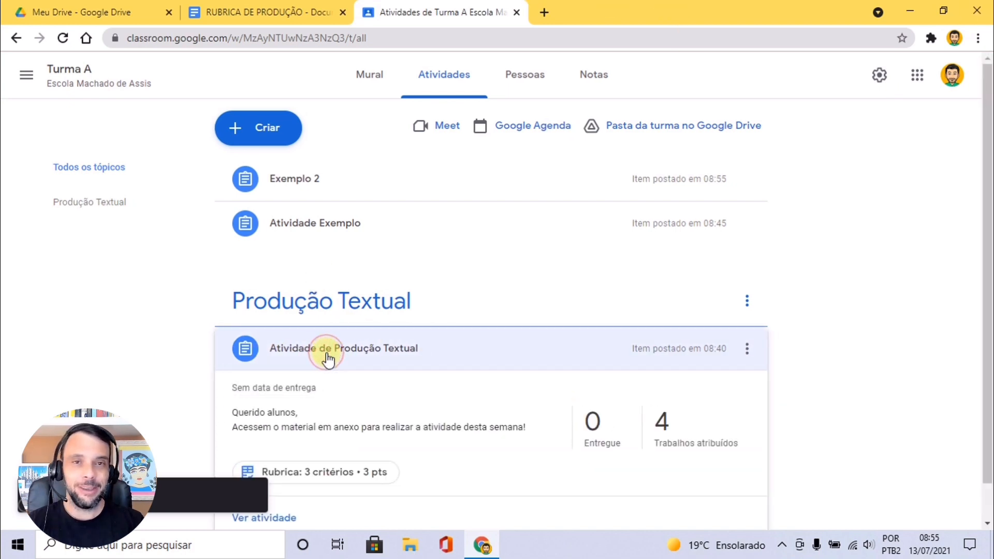
pyautogui.click(328, 359)
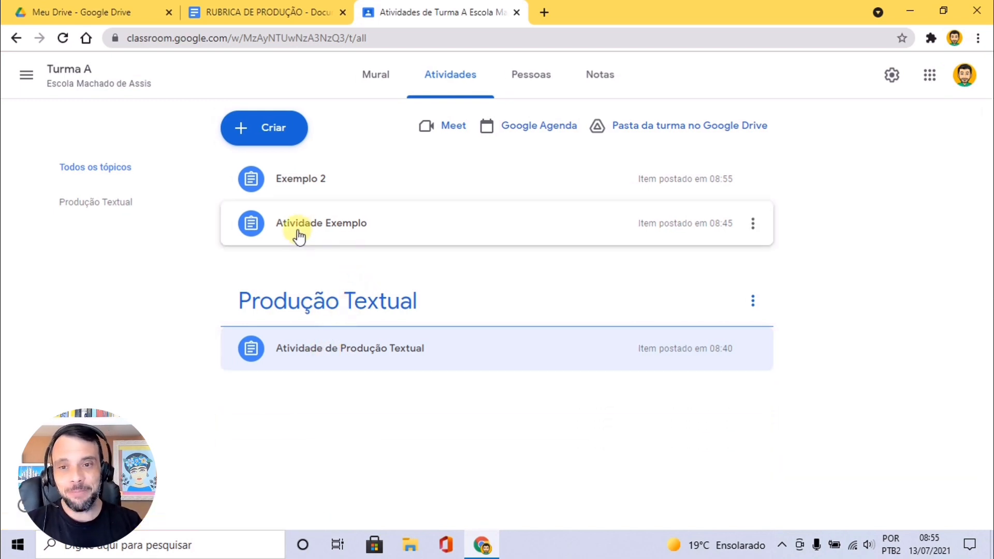
pyautogui.moveTo(306, 222); pyautogui.dragTo(335, 372)
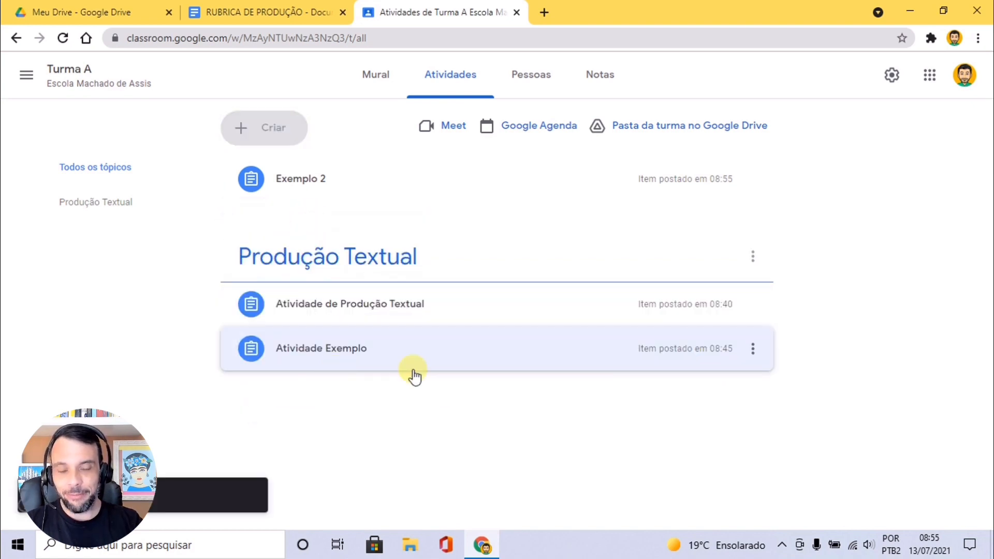
pyautogui.moveTo(414, 376); pyautogui.dragTo(417, 377)
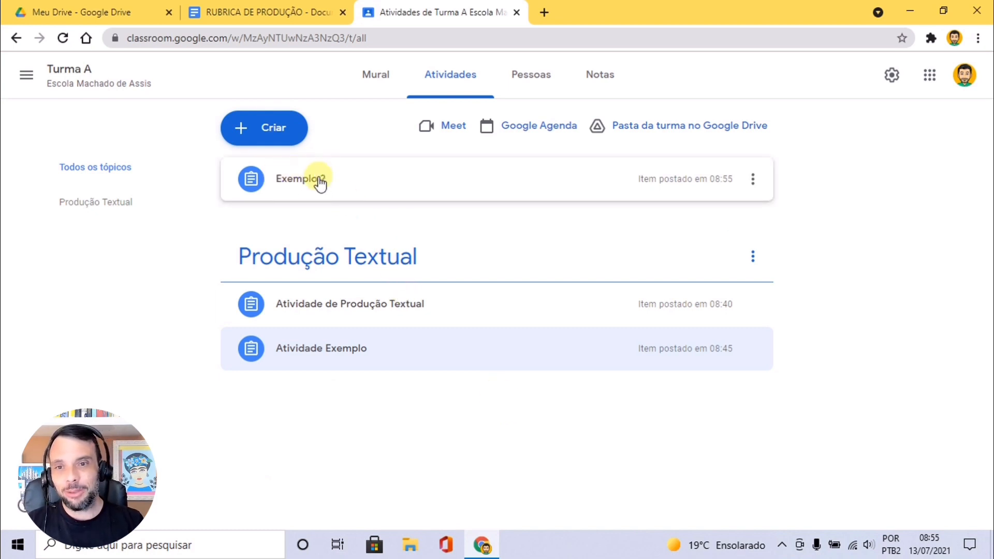
pyautogui.moveTo(292, 181); pyautogui.dragTo(318, 418)
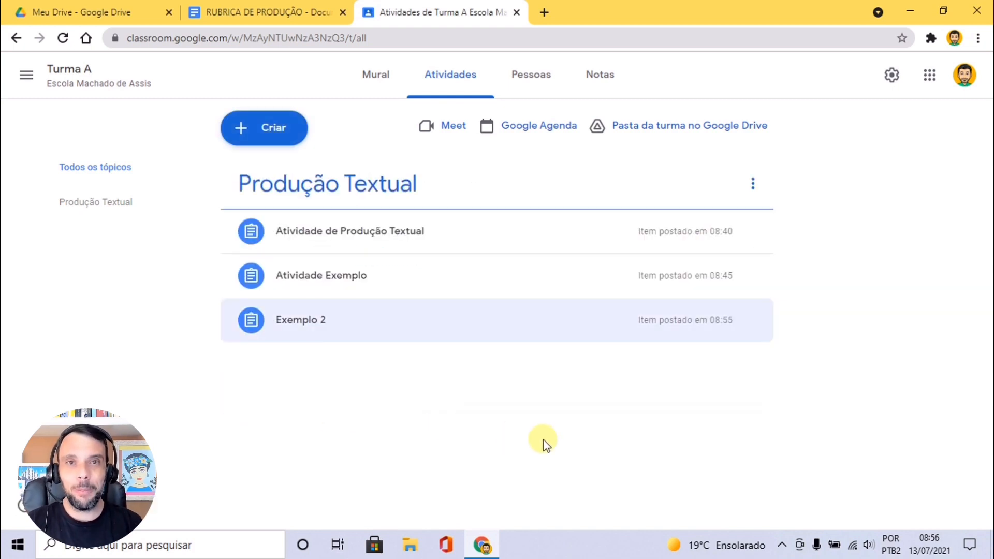